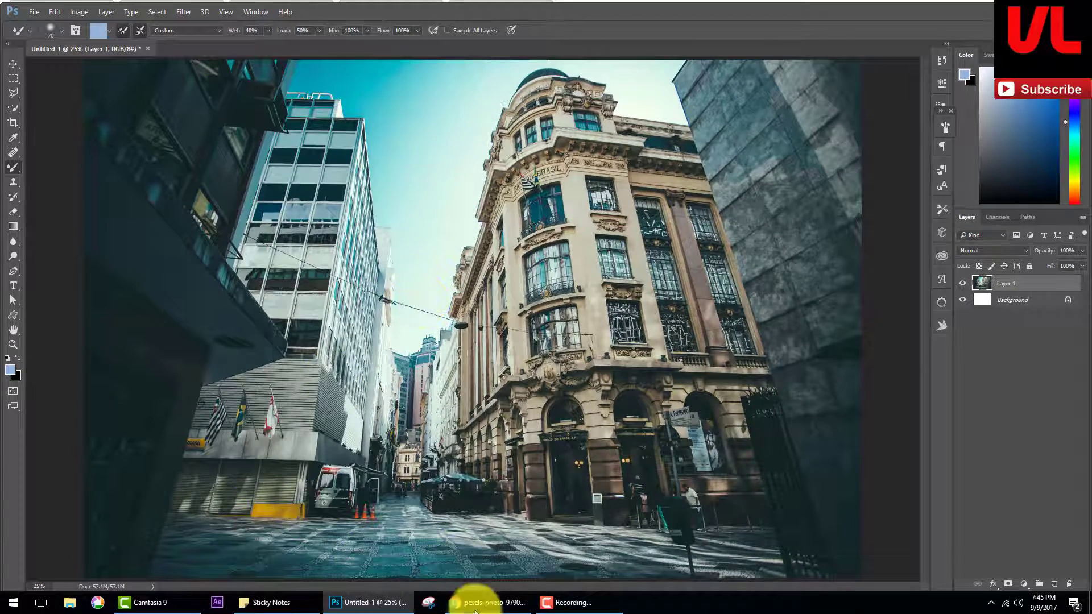
Copy the ballet photo from the Chrome tab.
left_click(473, 603)
left_click(154, 12)
right_click(462, 194)
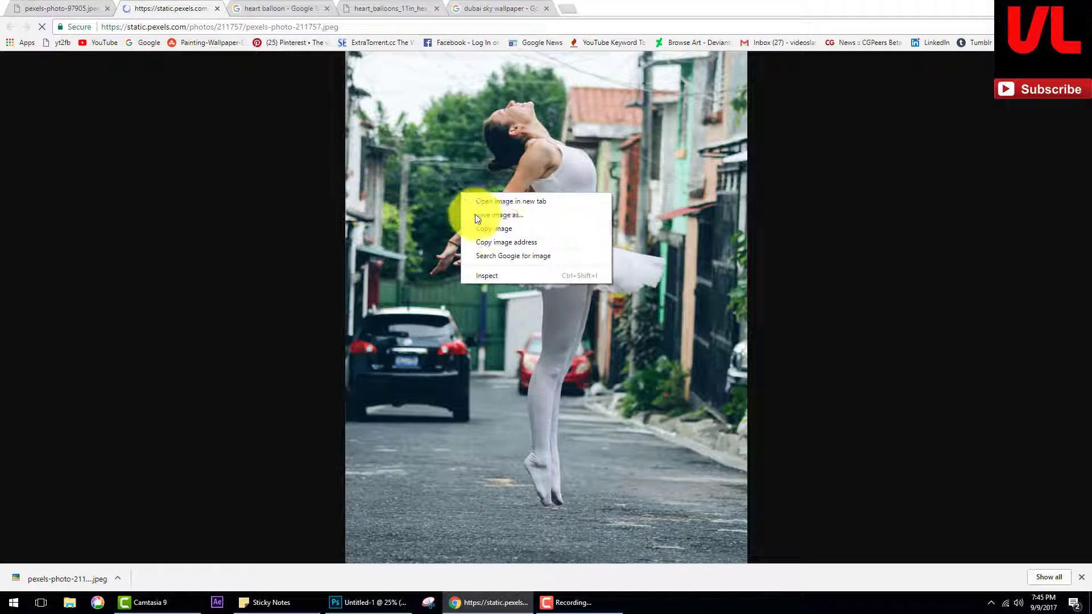
left_click(499, 230)
left_click(171, 602)
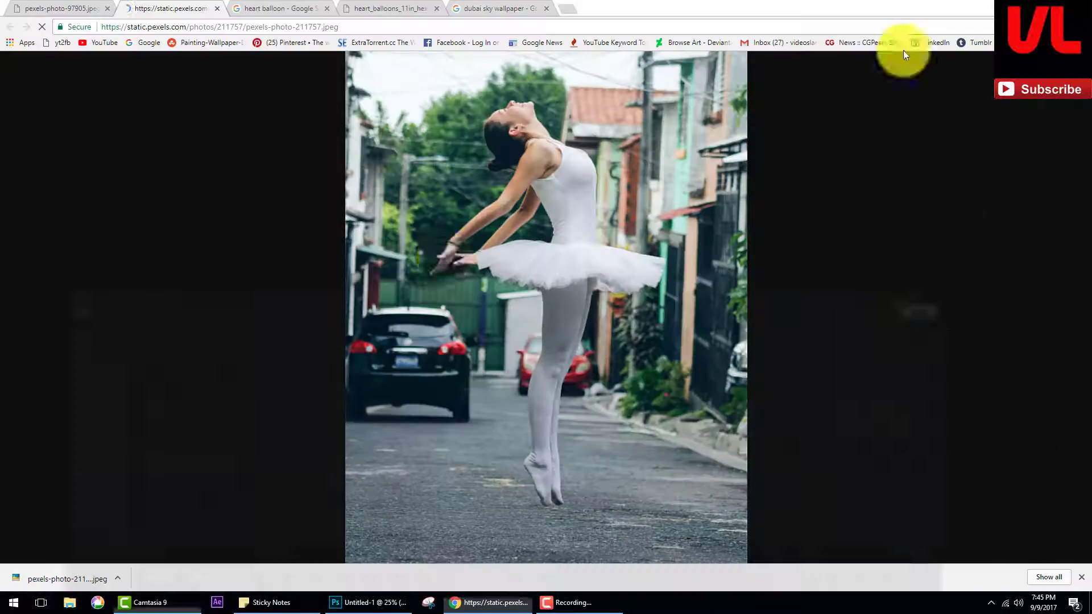
Paste the ballerina into the street composite as Layer 2 and scale it up over the centre.
left_click(394, 604)
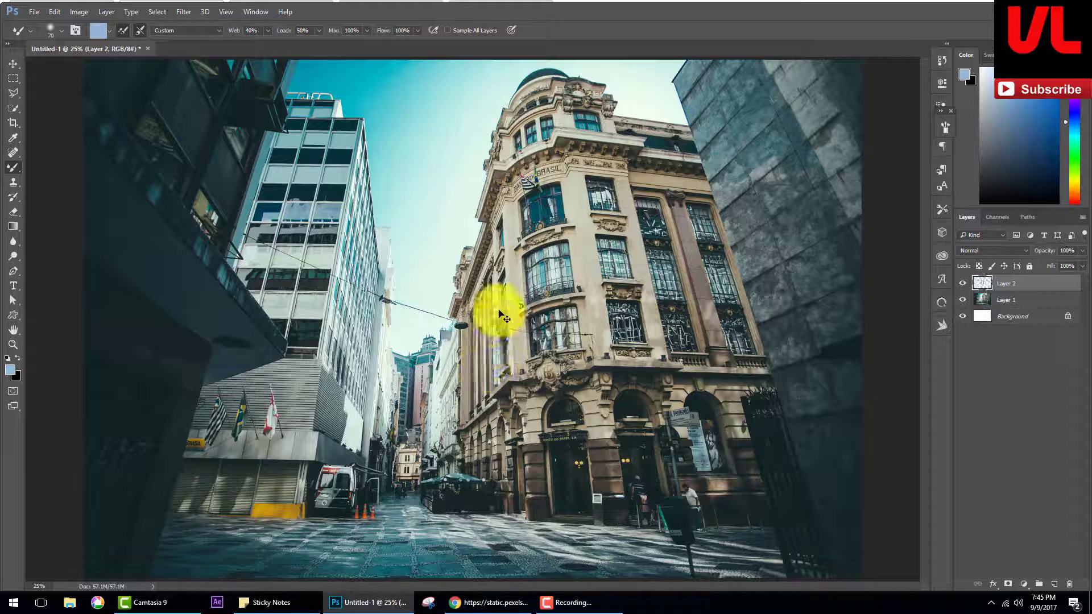
key("ctrl+v")
key("ctrl+t")
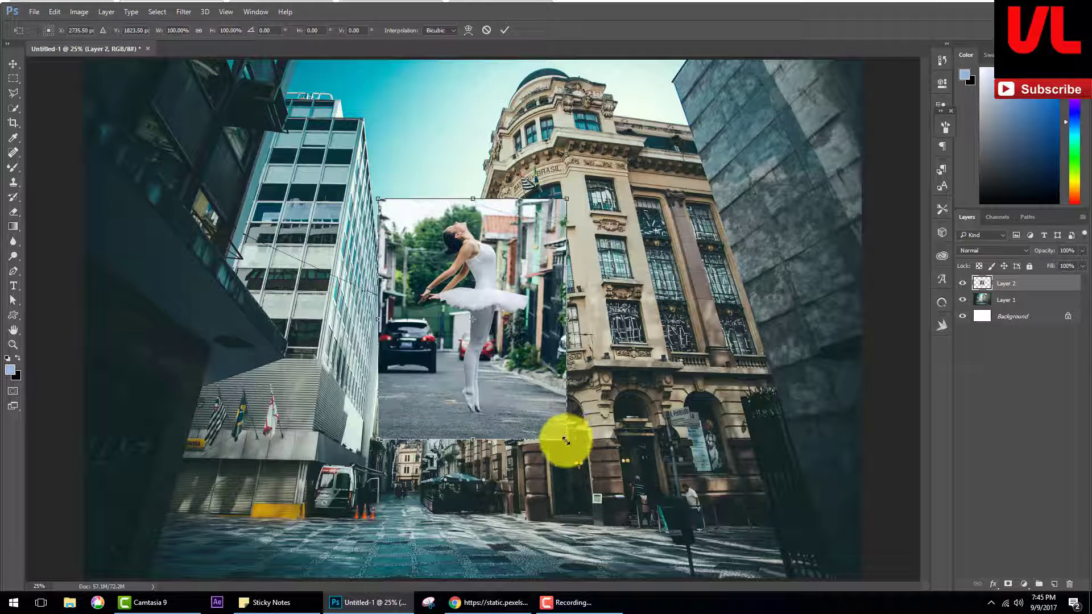
left_click_drag(568, 440, 682, 546)
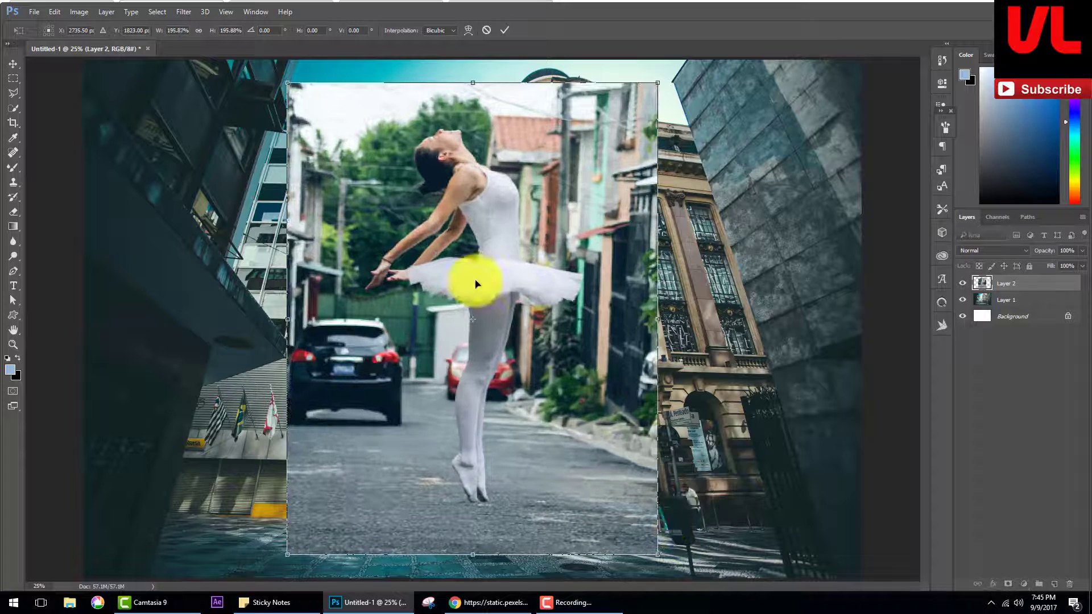
key("Return")
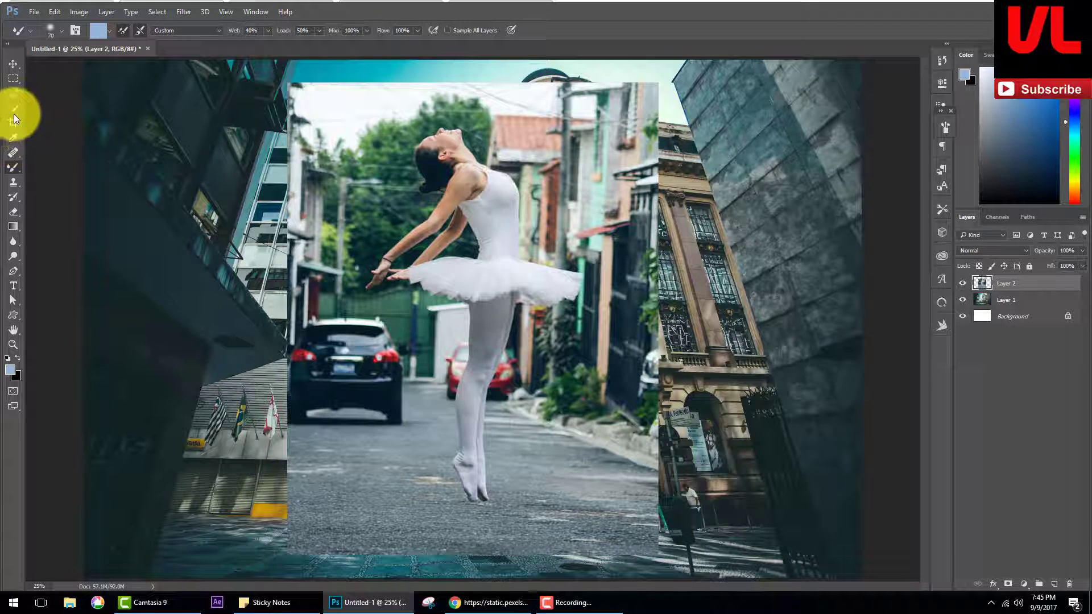
left_click(13, 109)
Select the ballerina's body and head, refining the shoulder, tutu, feet and arm edges.
left_click_drag(429, 207, 512, 353)
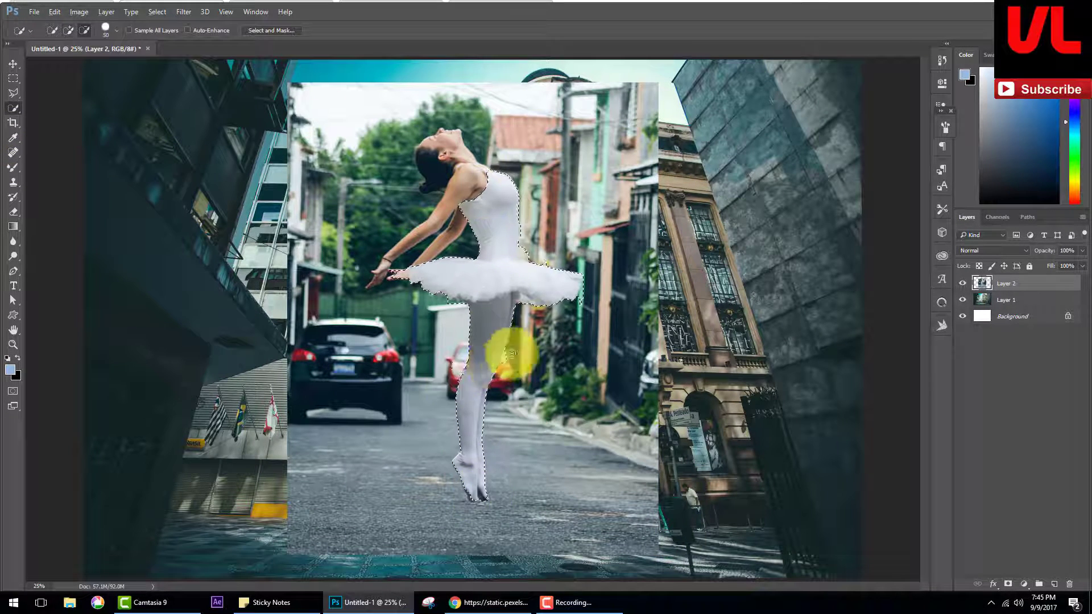
left_click_drag(446, 122, 481, 255)
key("l")
scroll(355, 330, "up", 4)
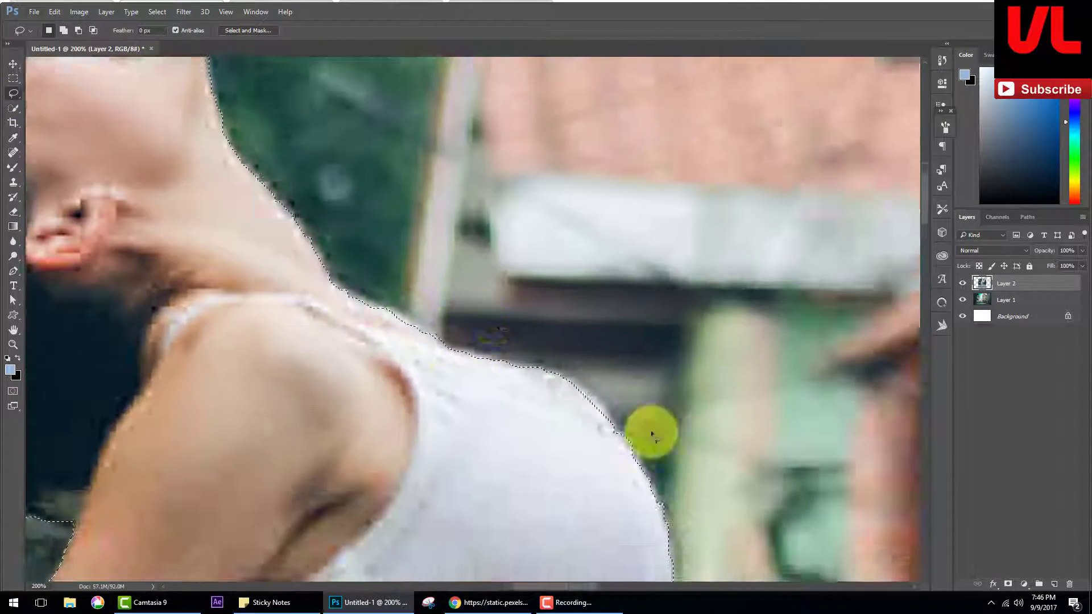
left_click_drag(652, 434, 427, 183)
mouse_move(506, 205)
left_mouse_down()
mouse_move(716, 383)
mouse_move(493, 391)
mouse_move(397, 361)
mouse_move(317, 458)
left_mouse_up()
mouse_move(109, 341)
left_mouse_down()
mouse_move(353, 213)
mouse_move(420, 312)
mouse_move(336, 356)
mouse_move(313, 312)
mouse_move(484, 477)
left_mouse_up()
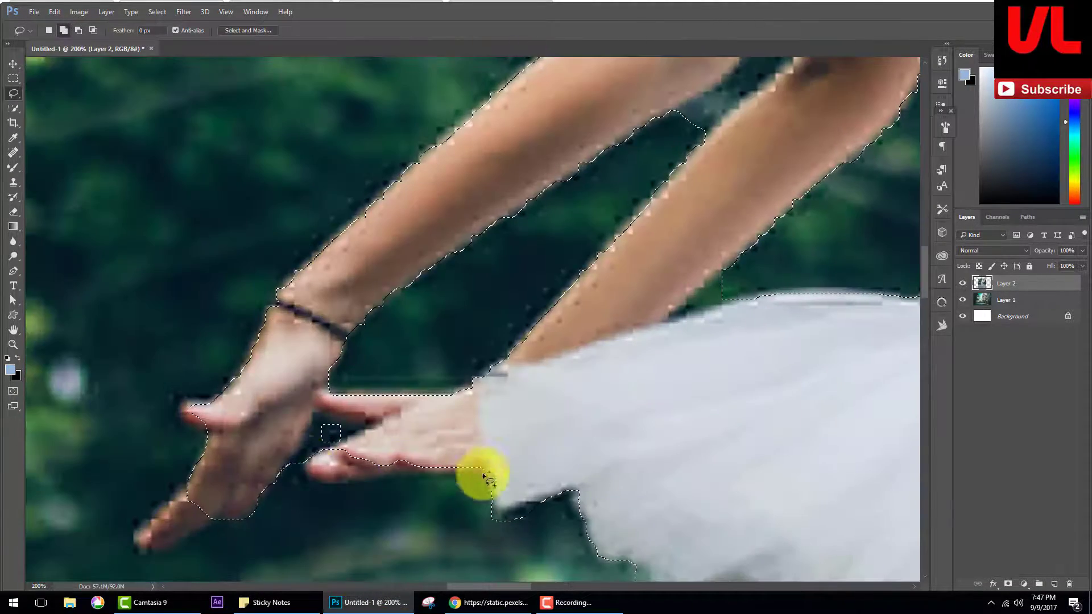
mouse_move(261, 476)
left_mouse_down()
mouse_move(244, 505)
mouse_move(395, 450)
mouse_move(597, 293)
mouse_move(410, 385)
mouse_move(510, 419)
mouse_move(498, 349)
left_mouse_up()
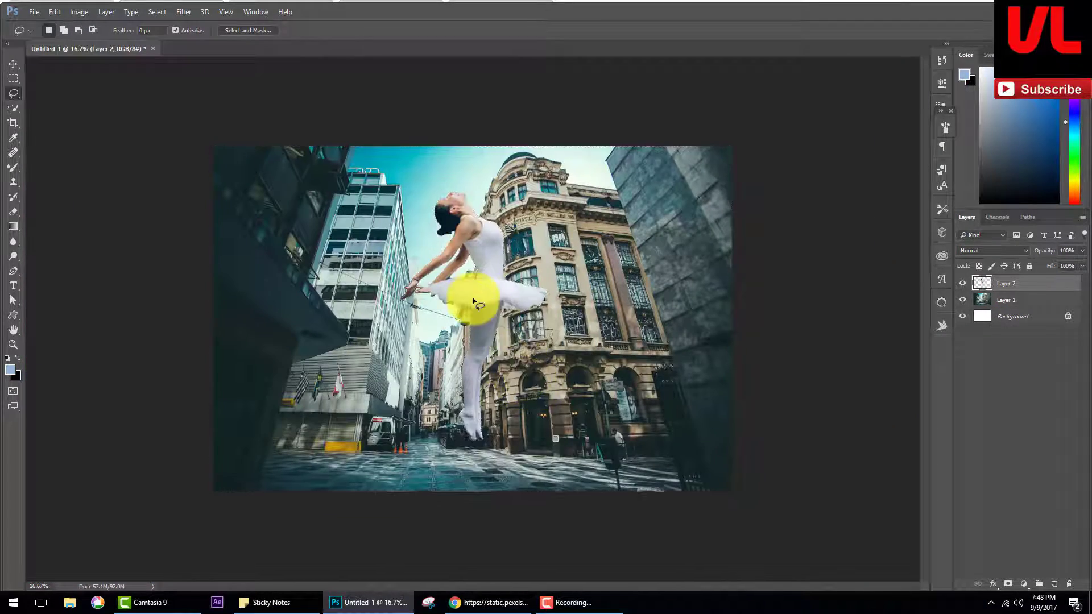
Reposition the cut-out dancer lower and to the right in the street.
key("v")
left_click_drag(493, 303, 474, 297)
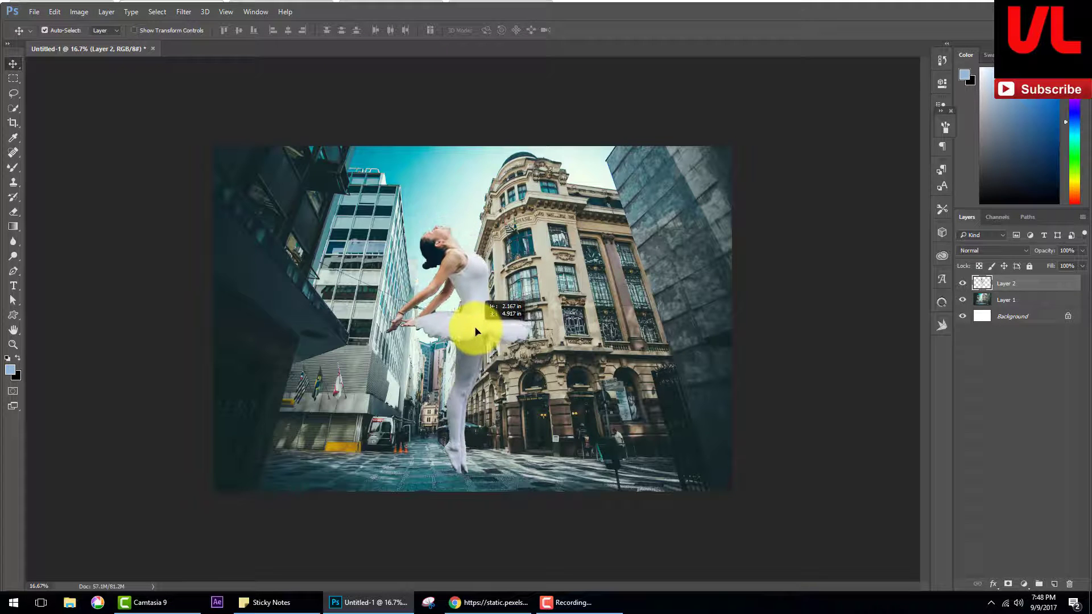
left_click_drag(475, 297, 490, 351)
Browse the Dubai sky wallpaper results and preview the foggy night skyline image.
left_click(487, 602)
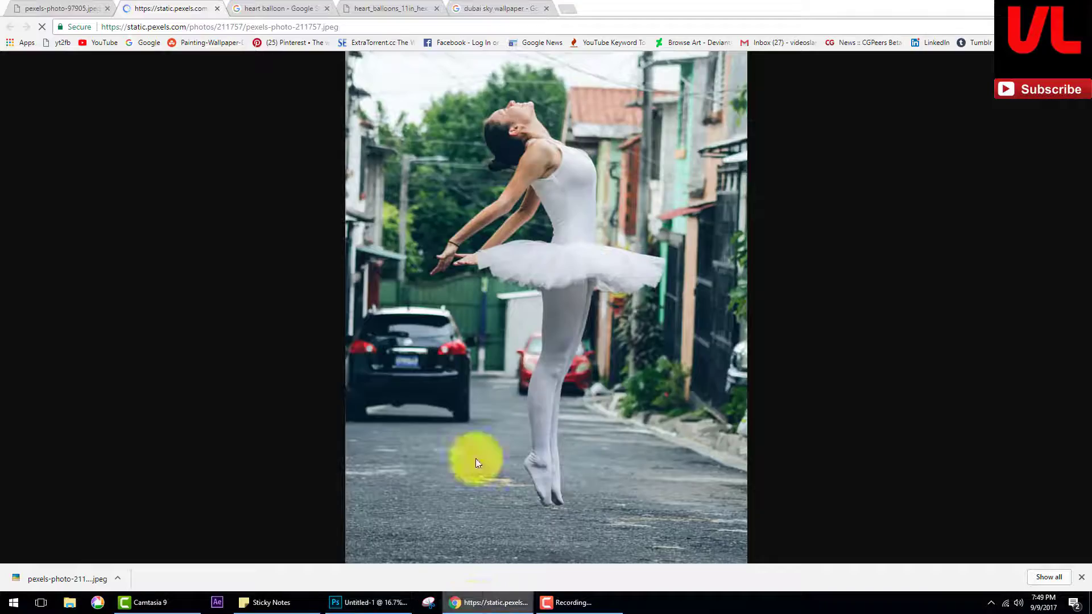
left_click(478, 7)
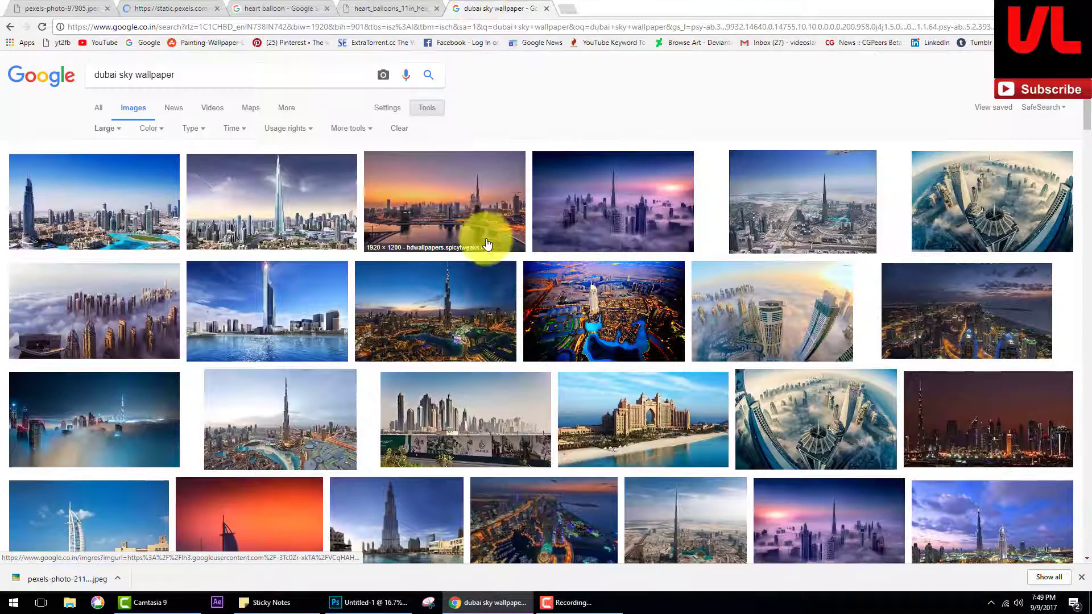
scroll(496, 240, "down", 2)
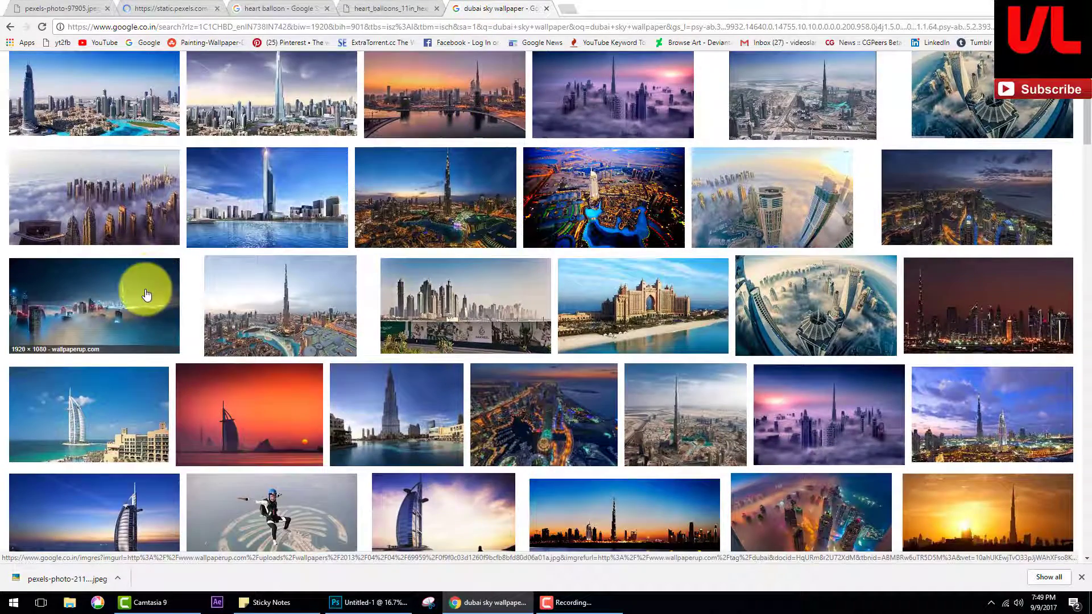
left_click(153, 293)
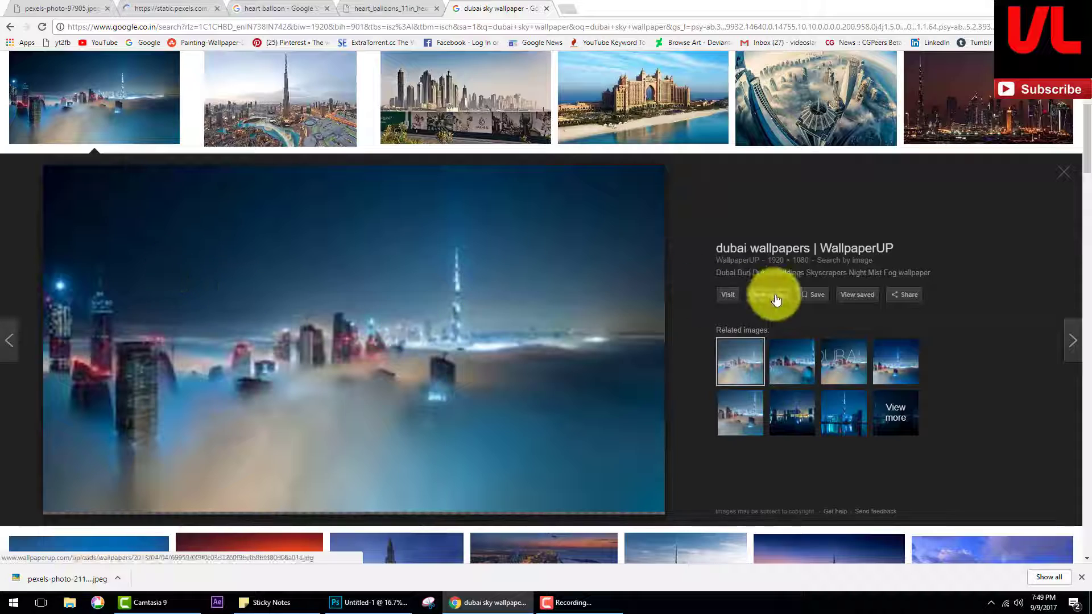
scroll(546, 339, "down", 6)
scroll(527, 337, "down", 3)
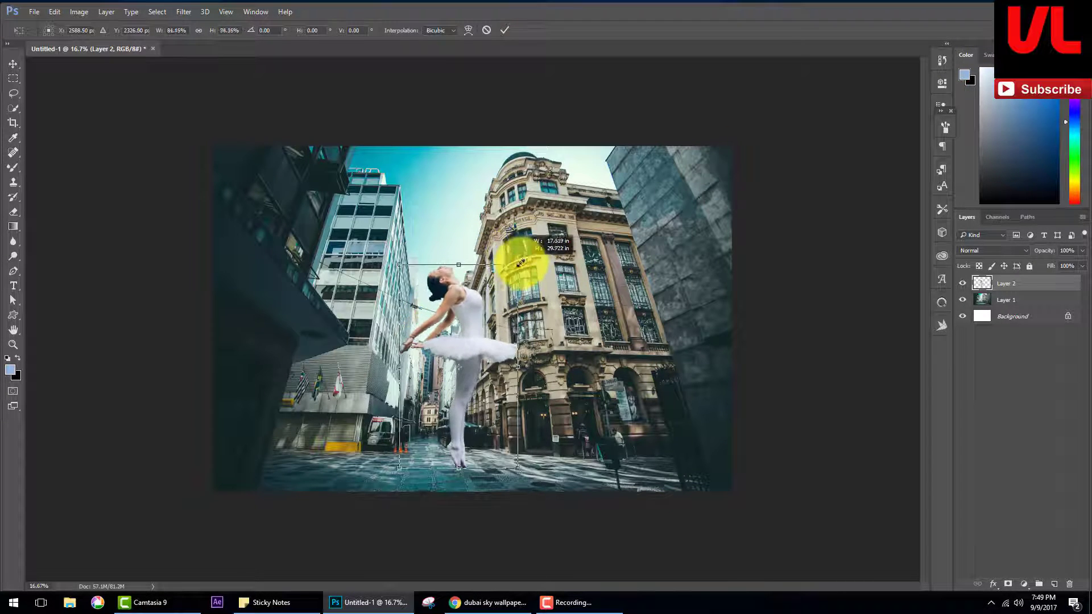
Shrink the ballerina to about 73% and raise her, then copy the full-size heart balloon image.
left_click_drag(535, 240, 512, 273)
left_click_drag(469, 324, 467, 302)
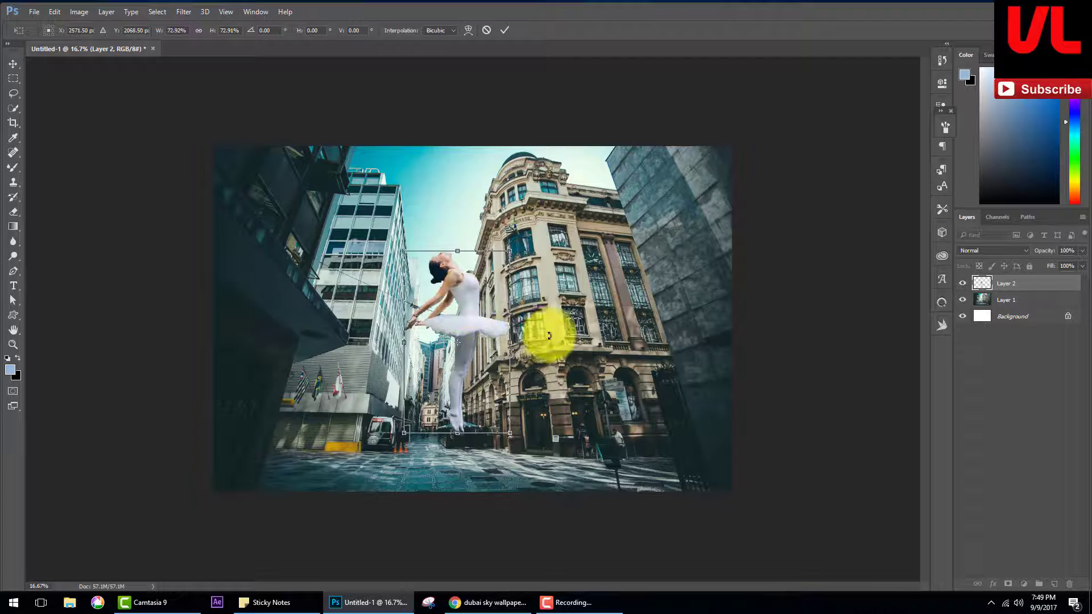
left_click(483, 603)
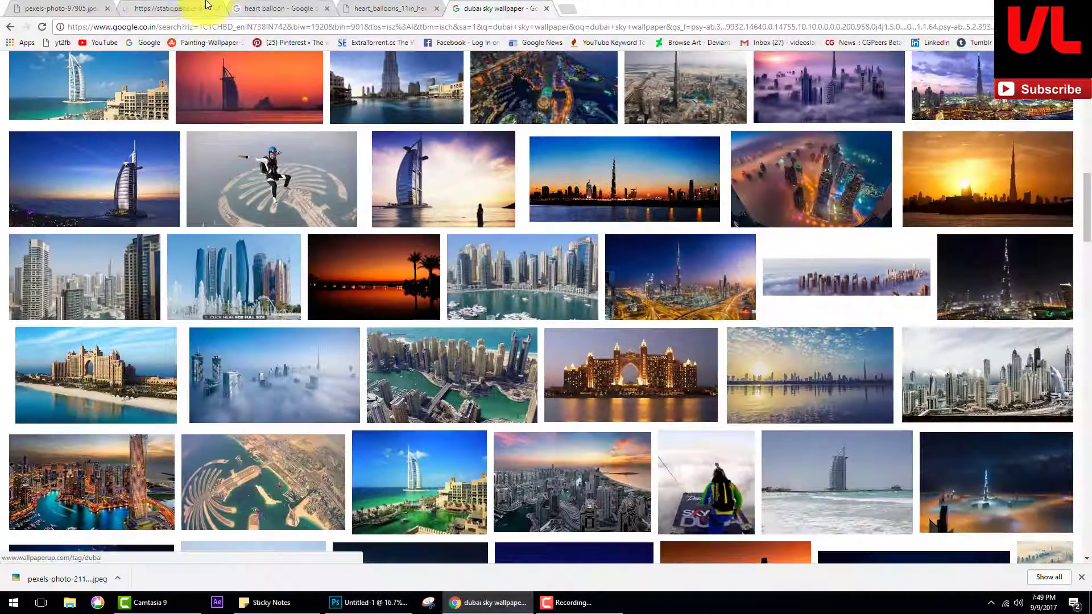
left_click(189, 8)
left_click(276, 8)
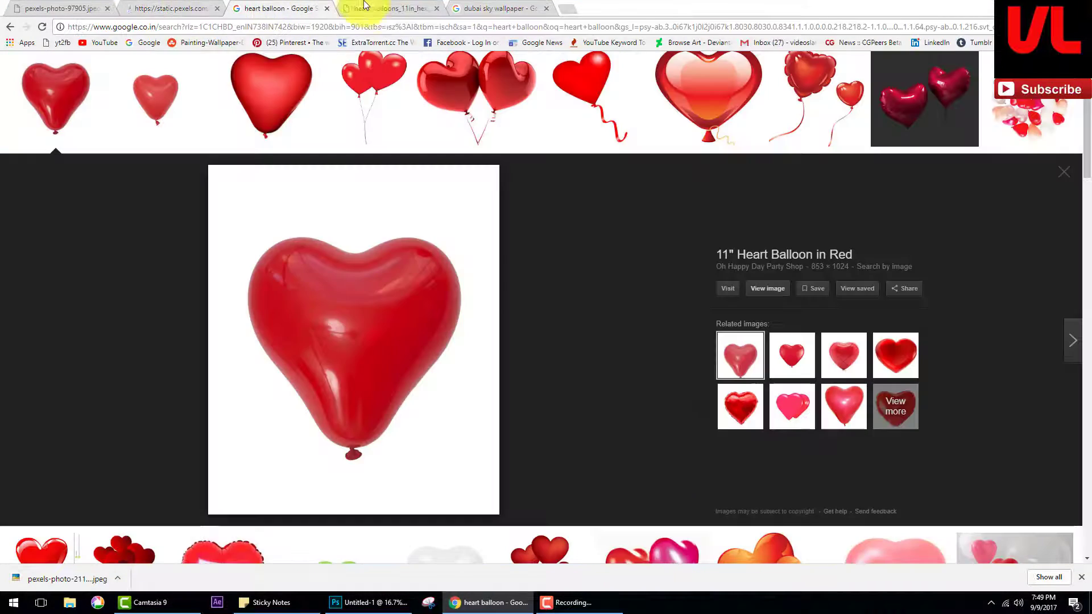
left_click(392, 8)
right_click(442, 164)
left_click(464, 202)
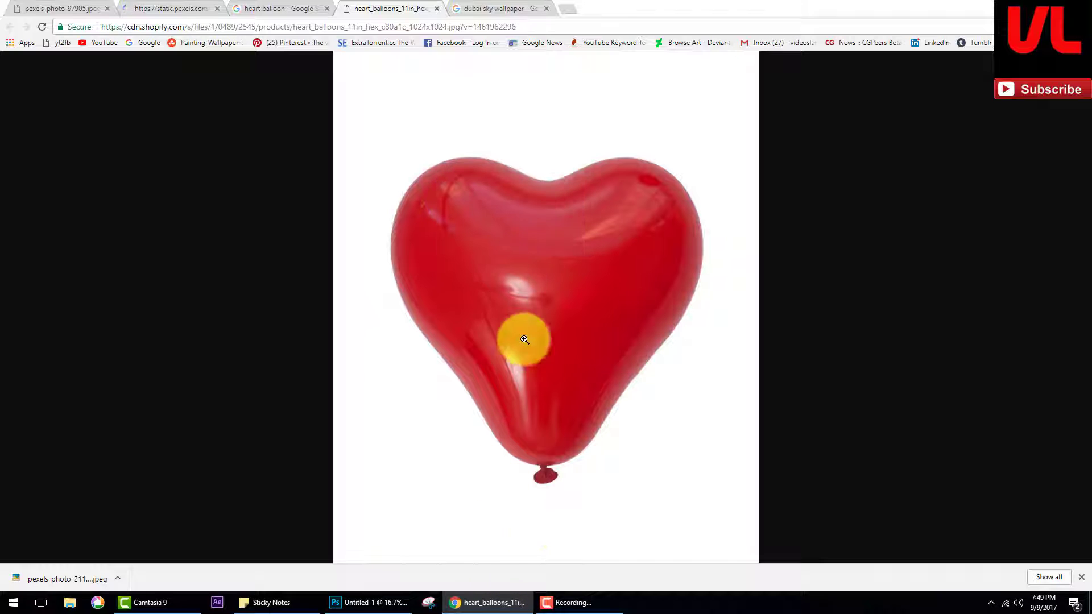
left_click(373, 602)
Paste the heart balloon as Layer 3 and delete its white background.
key("ctrl+v")
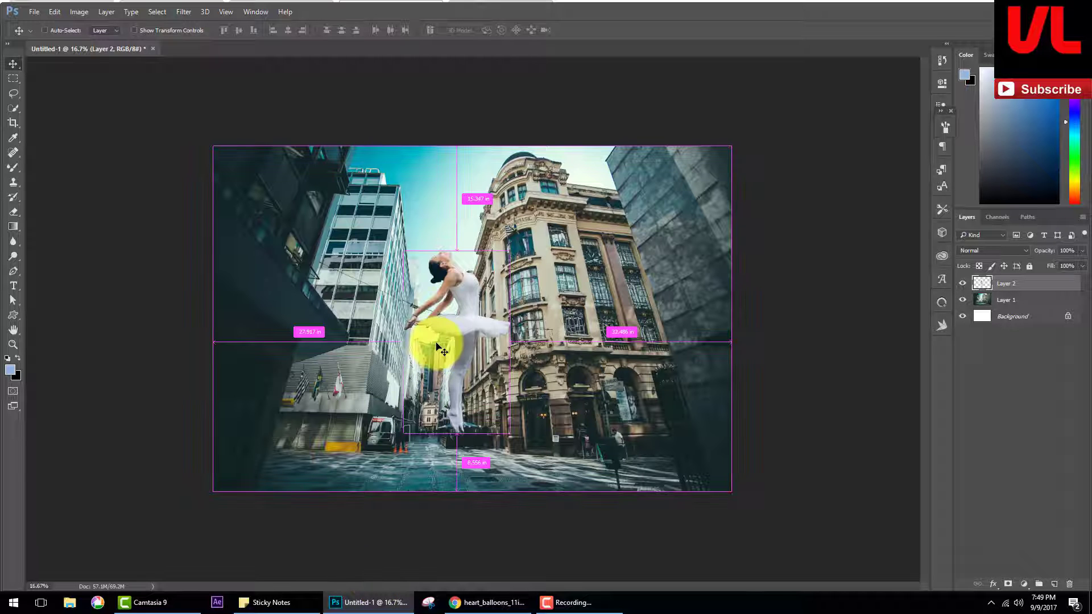
mouse_move(471, 313)
left_mouse_down()
mouse_move(591, 315)
mouse_move(512, 268)
mouse_move(513, 360)
left_mouse_up()
left_click(10, 111)
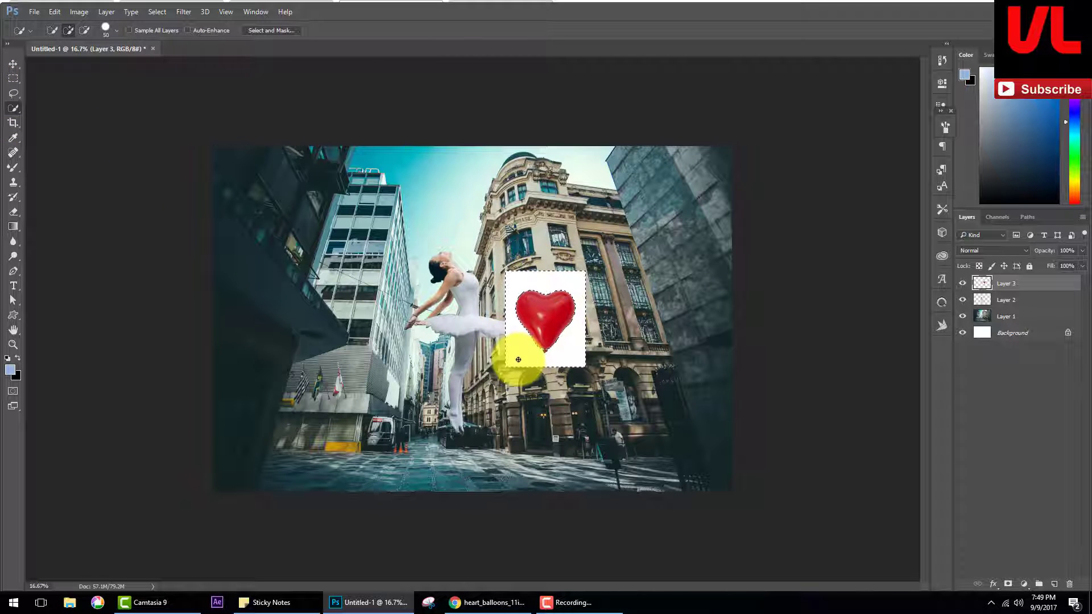
key("Delete")
key("ctrl+d")
Move the balloon up into the sky and tilt it about 6.5 degrees.
key("v")
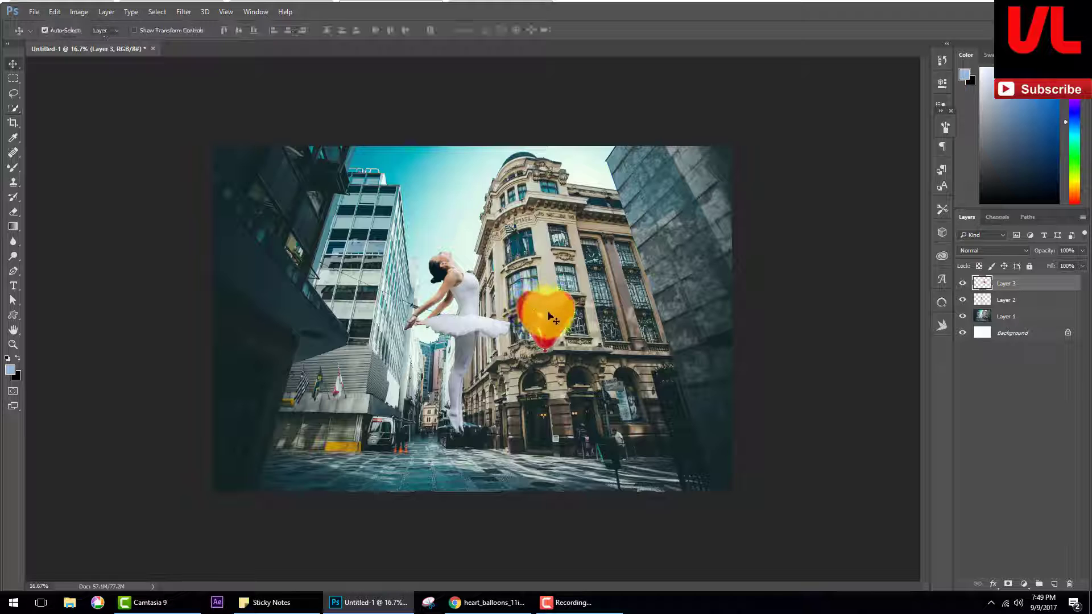
mouse_move(551, 317)
left_mouse_down()
mouse_move(486, 191)
mouse_move(464, 221)
left_mouse_up()
left_click(470, 320)
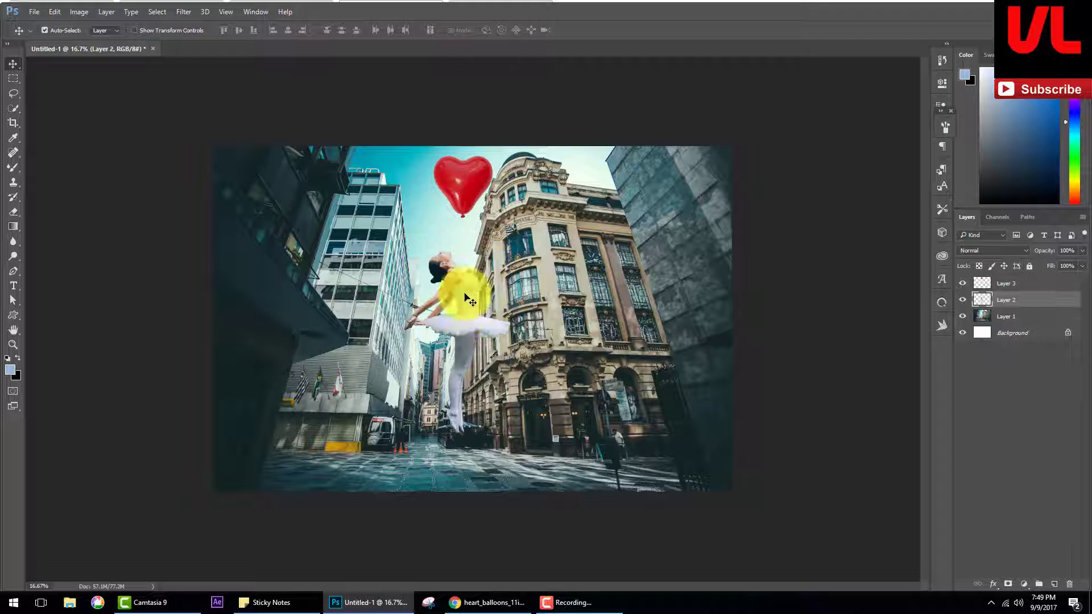
left_click(463, 183)
key("ctrl+t")
left_click_drag(474, 230, 500, 245)
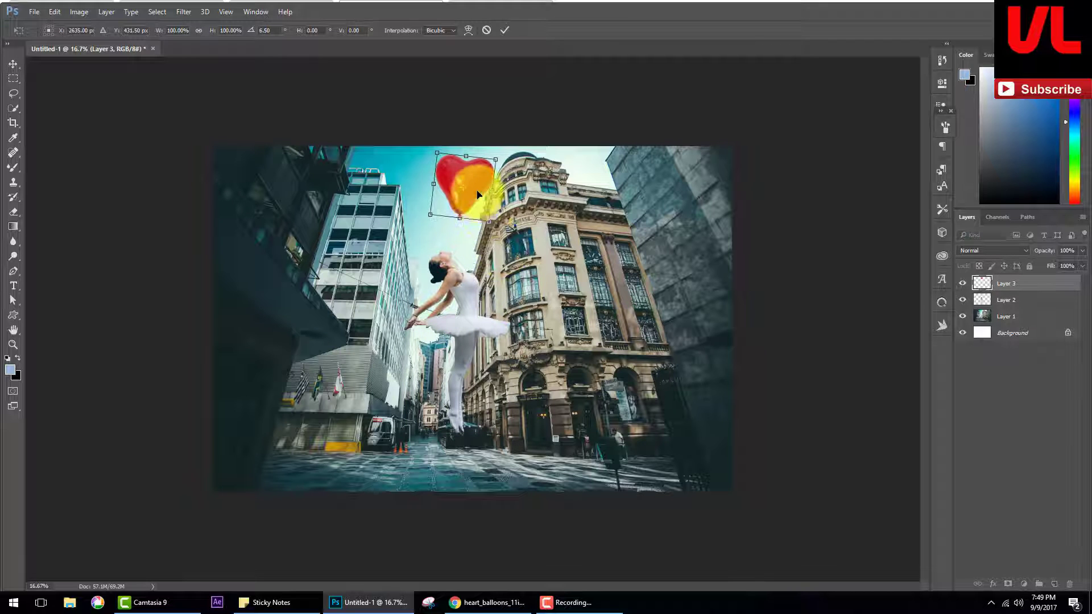
left_click_drag(471, 183, 483, 195)
key("Return")
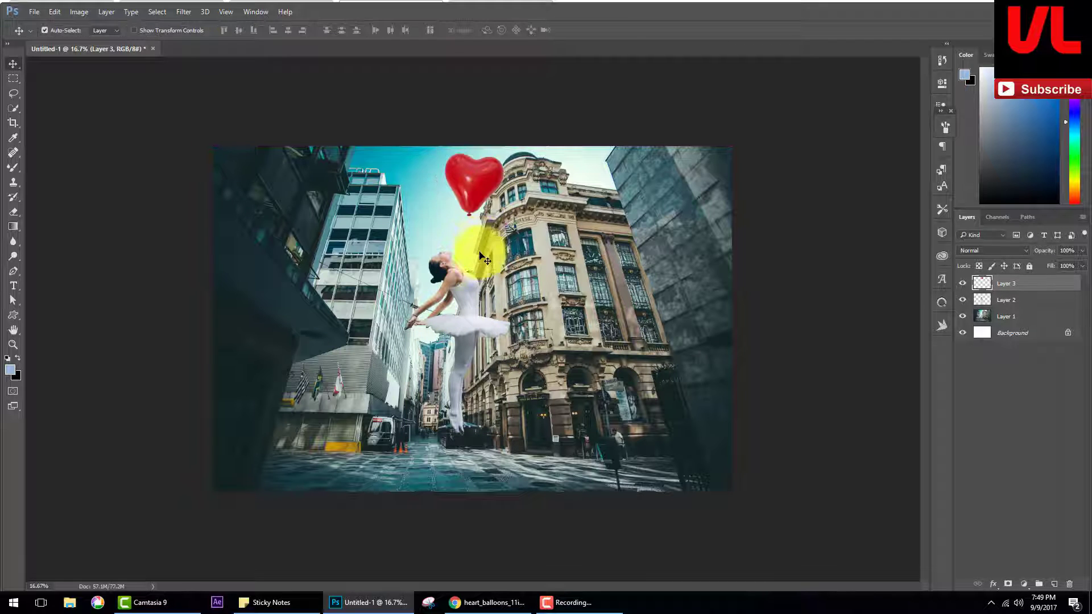
key("ctrl+plus")
key("ctrl+plus")
key("ctrl+plus")
Draw and stroke a string path from the balloon down to the dancer, then add Layer 4.
left_click_drag(475, 146, 499, 304)
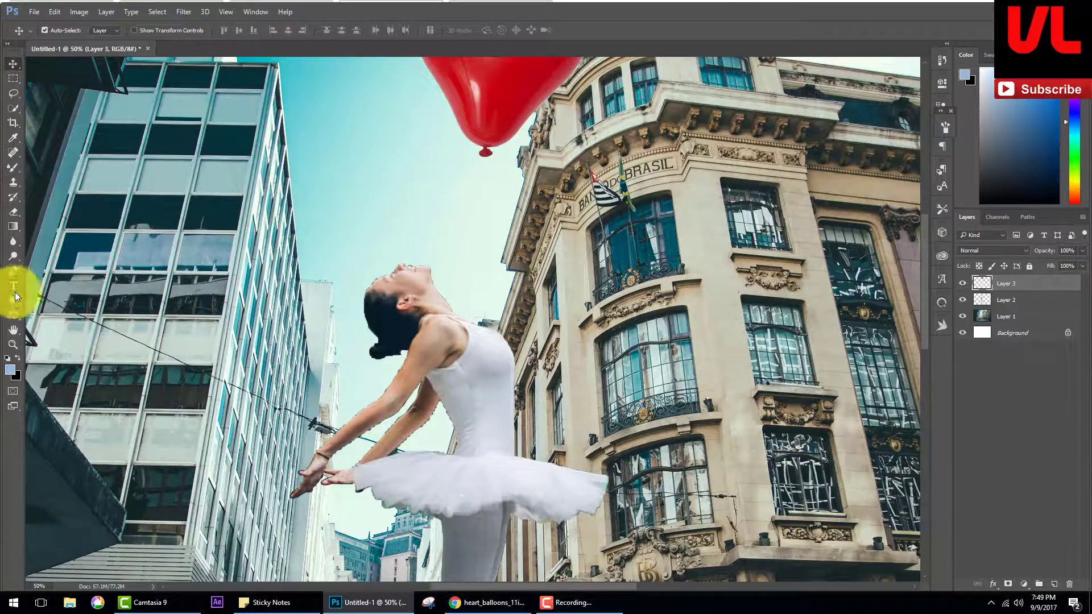
left_click(16, 272)
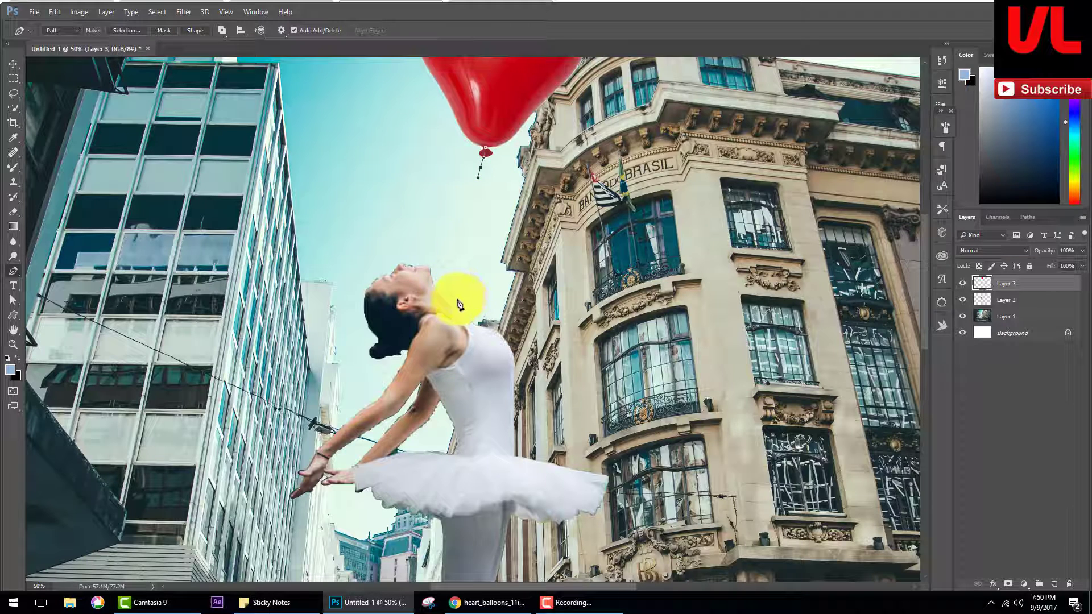
left_click_drag(452, 313, 431, 320)
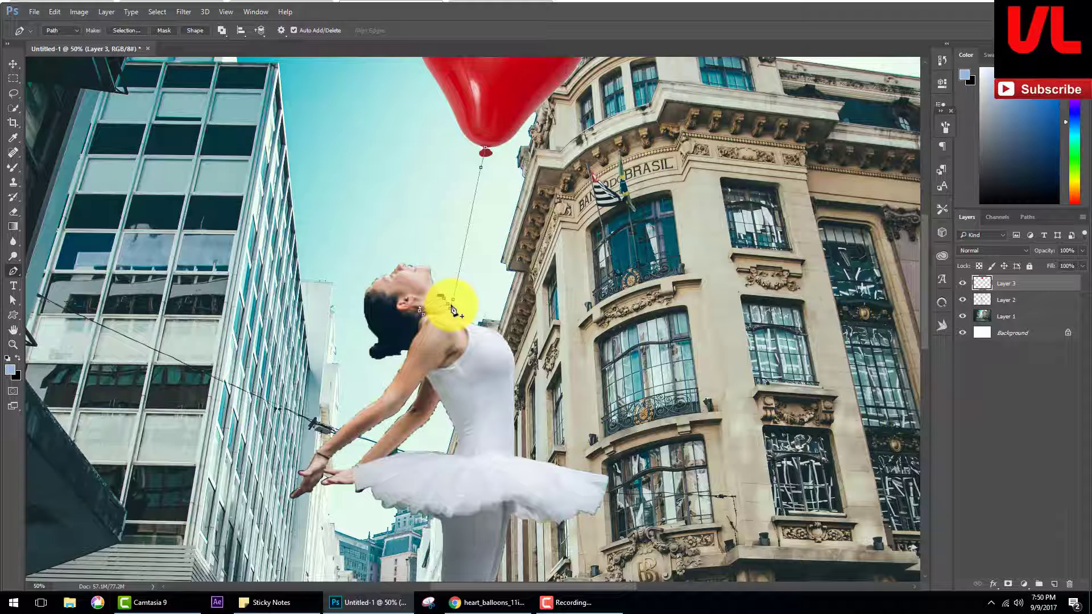
right_click(473, 243)
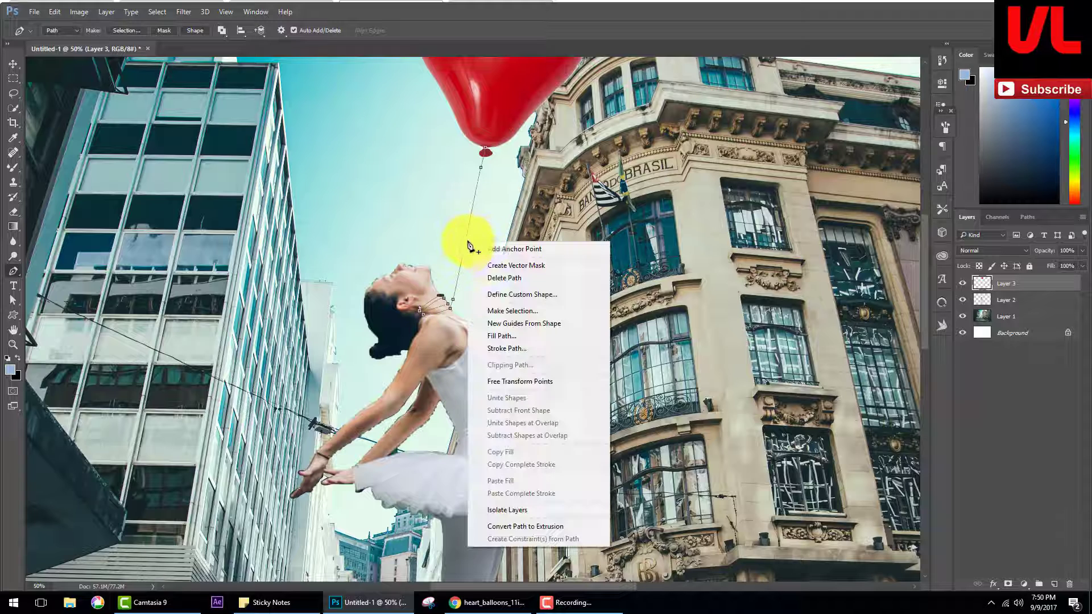
left_click(513, 349)
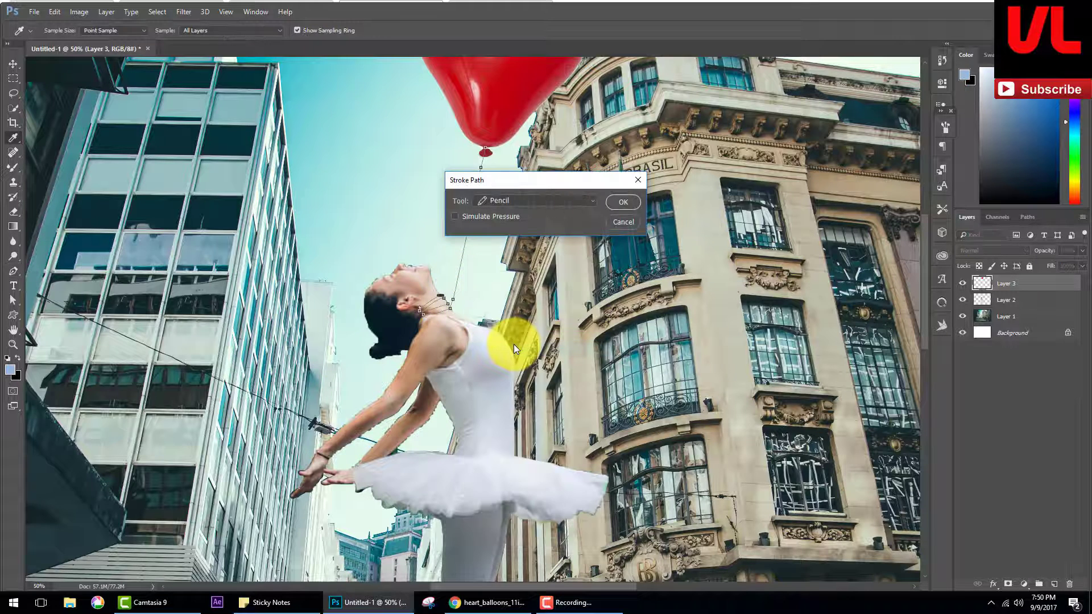
left_click(626, 202)
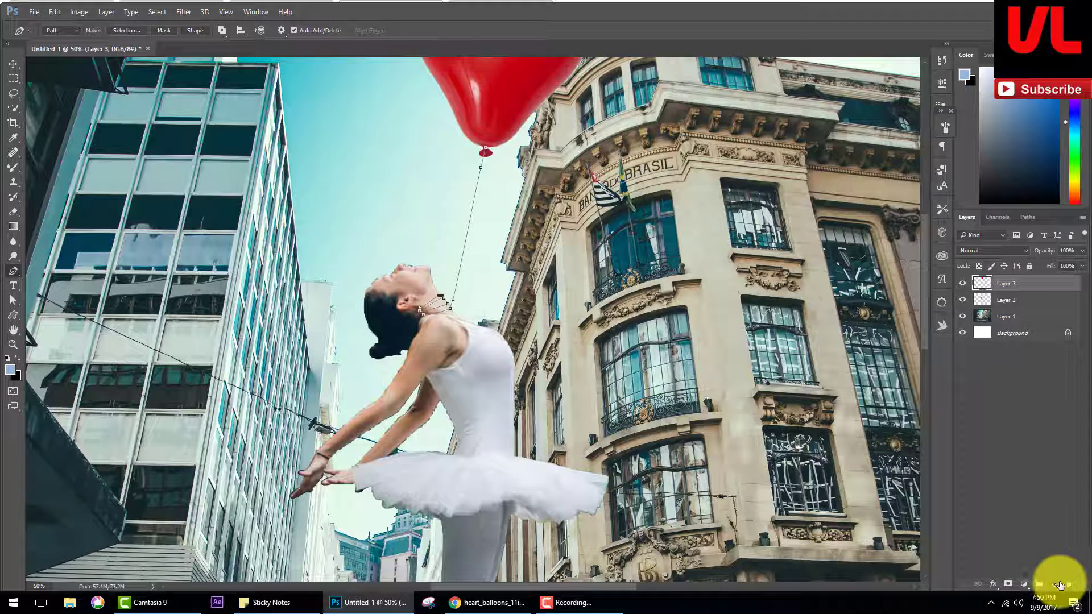
left_click(1057, 584)
Make white the painting colour and set a 25 px brush.
key("d")
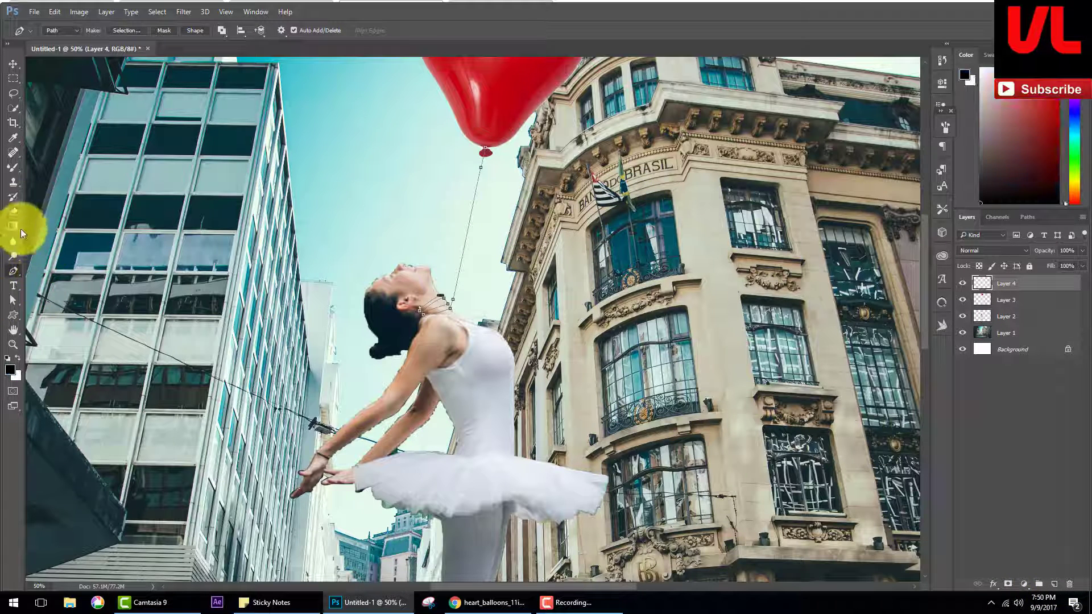
left_click(18, 357)
left_click(12, 167)
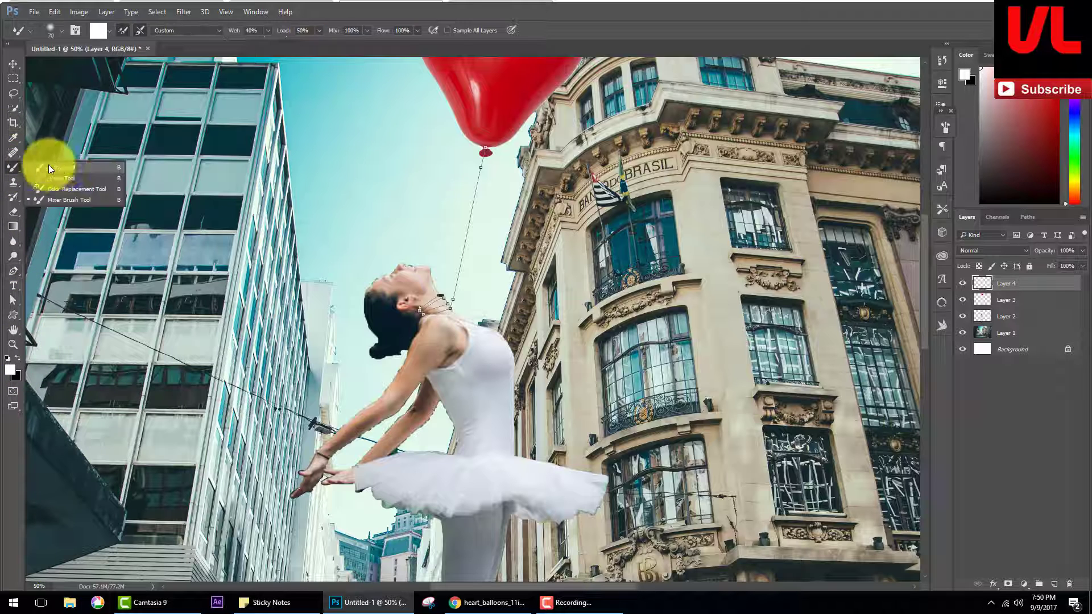
left_click(50, 168)
right_click(321, 164)
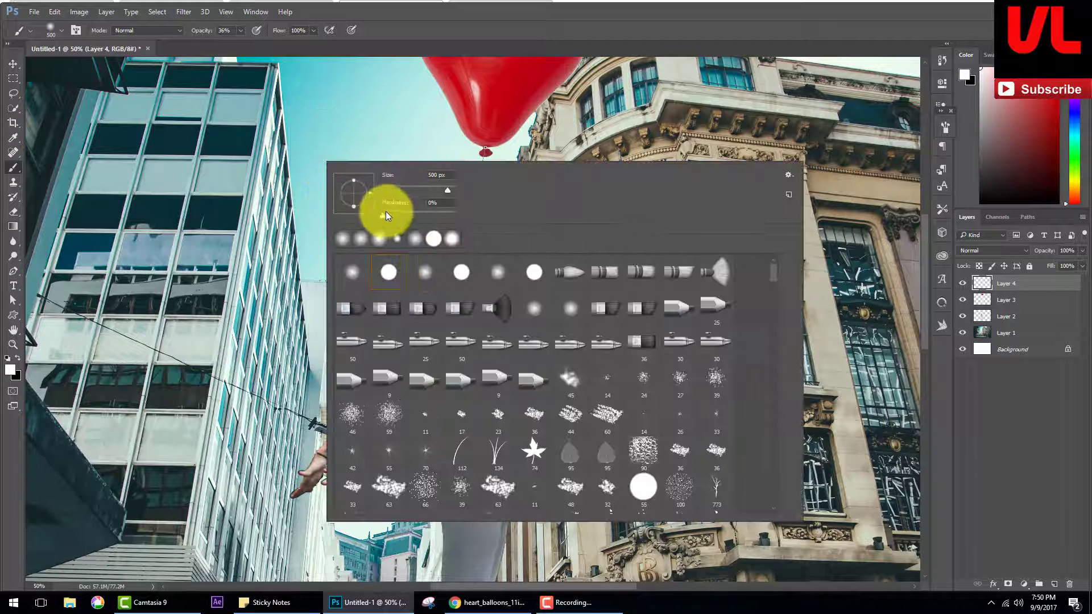
type("25")
key("Return")
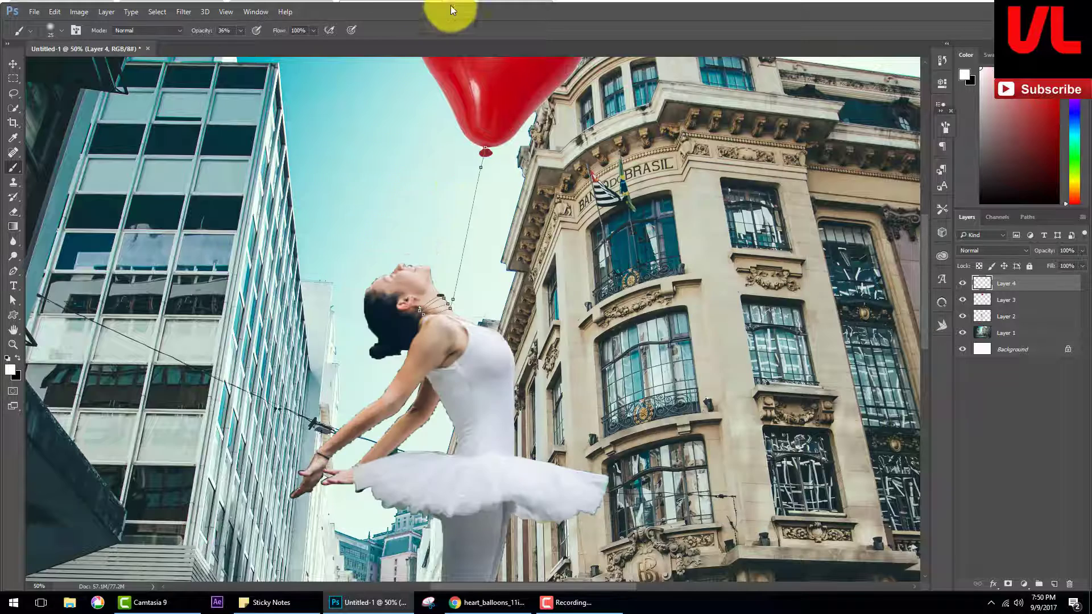
right_click(478, 225)
Stroke the balloon string path with a painting tool.
left_click(13, 272)
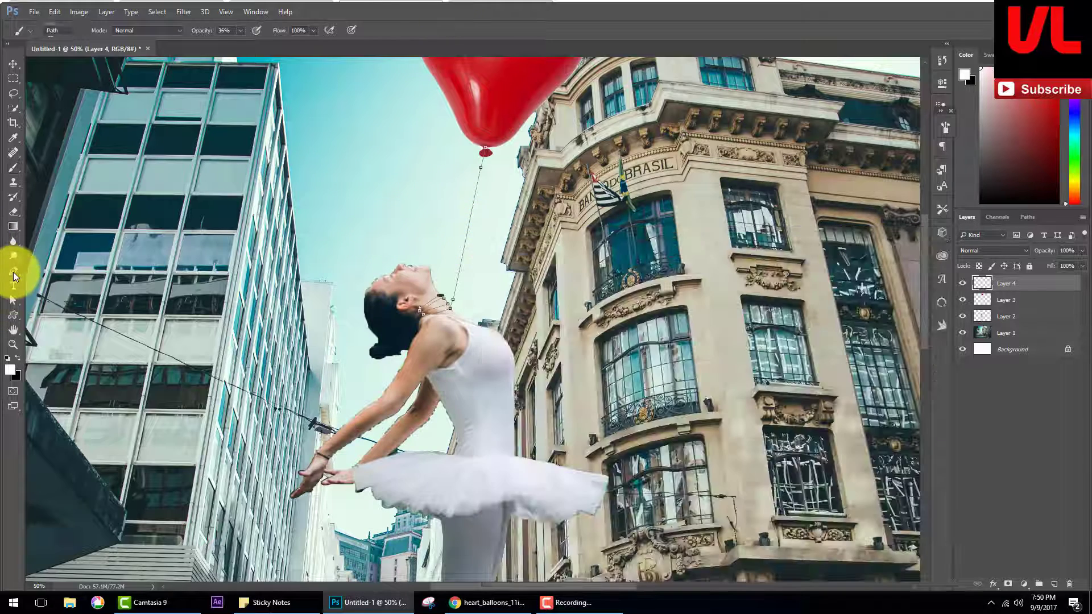
right_click(472, 252)
left_click(499, 344)
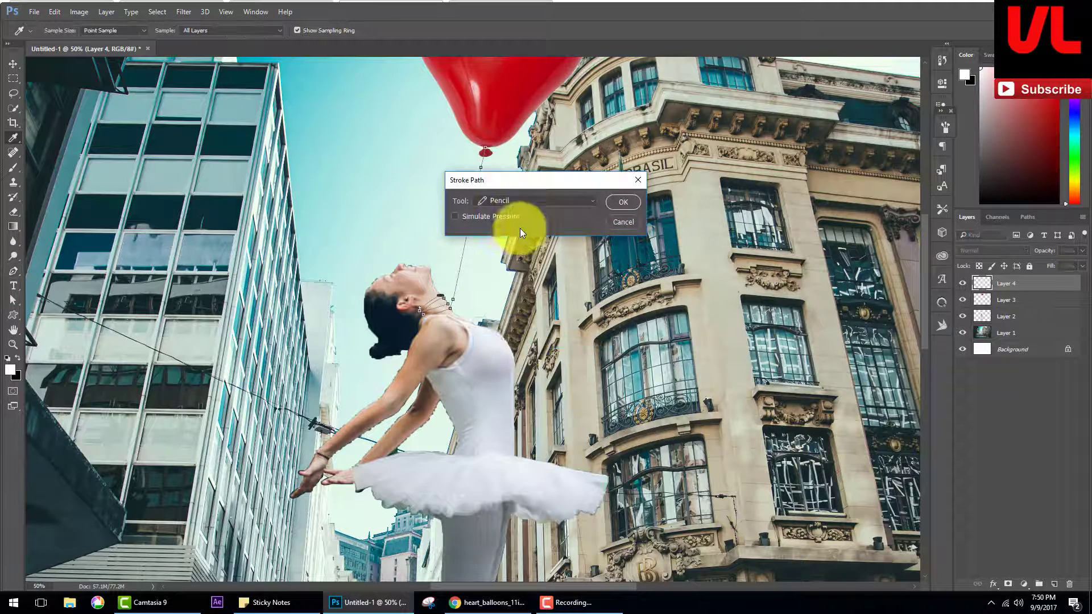
left_click(607, 201)
Switch to a 4 px hard pencil and re-stroke the string path onto Layer 4.
right_click(17, 172)
left_click(52, 178)
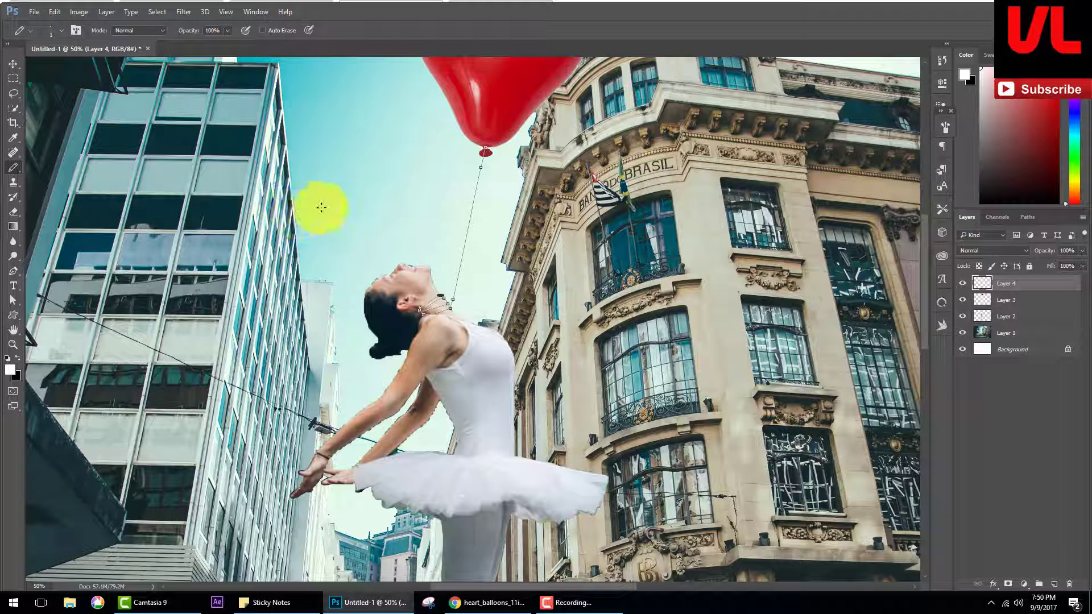
right_click(473, 225)
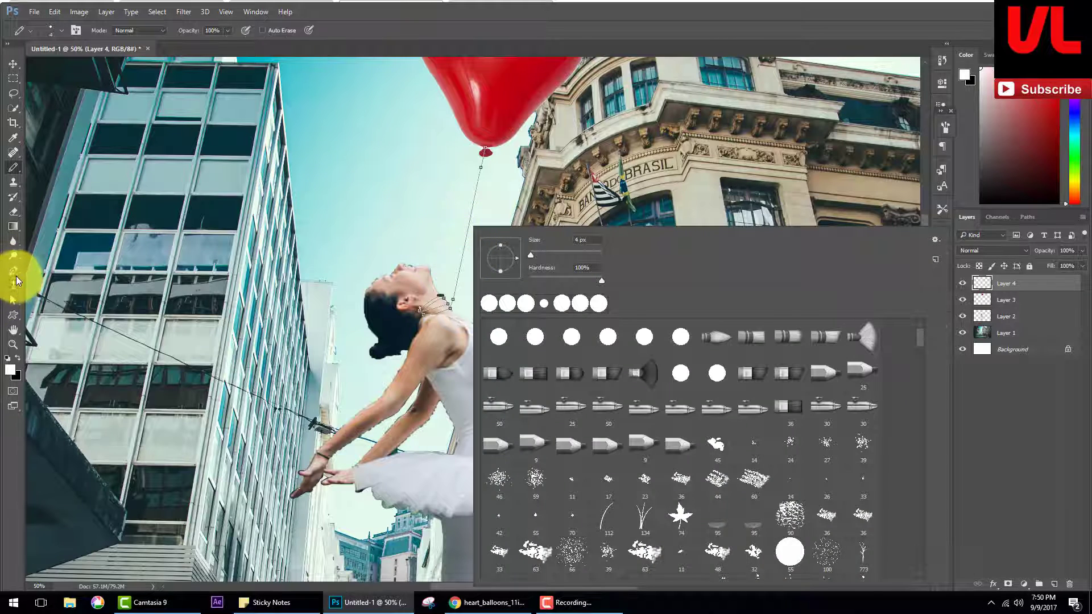
left_click(14, 273)
right_click(472, 232)
left_click(523, 323)
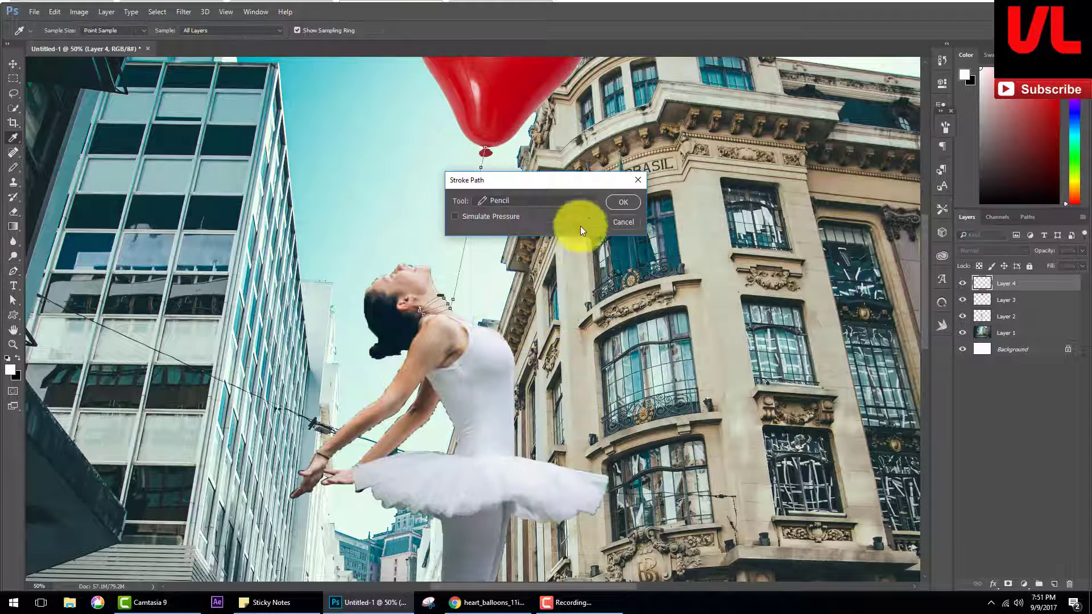
left_click(619, 201)
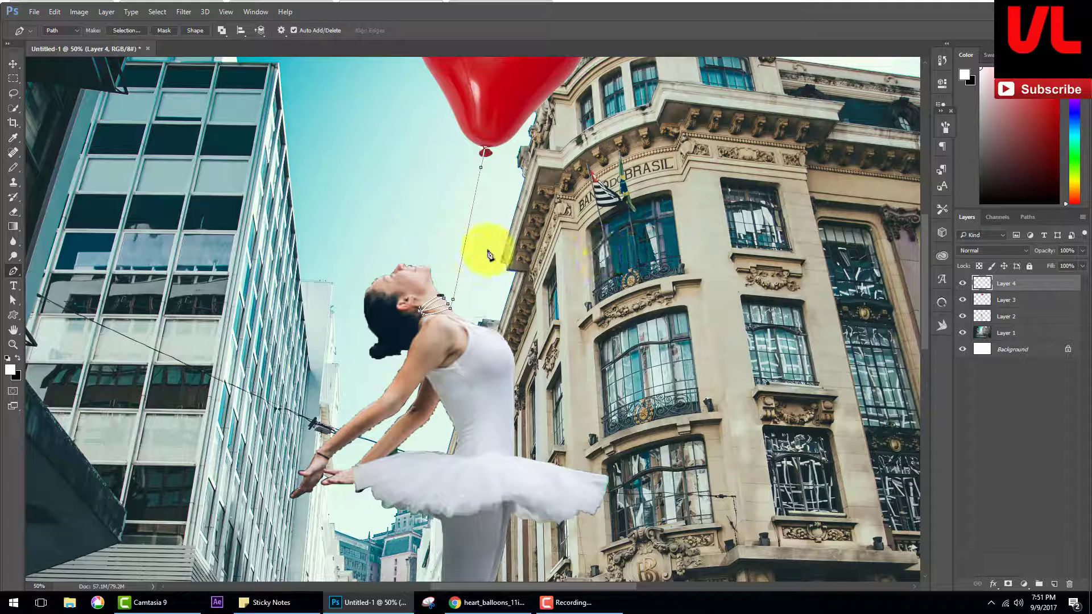
Deselect the string path with Path Selection, then load Layer 4's string pixels as a selection.
left_click(14, 64)
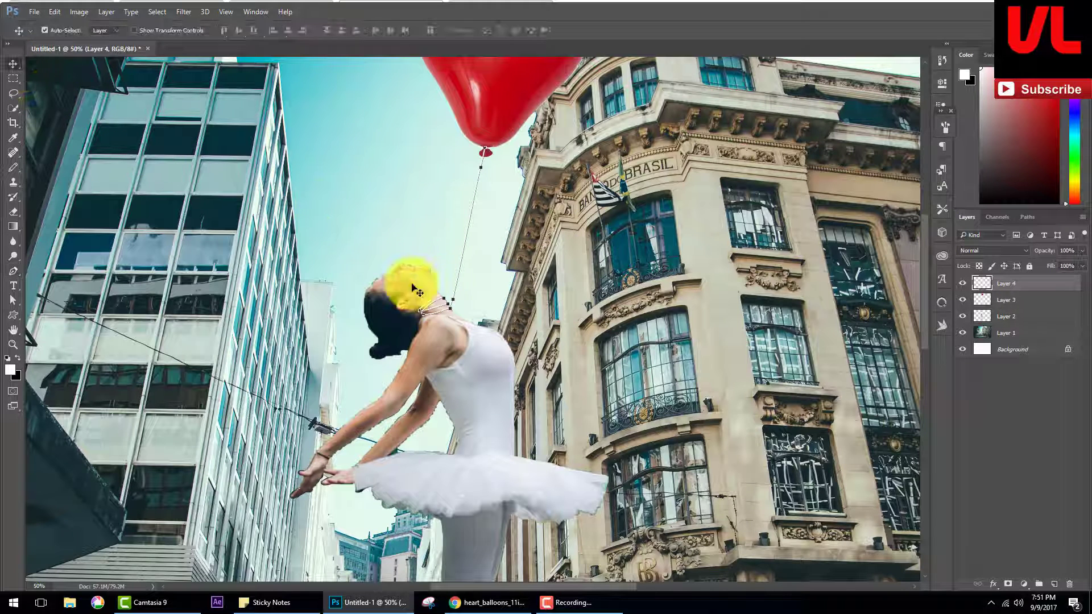
left_click(14, 300)
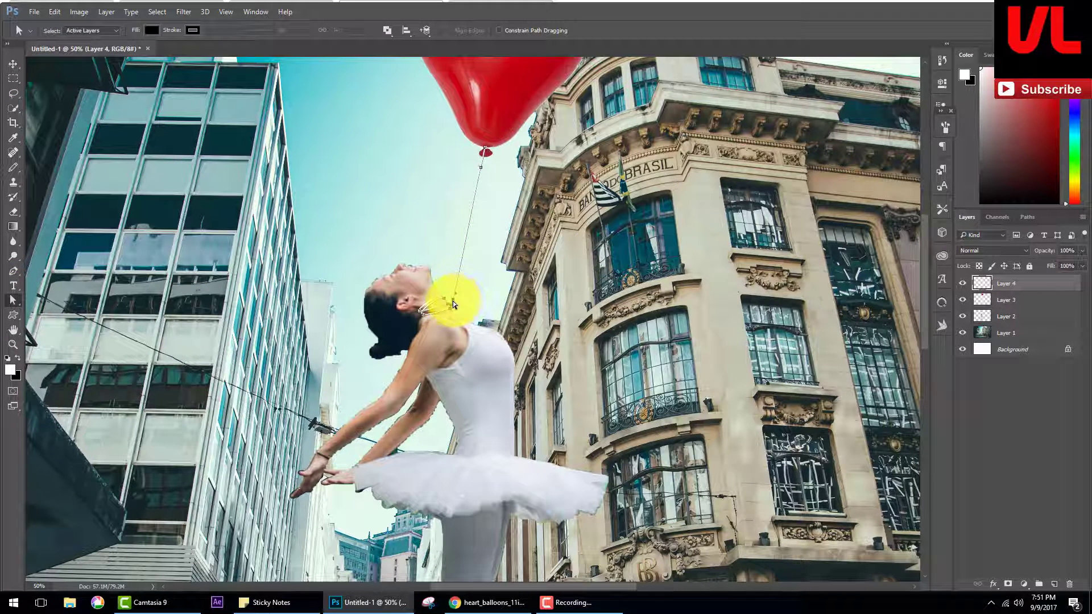
left_click(452, 302)
left_click(540, 245)
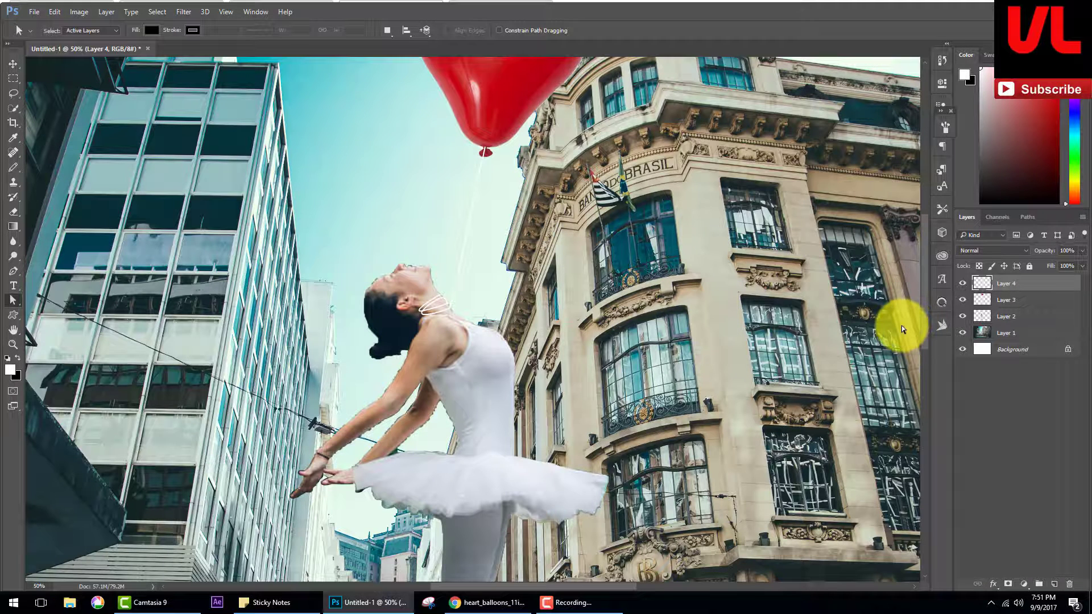
left_click(986, 289)
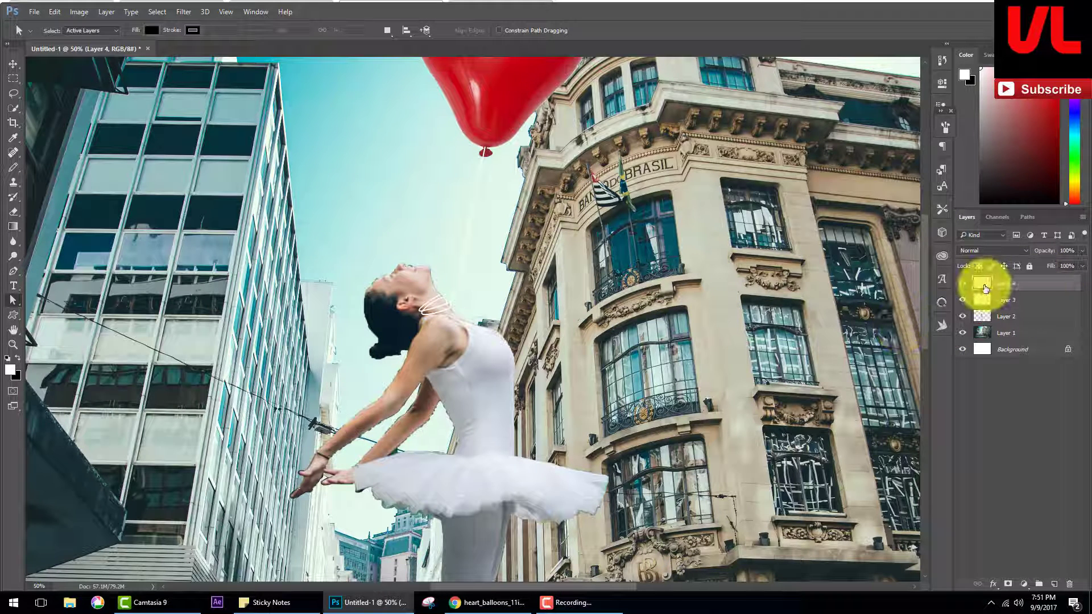
left_click(985, 289, "ctrl")
Colorize the string with Hue/Saturation: Saturation 100, Lightness -49, Hue 4.
key("ctrl+u")
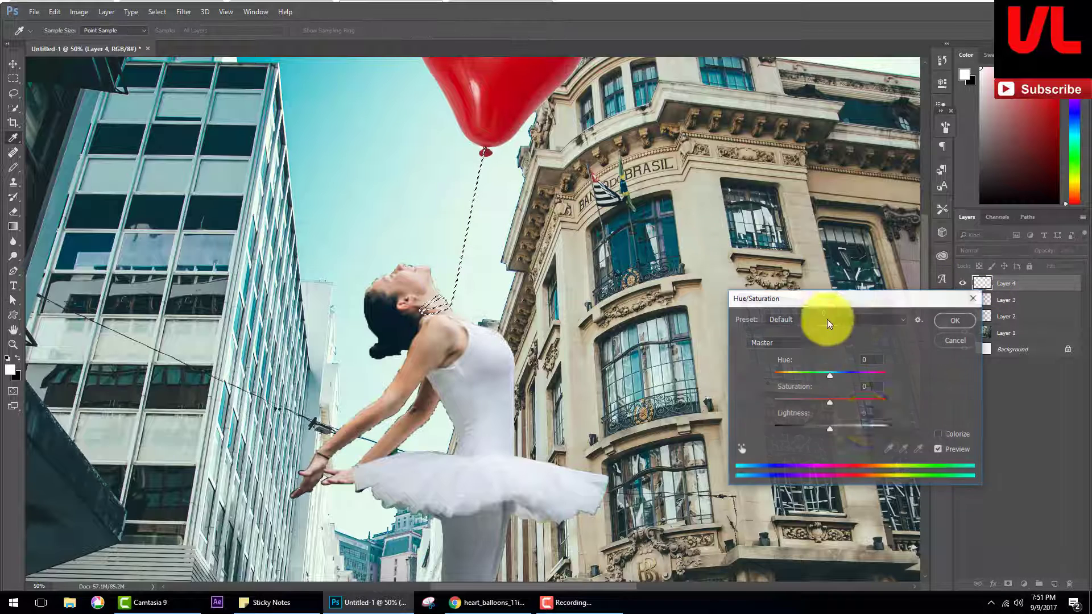
left_click(939, 434)
left_click_drag(802, 402, 950, 409)
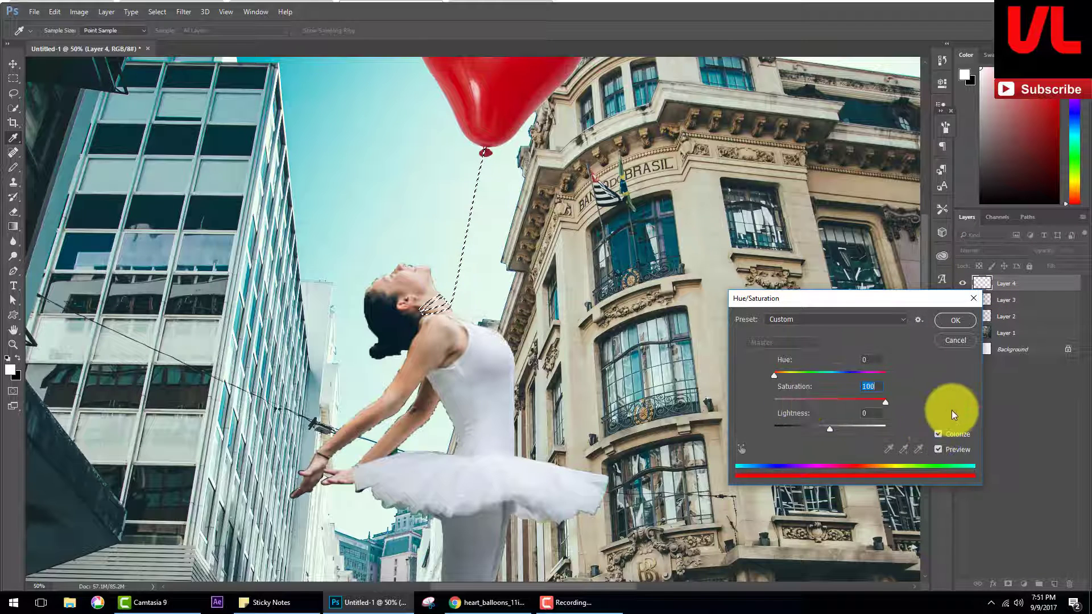
left_click_drag(830, 428, 802, 428)
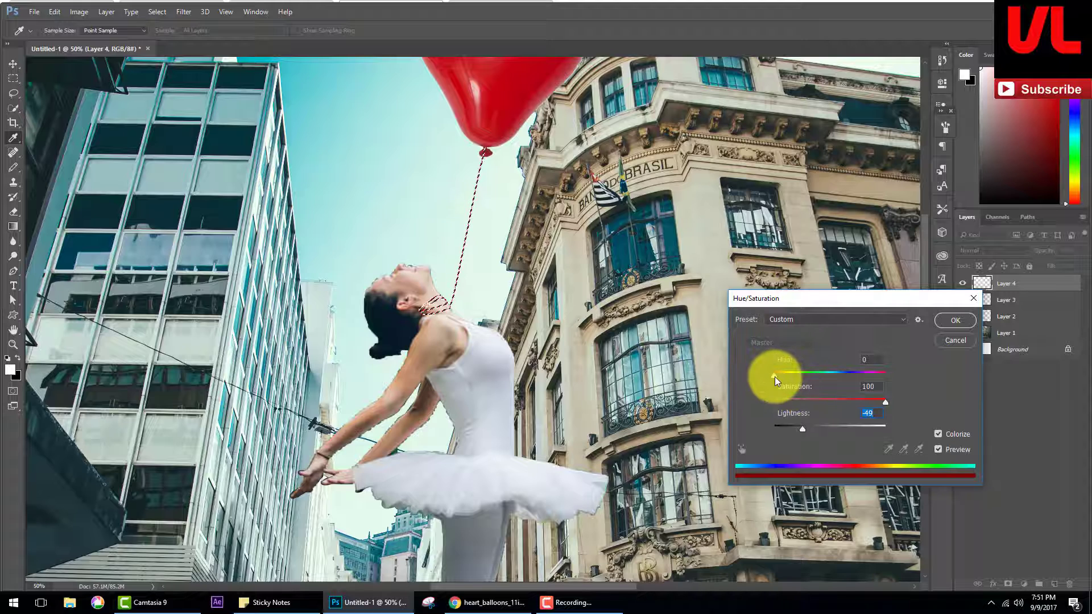
left_click_drag(778, 379, 779, 378)
left_click(808, 436)
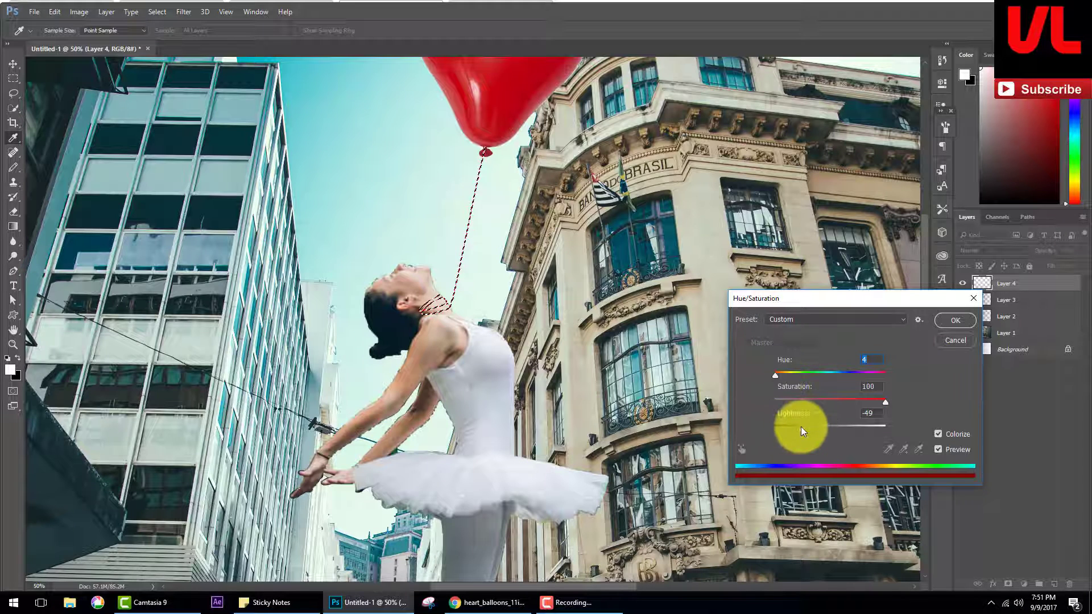
left_click(948, 322)
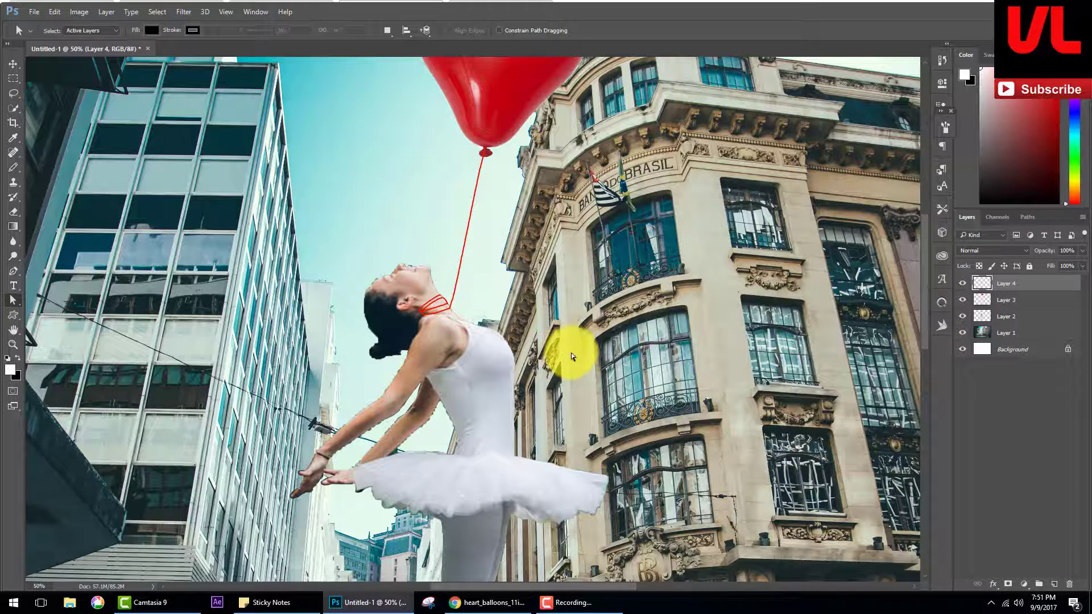
Erase the joined tips of the red neck lines with a tiny 2 px eraser.
key("ctrl+plus")
key("ctrl+plus")
key("ctrl+plus")
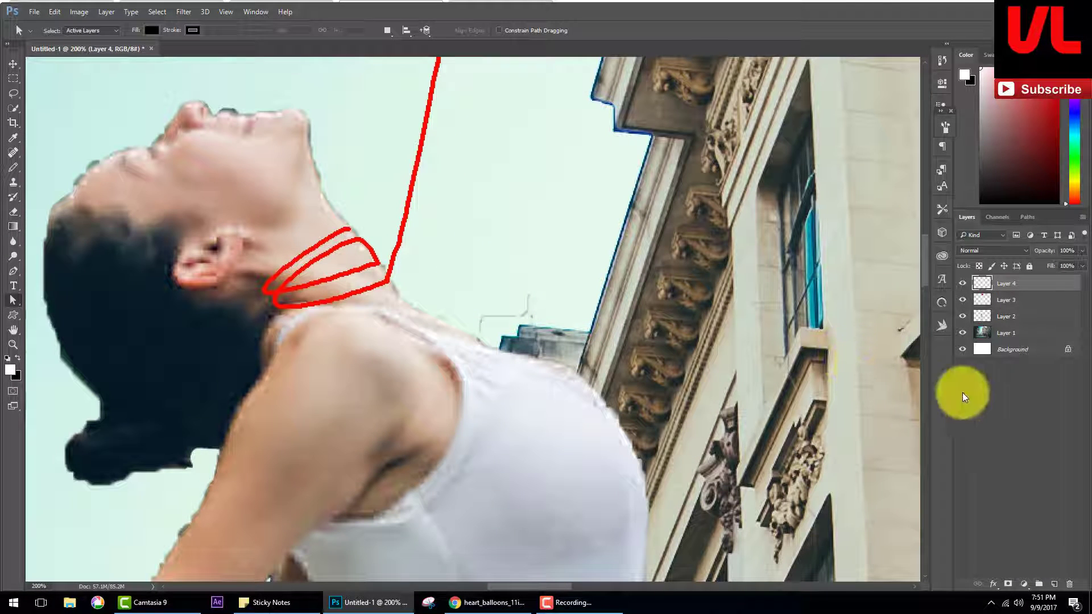
left_click(14, 212)
right_click(408, 277)
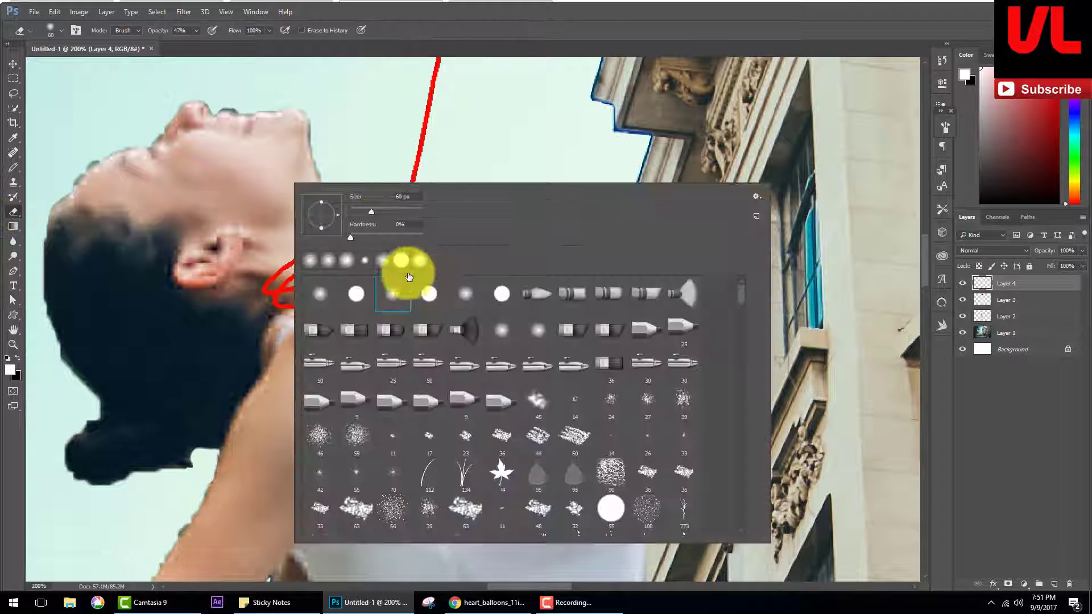
left_click(458, 171)
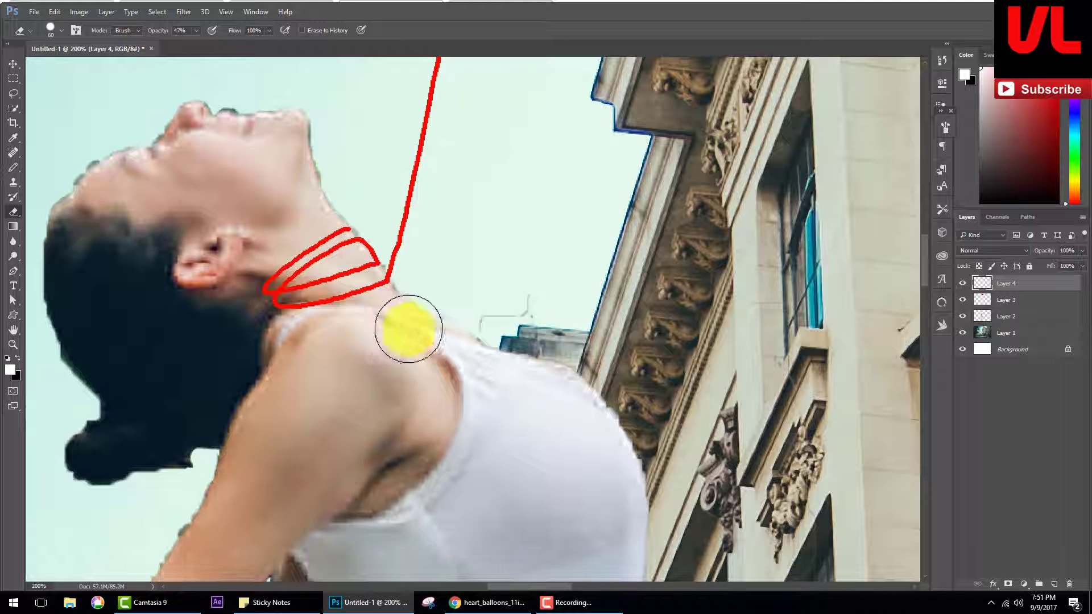
key("bracketleft")
key("bracketleft")
key("bracketleft")
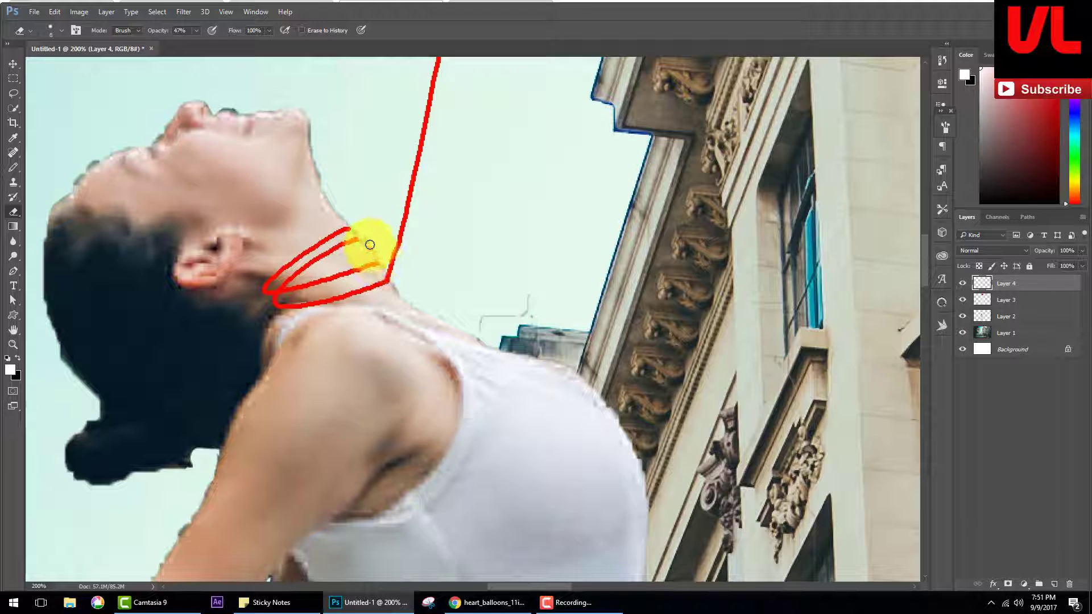
left_click_drag(370, 246, 281, 302)
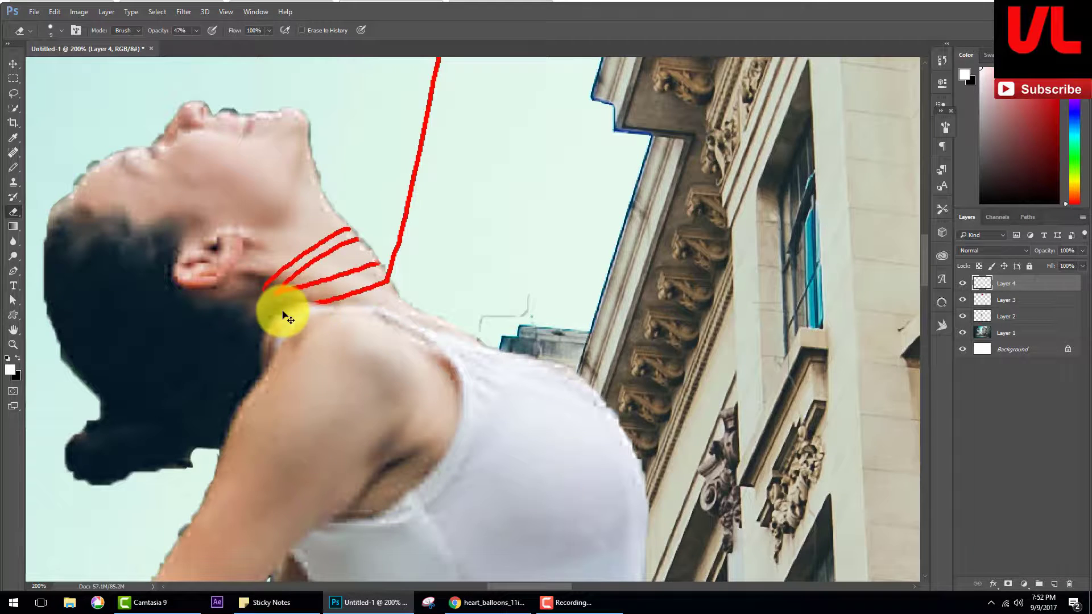
scroll(287, 317, "down", 3)
scroll(358, 298, "down", 2)
scroll(382, 377, "down", 1)
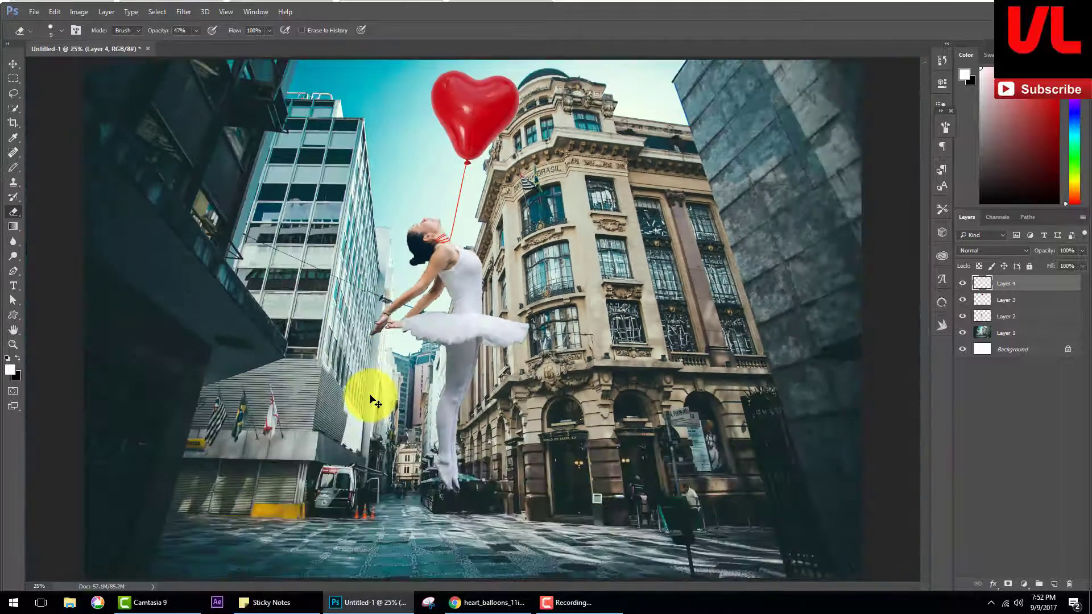
Add an Inner Shadow layer style to the Layer 4 string.
scroll(371, 404, "up", 1)
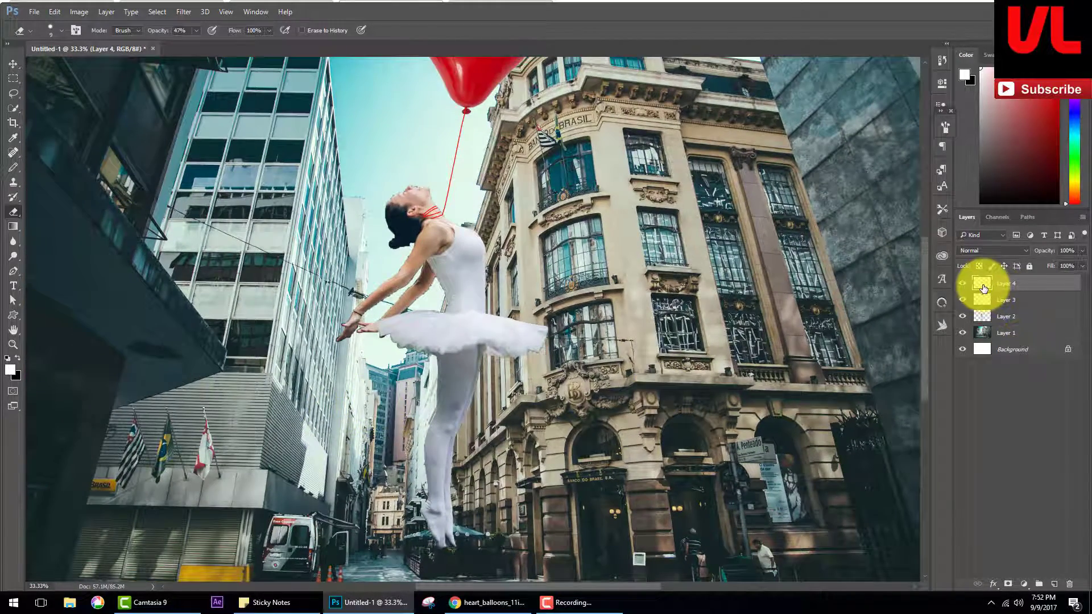
double_click(983, 288)
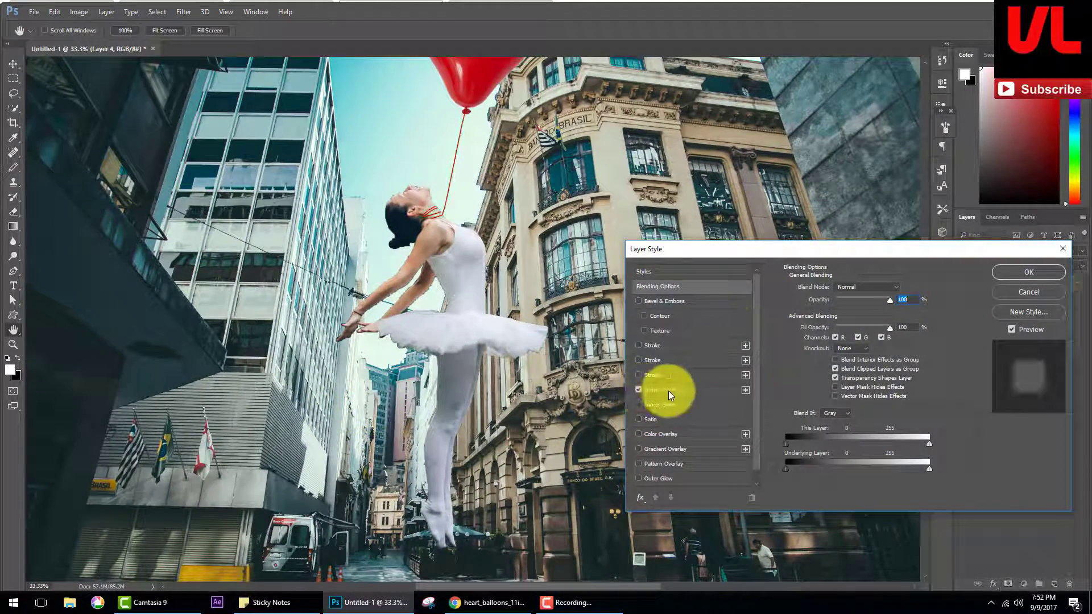
left_click(668, 391)
key("Return")
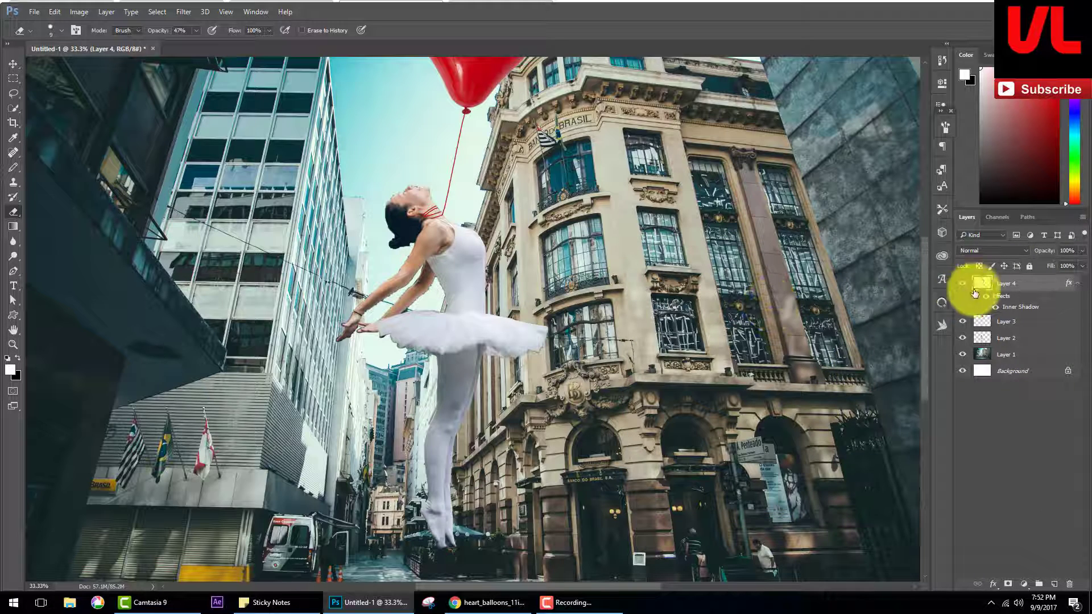
Duplicate the Layer 1 street background as Layer 1 copy.
key("ctrl+minus")
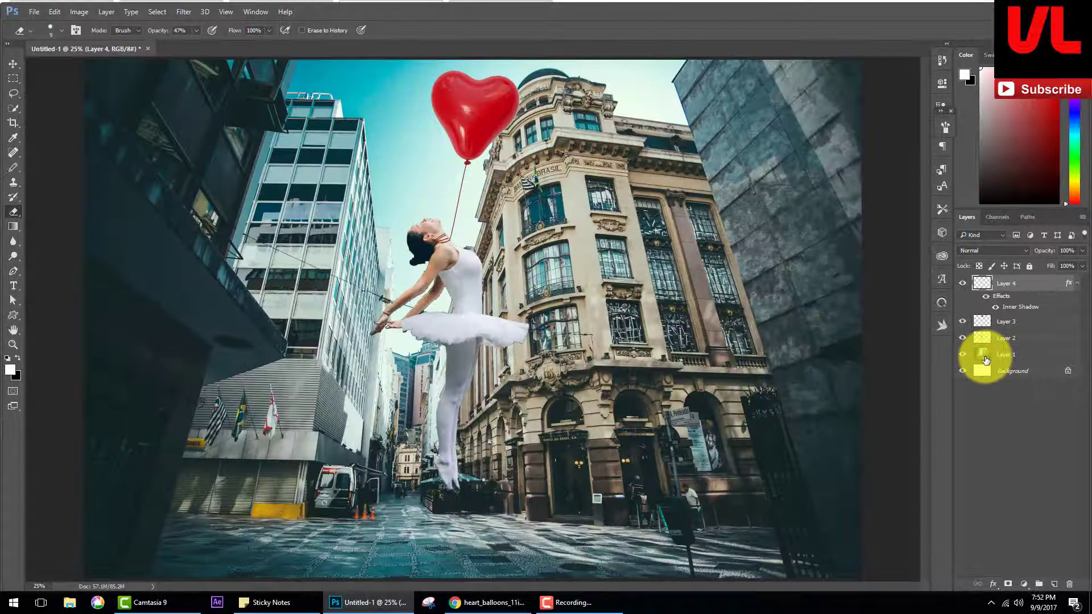
left_click(983, 355)
key("ctrl+j")
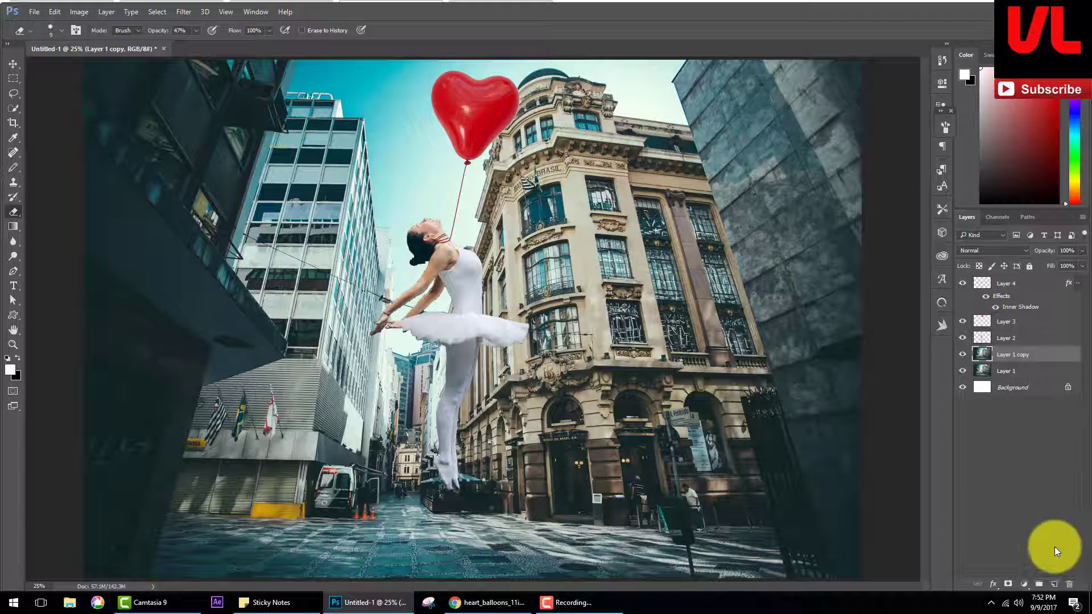
Add an Exposure adjustment at -0.38 and fade it to about half opacity.
left_click(1024, 584)
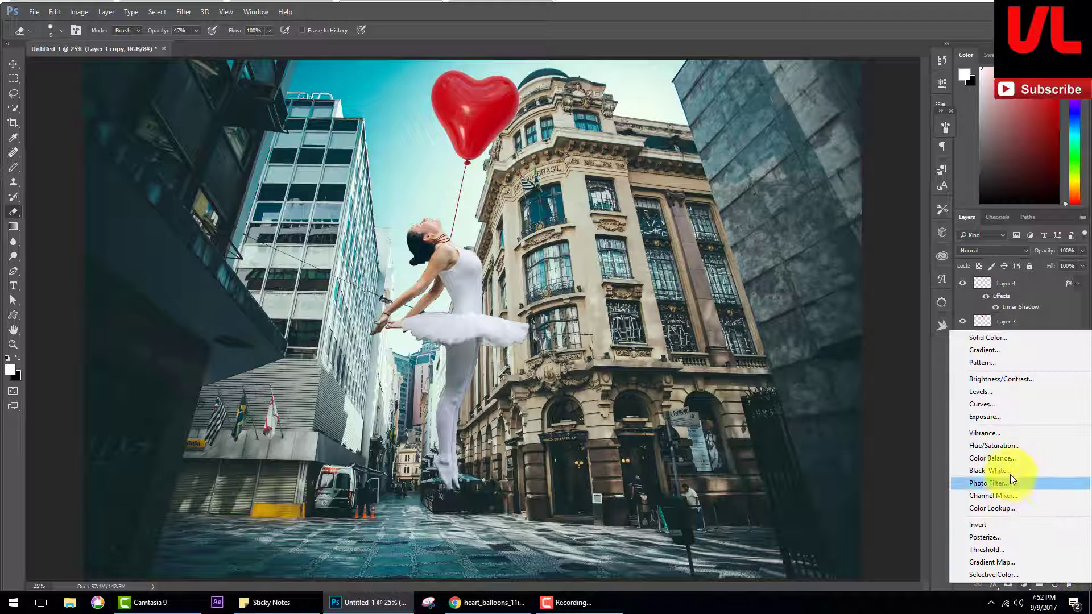
left_click(1001, 416)
mouse_move(867, 165)
left_mouse_down()
mouse_move(879, 169)
mouse_move(841, 188)
mouse_move(887, 193)
left_mouse_up()
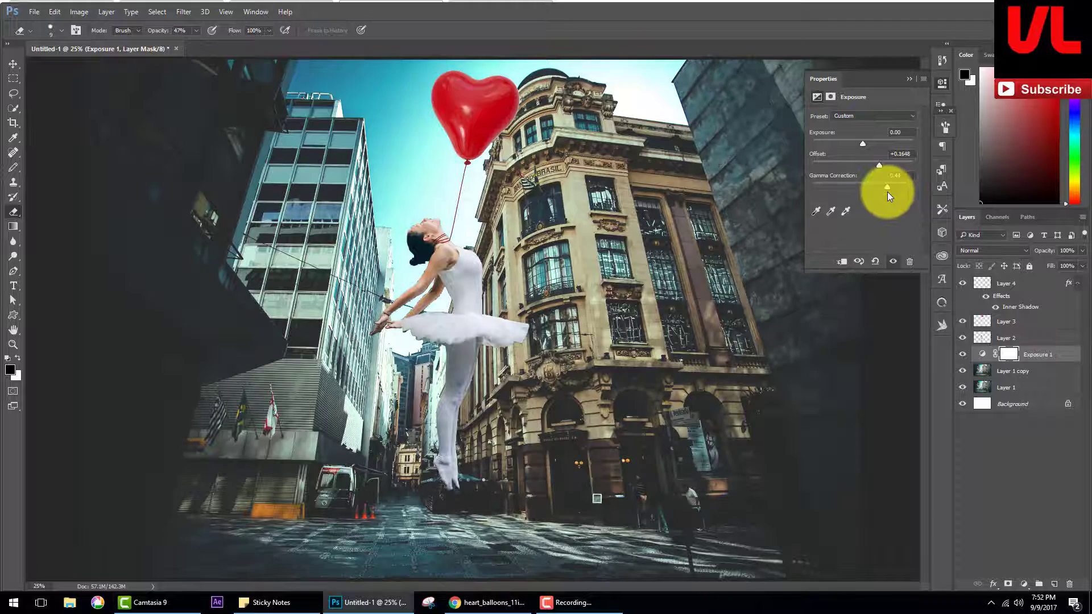
left_click_drag(861, 142, 861, 145)
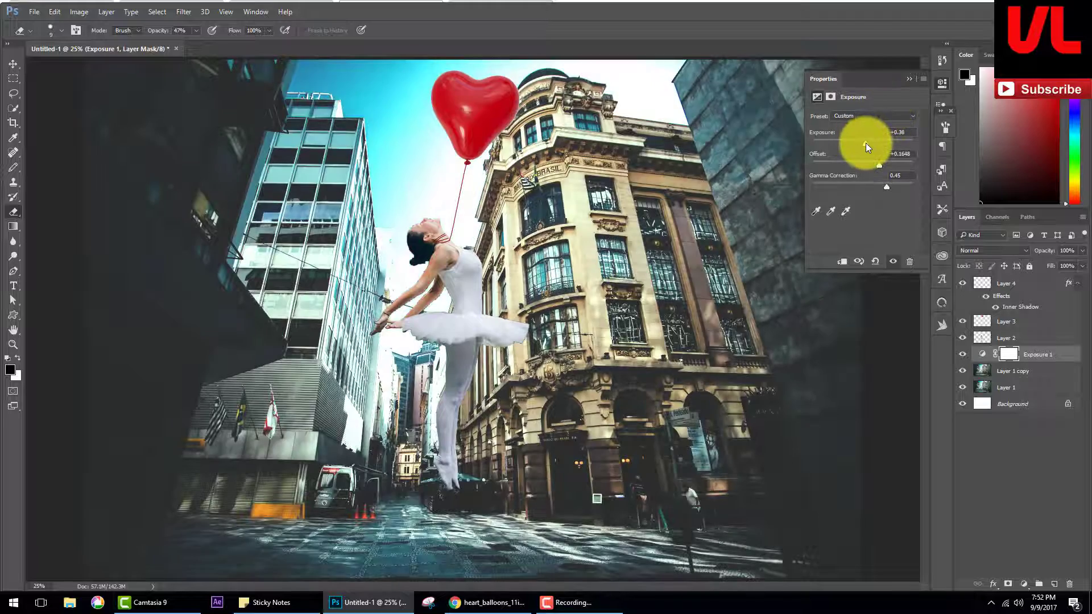
left_click(942, 83)
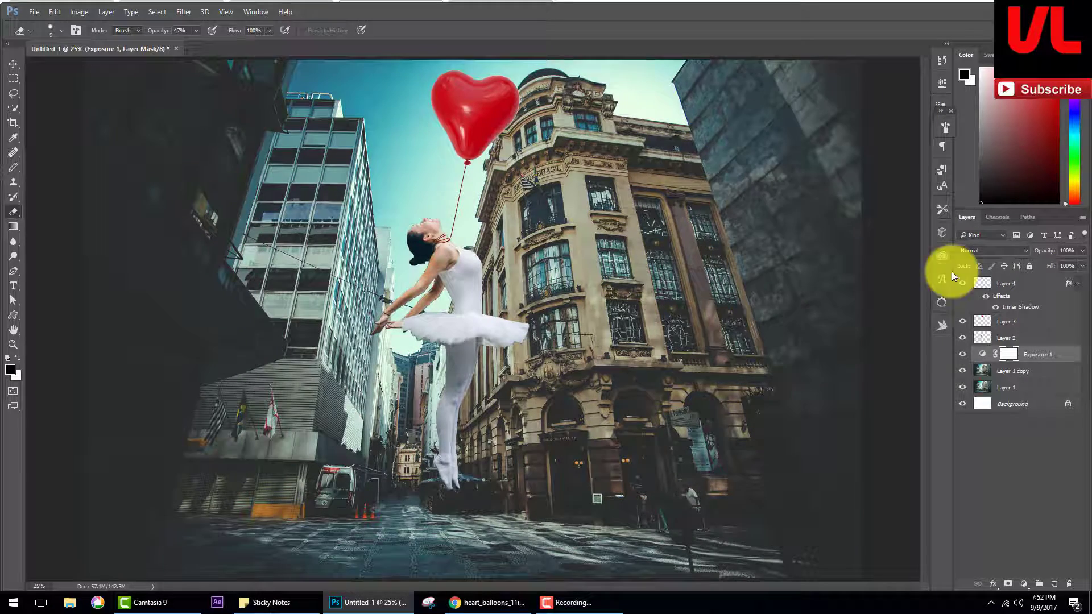
left_click(963, 354)
left_click_drag(1042, 256, 1012, 259)
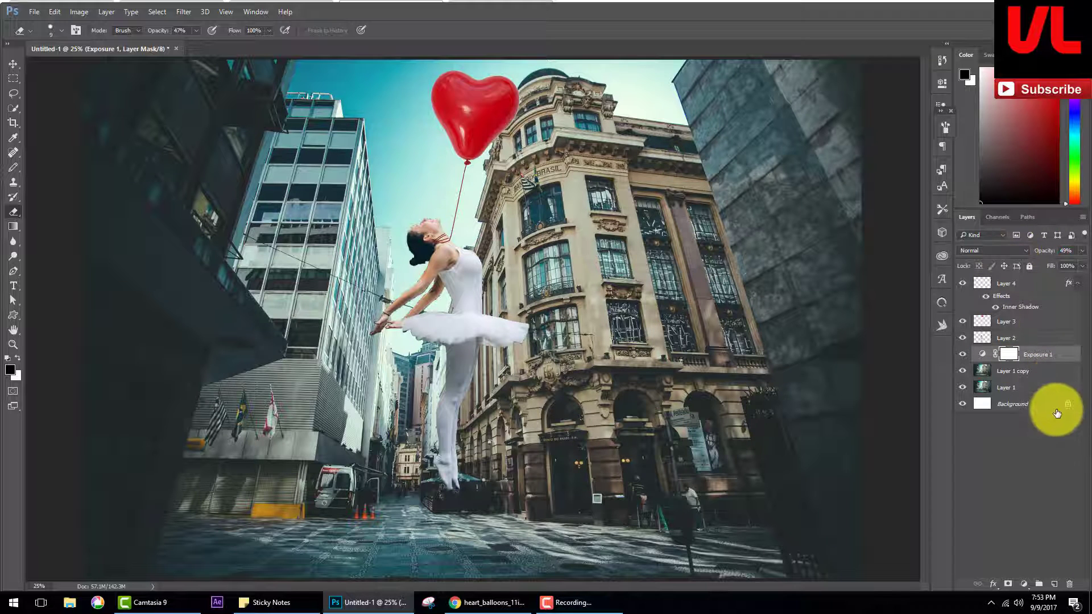
Merge Layer 1 copy, Exposure 1 and Layer 1 into a single layer.
left_click(983, 376)
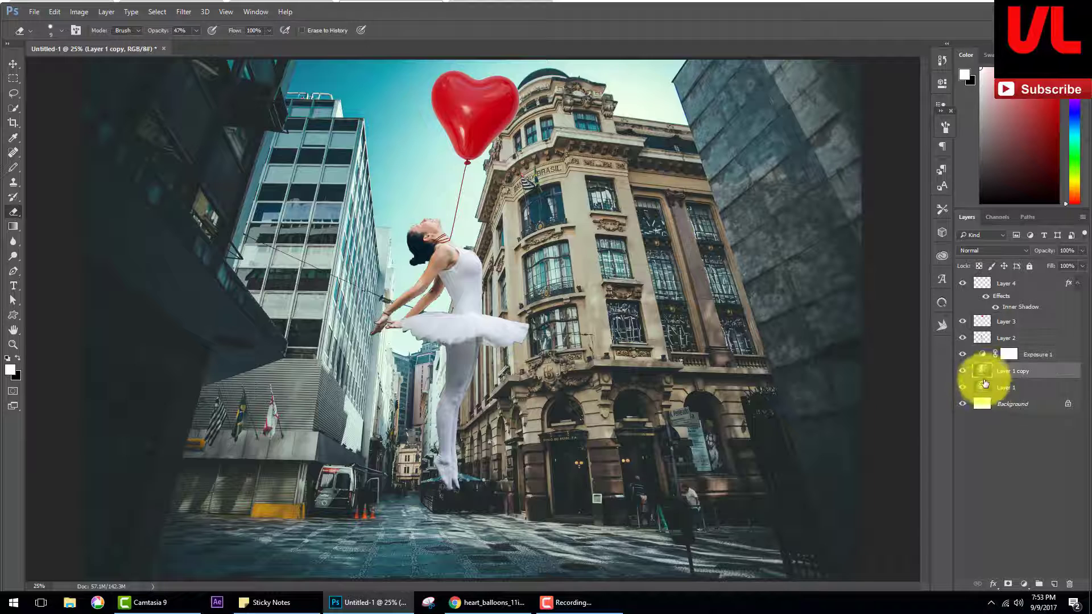
left_click(987, 389, "shift")
left_click(981, 357, "shift")
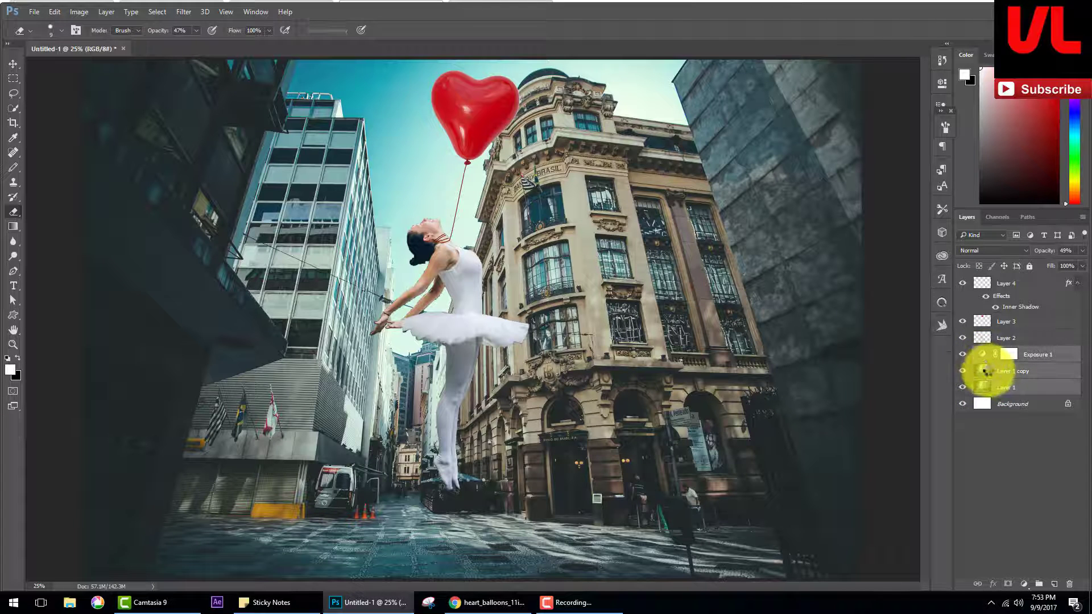
key("ctrl+e")
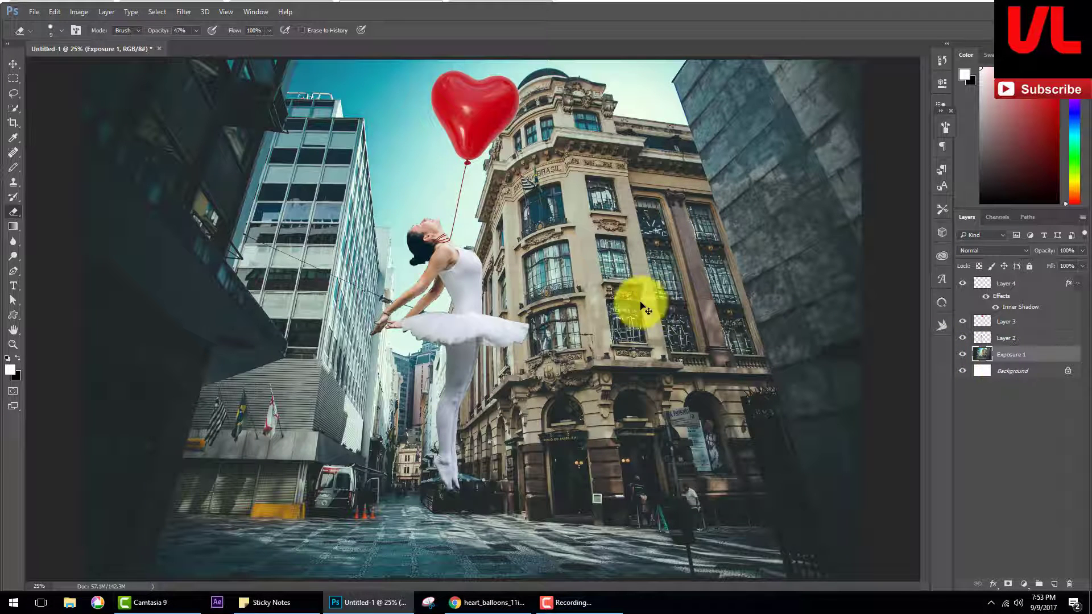
Apply a Field Blur from the Blur Gallery to the street copy layer.
left_click(187, 10)
mouse_move(200, 148)
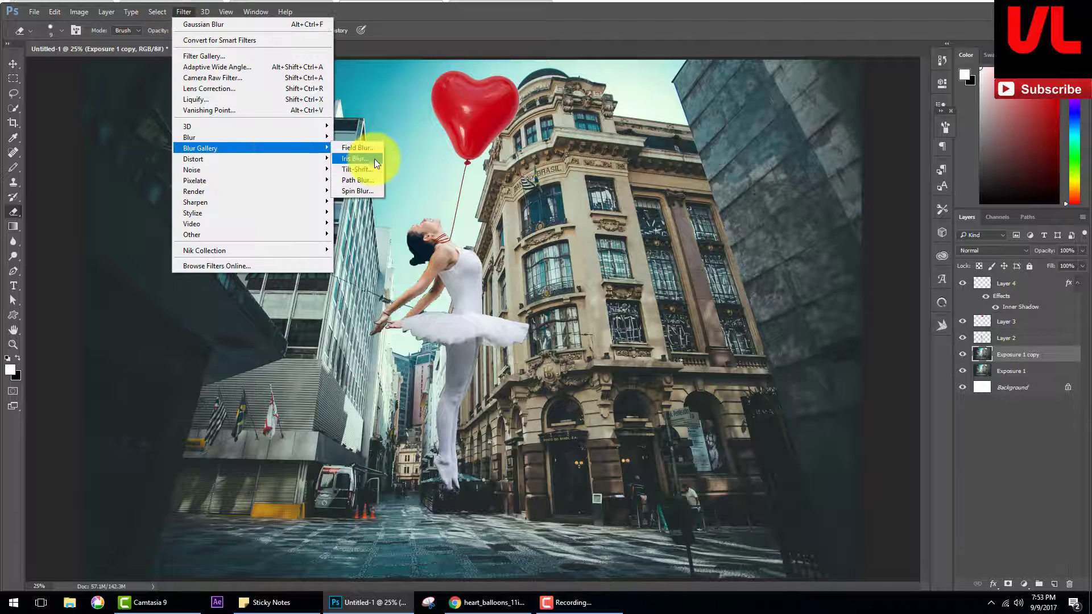
left_click(370, 149)
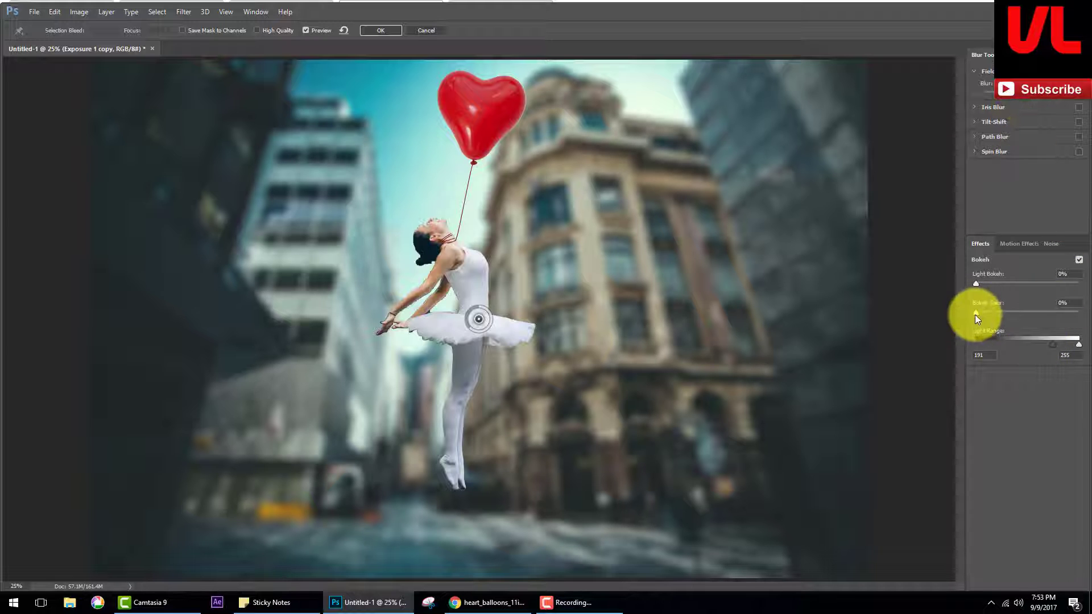
left_click(387, 30)
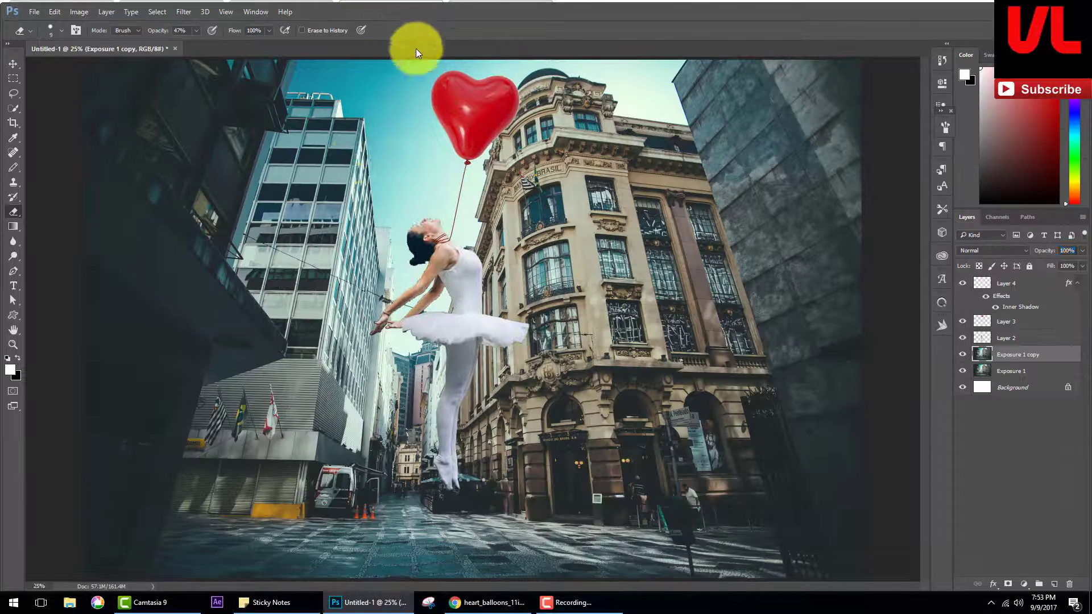
left_click(320, 149)
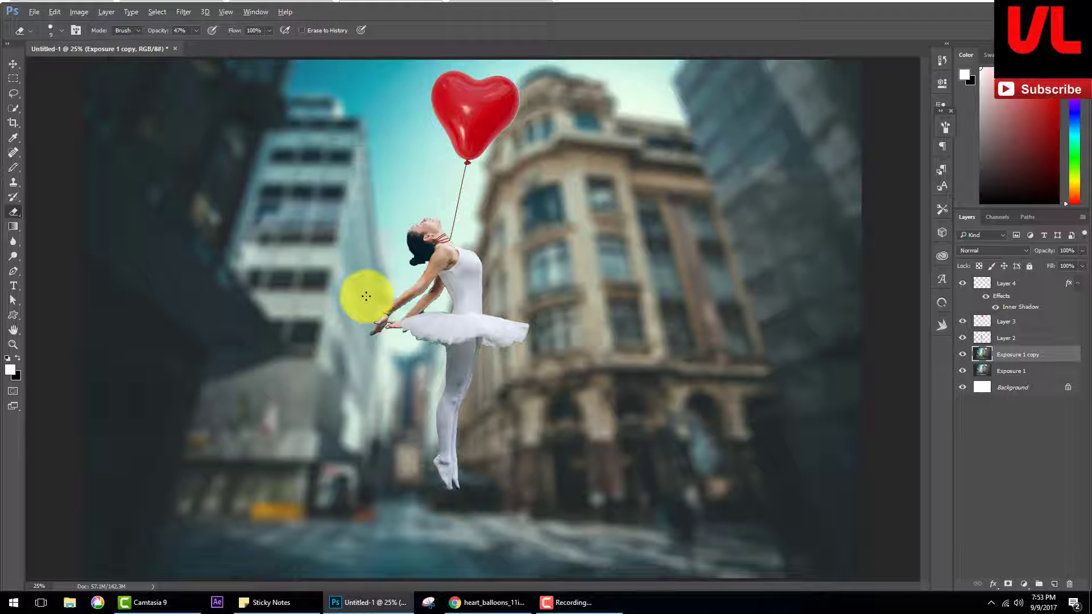
Check the File Info and Image Size dialogs, closing both without changes.
key("ctrl+alt+shift+i")
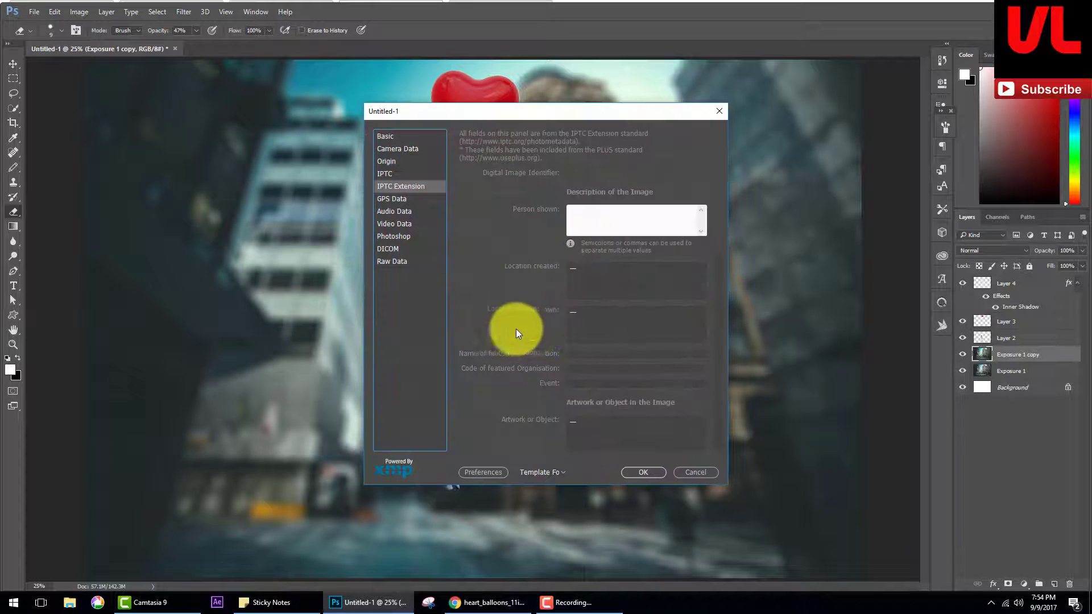
left_click(663, 473)
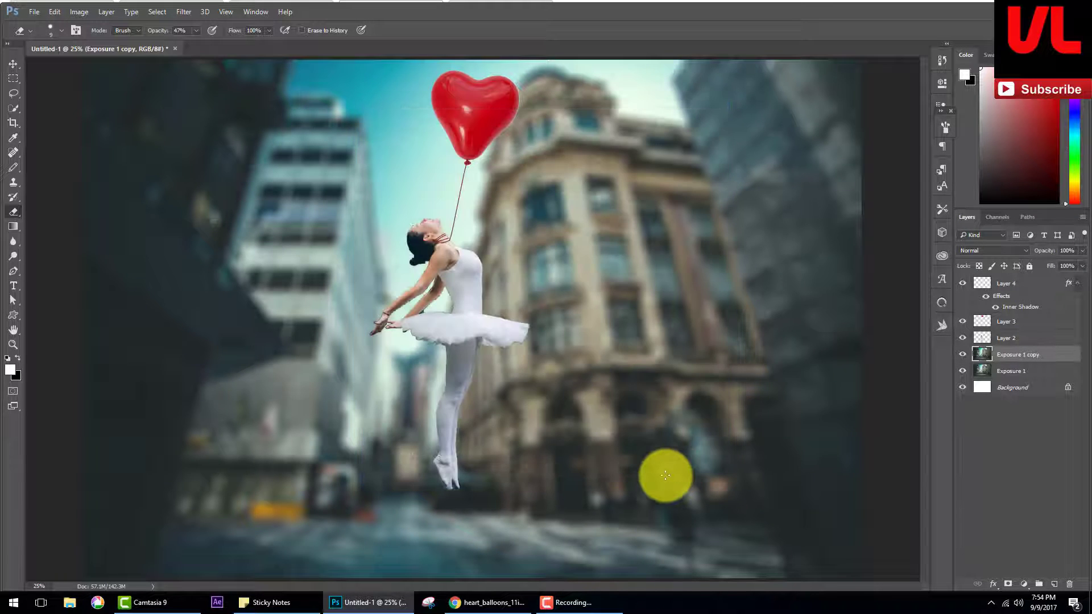
key("ctrl+alt+i")
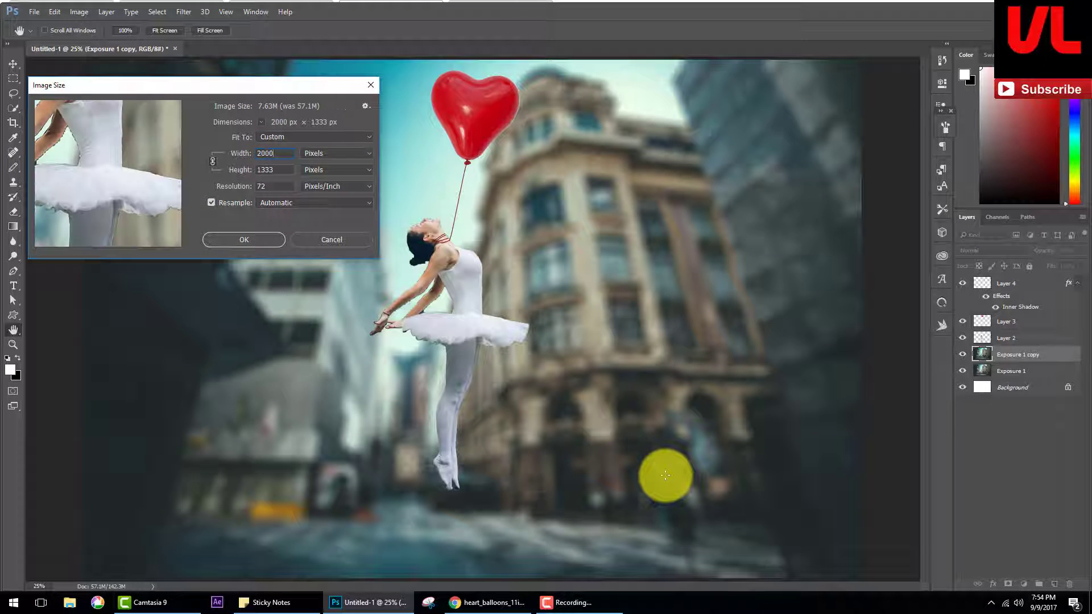
key("Escape")
key("e")
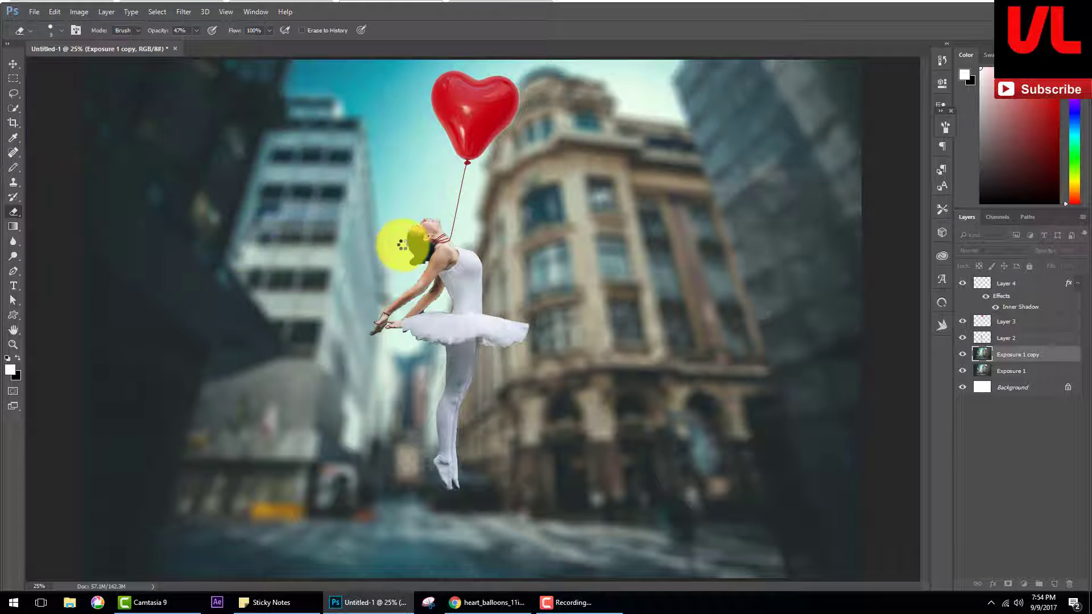
scroll(404, 243, "up", 3)
Add a layer mask and paint black with a large soft brush around the ballerina's feet and legs.
left_click(1008, 584)
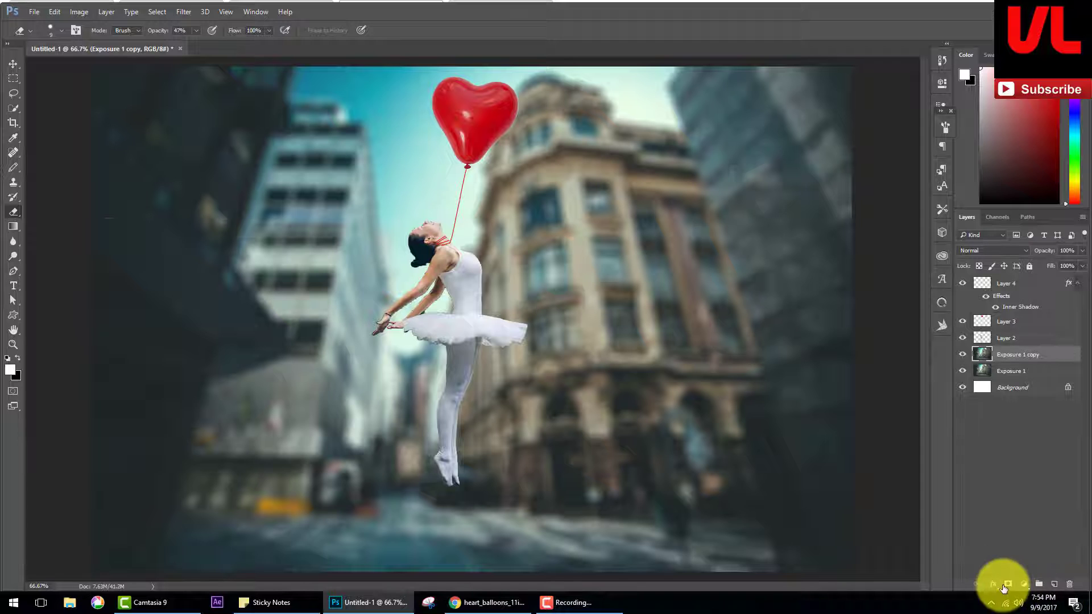
key("b")
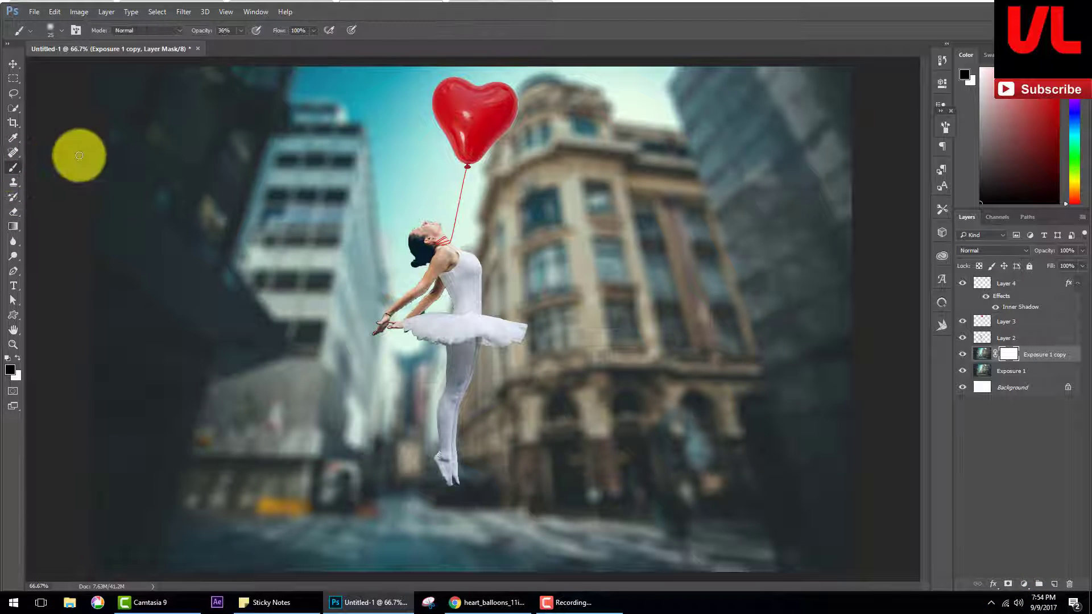
right_click(334, 138)
left_click(415, 86)
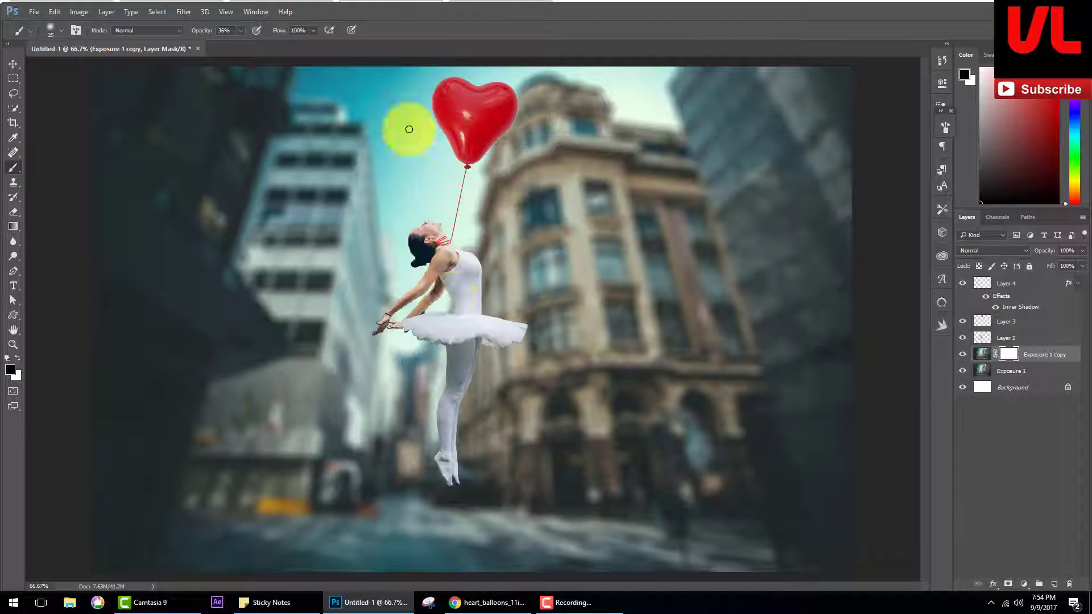
key("bracketright")
key("bracketright")
key("bracketright")
key("bracketright")
key("bracketright")
key("bracketright")
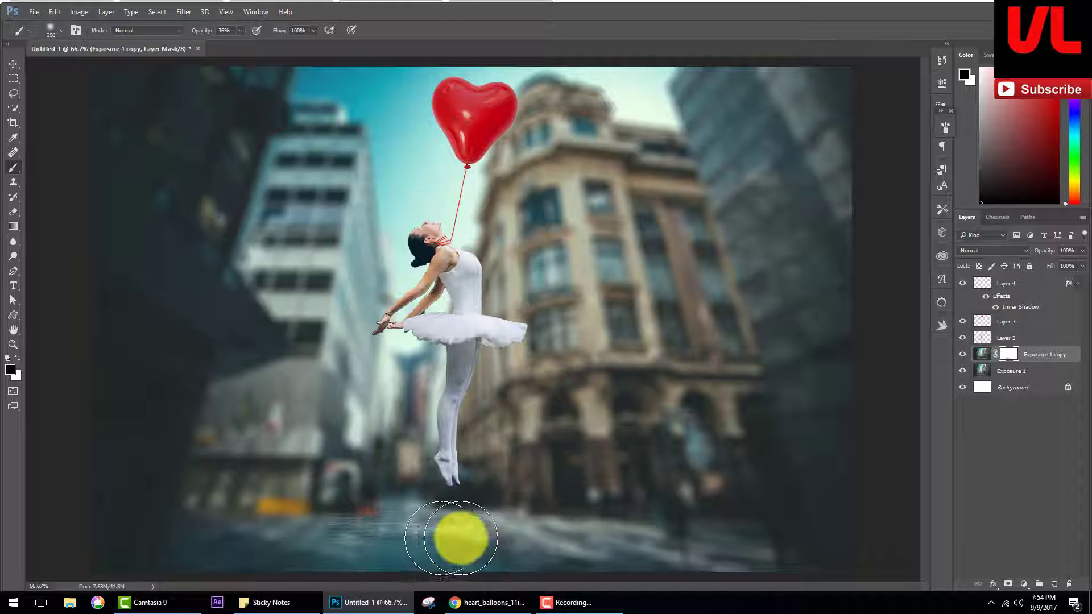
left_click_drag(459, 532, 542, 532)
mouse_move(379, 528)
left_mouse_down()
mouse_move(483, 468)
mouse_move(485, 391)
mouse_move(475, 407)
mouse_move(464, 392)
mouse_move(438, 260)
mouse_move(438, 402)
mouse_move(453, 460)
mouse_move(488, 432)
mouse_move(402, 297)
mouse_move(366, 434)
mouse_move(515, 312)
mouse_move(316, 407)
mouse_move(565, 317)
mouse_move(391, 439)
mouse_move(441, 373)
mouse_move(434, 385)
mouse_move(426, 370)
mouse_move(422, 382)
mouse_move(412, 373)
mouse_move(415, 341)
mouse_move(415, 443)
mouse_move(431, 426)
mouse_move(407, 349)
mouse_move(408, 419)
mouse_move(439, 317)
mouse_move(434, 370)
left_mouse_up()
key("x")
key("bracketleft")
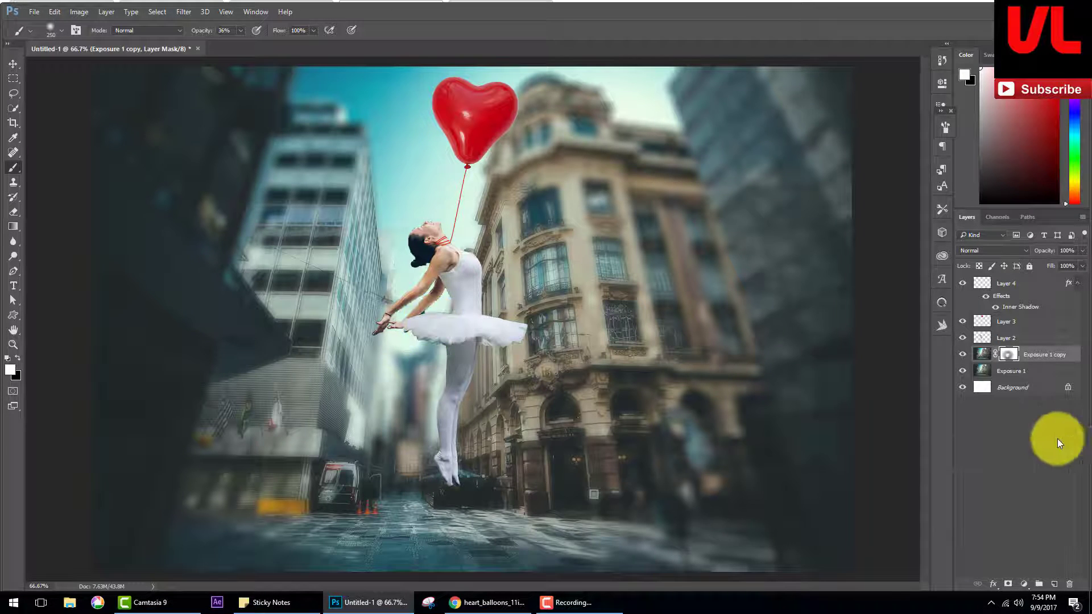
Select the Layer 2 ballerina, refine it in Select and Mask, duplicate it and fill the copy black.
left_click(988, 339)
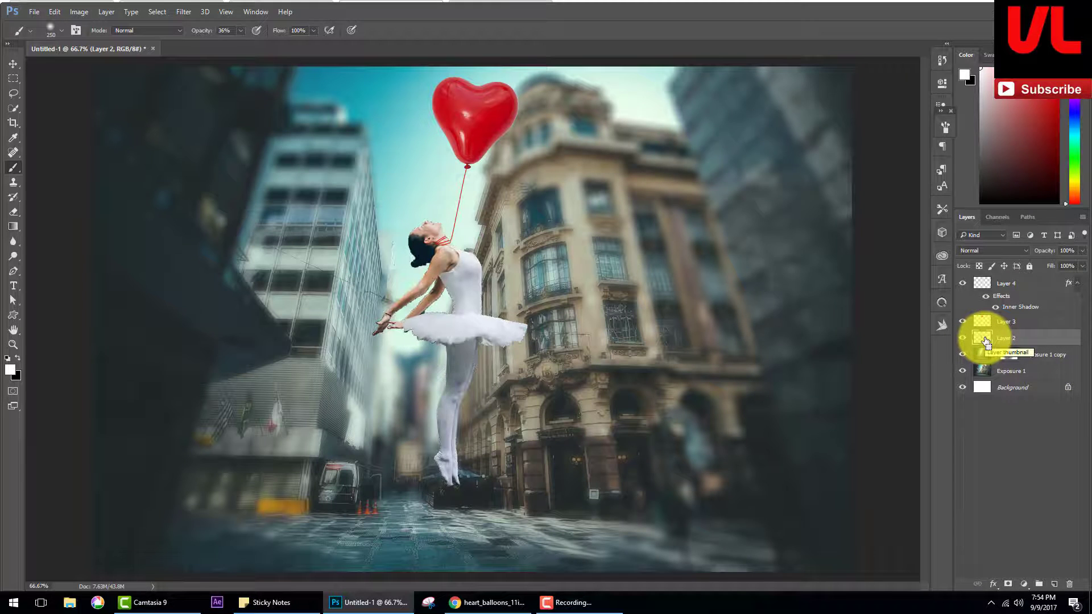
left_click(983, 338, "ctrl")
left_click(184, 12)
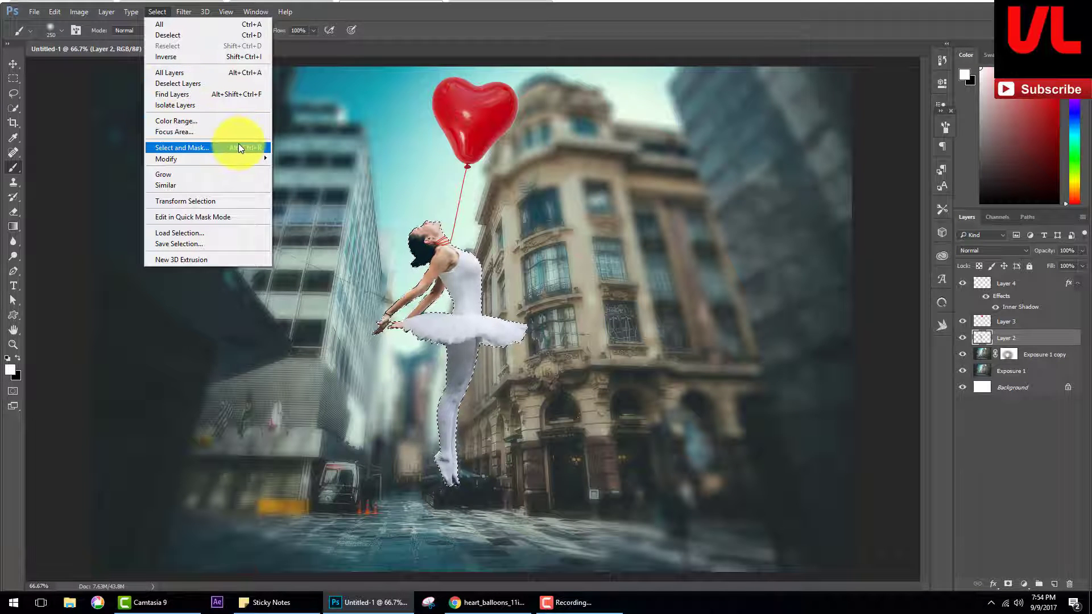
left_click(238, 145)
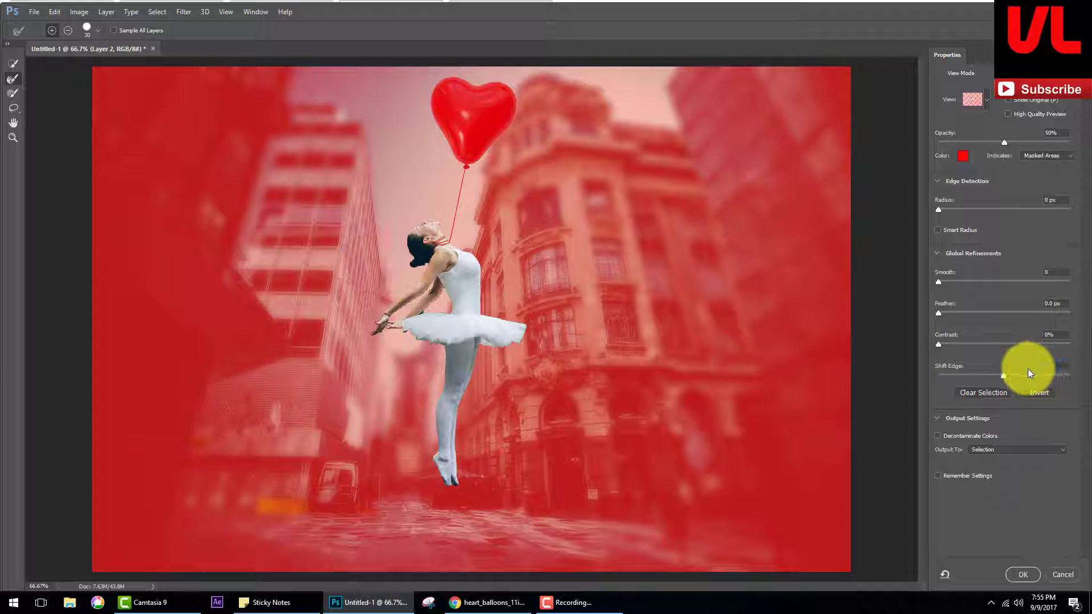
left_click(1023, 573)
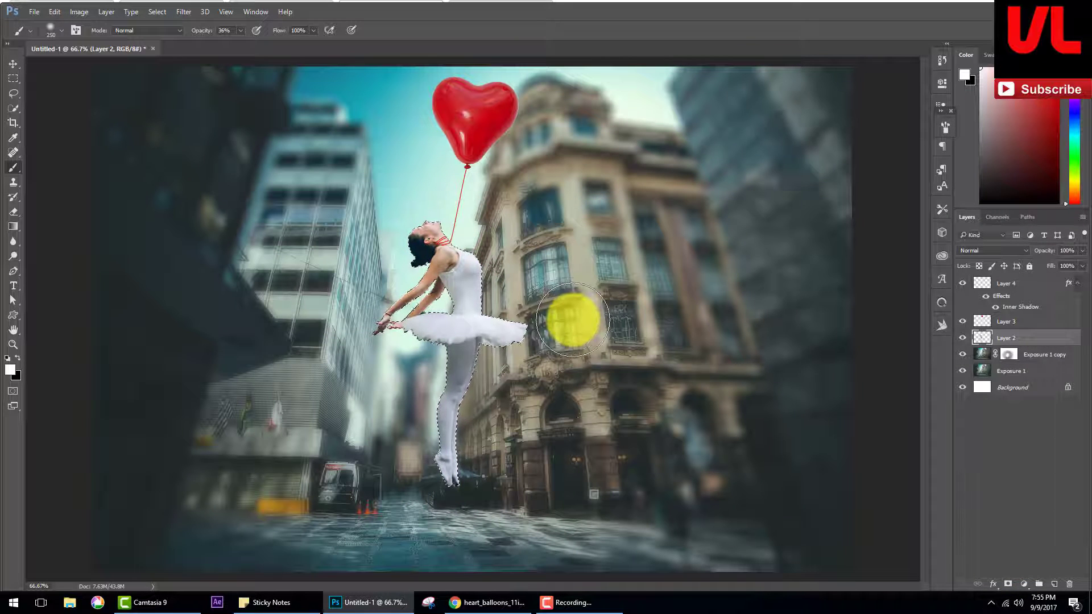
key("ctrl+shift+i")
key("ctrl+d")
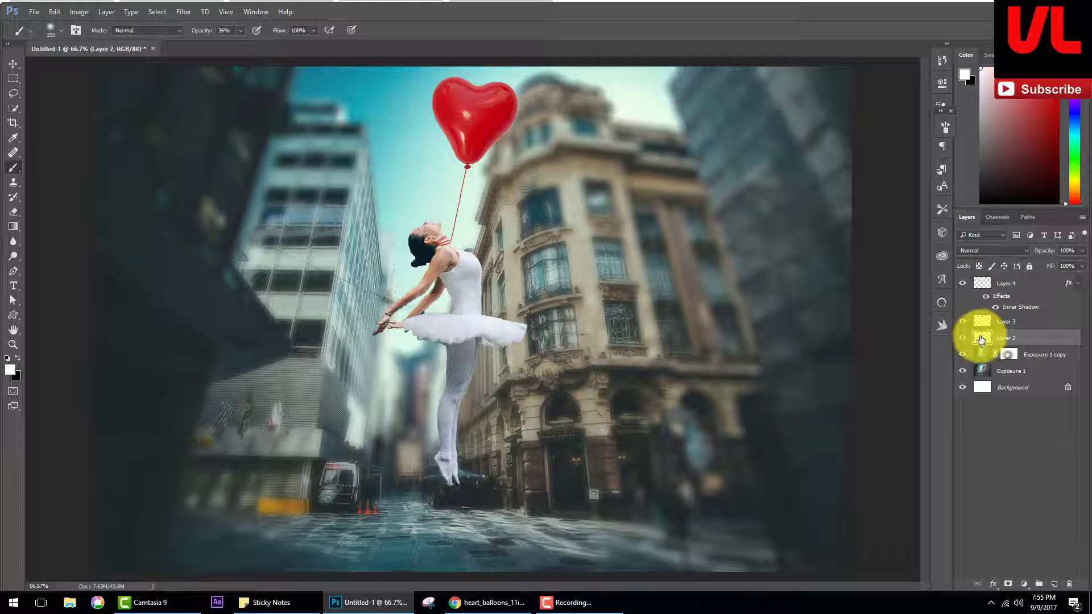
key("ctrl+j")
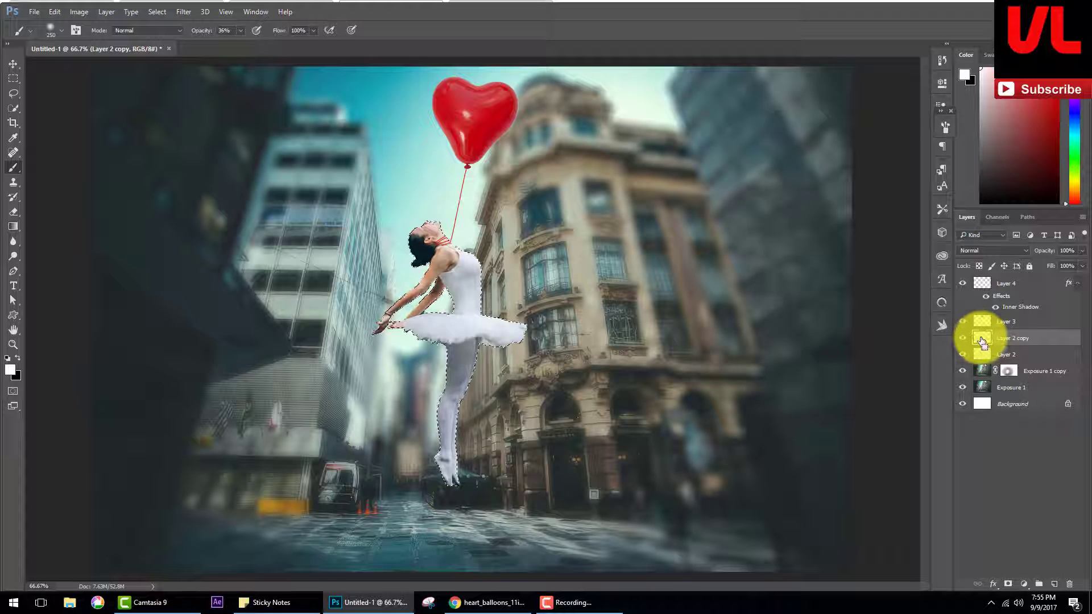
key("ctrl+BackSpace")
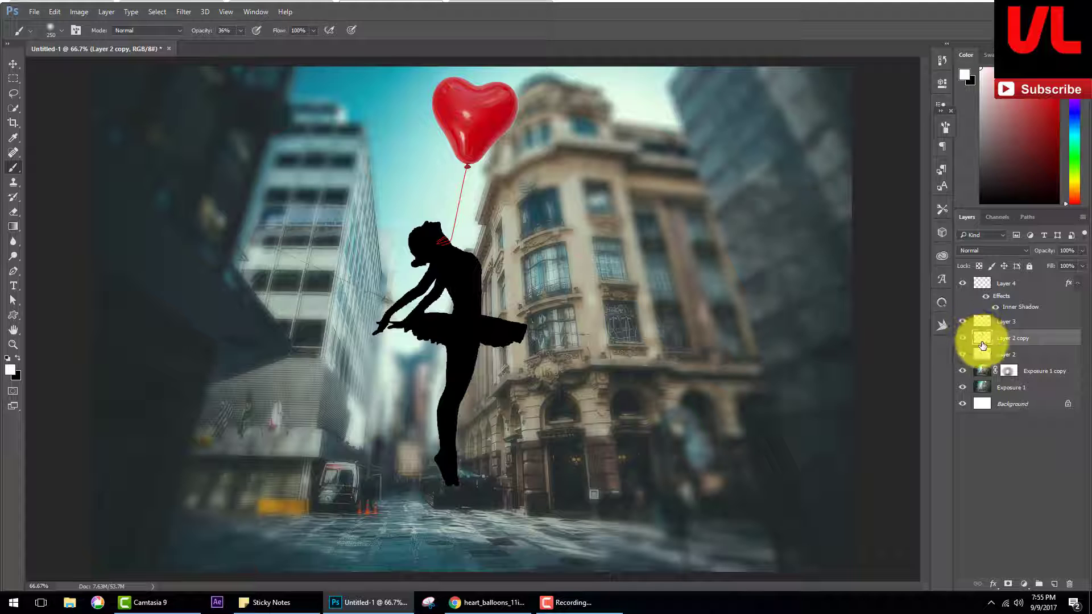
Give the Layer 2 copy silhouette a white Inner Glow of 16 px.
double_click(983, 345)
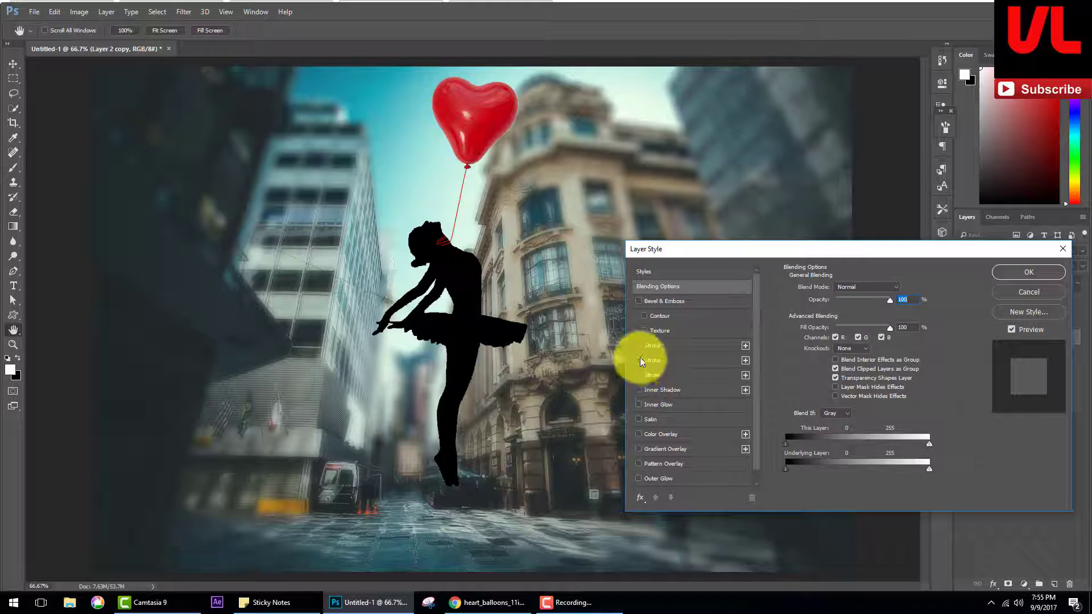
left_click(659, 404)
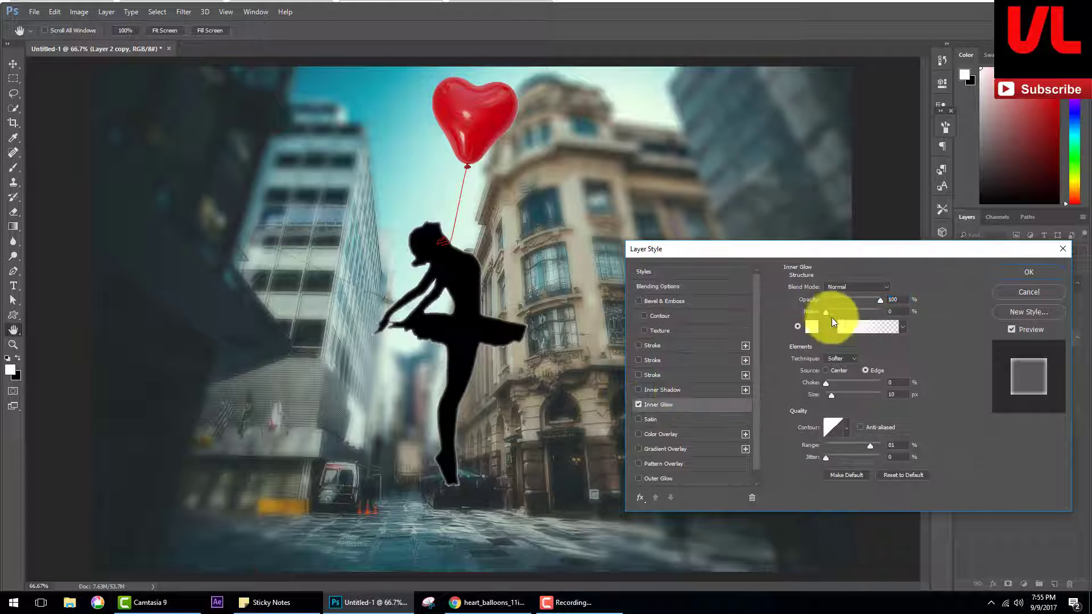
left_click_drag(833, 394, 833, 397)
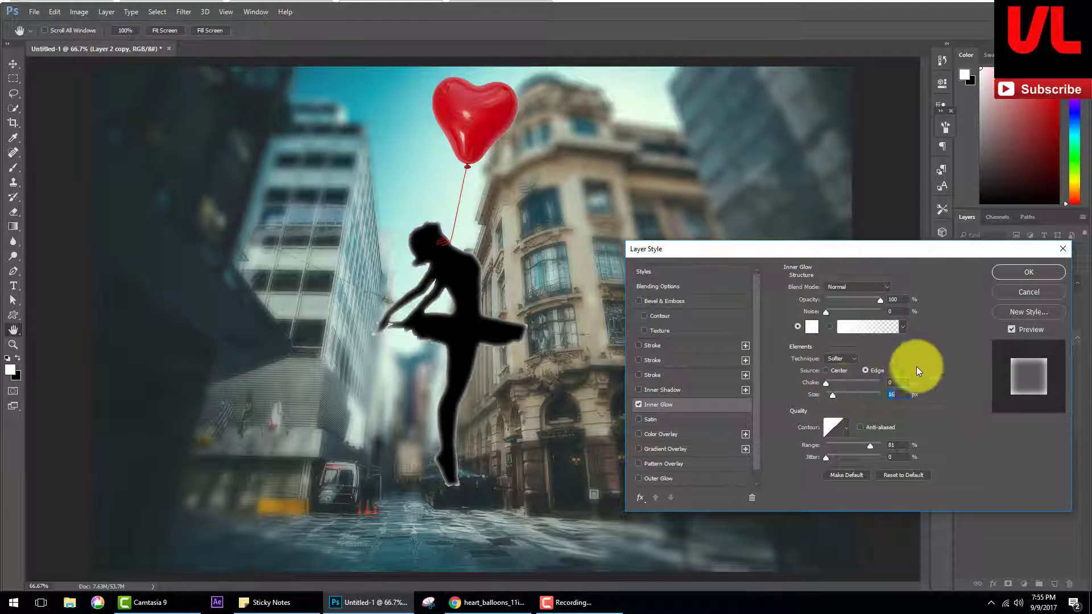
left_click(1029, 275)
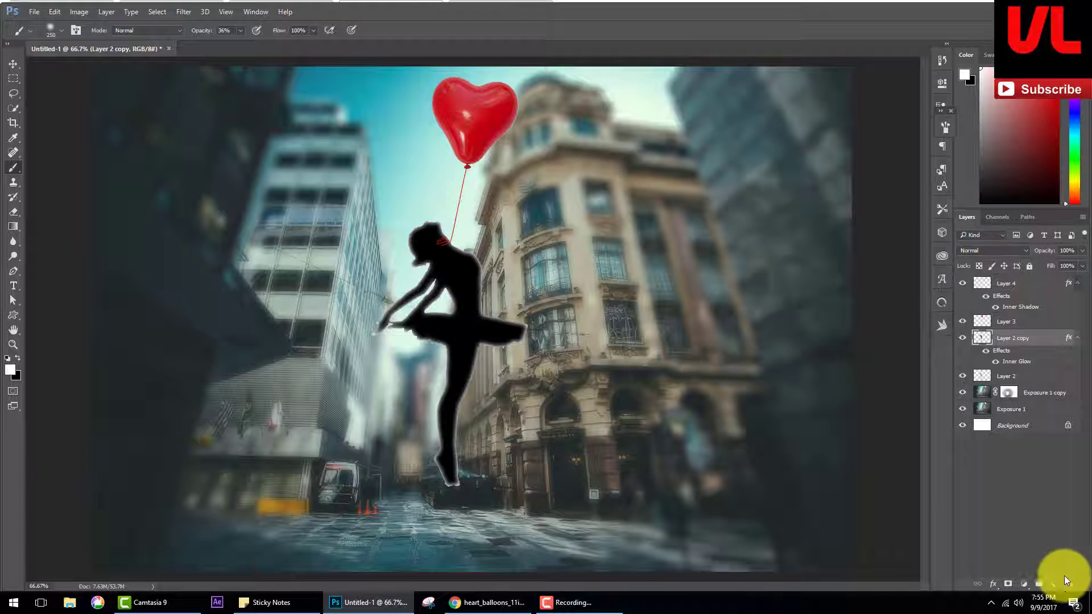
Create Layer 5 and set its blend mode to Color Dodge.
left_click(1062, 584)
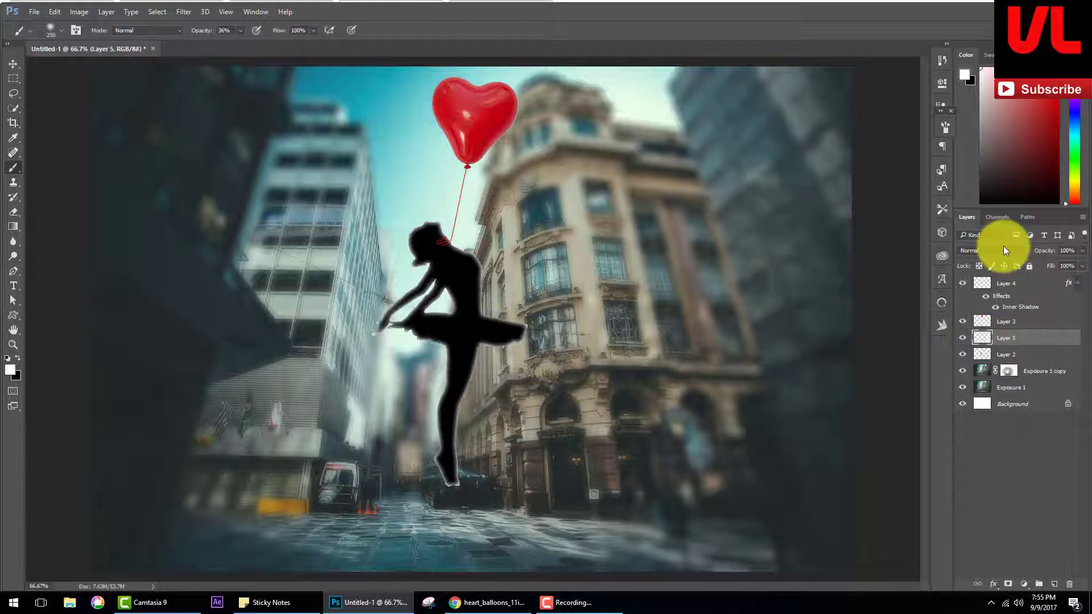
left_click(1002, 250)
left_click(991, 335)
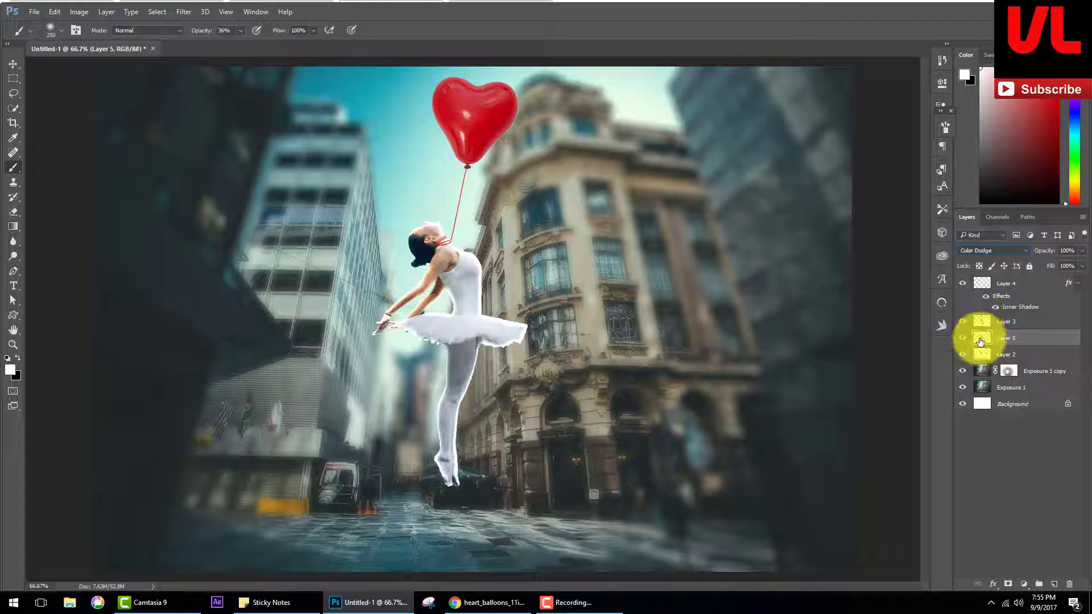
double_click(974, 336)
left_click(995, 272)
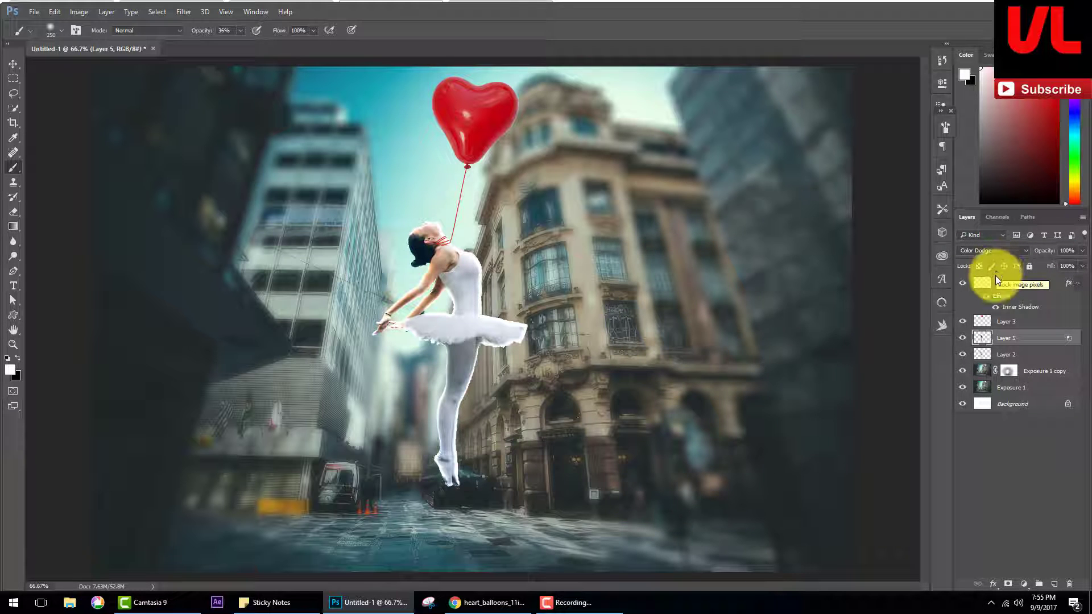
Mask Layer 5 and paint black at 22% opacity over the dancer's head and leg.
left_click(1008, 585)
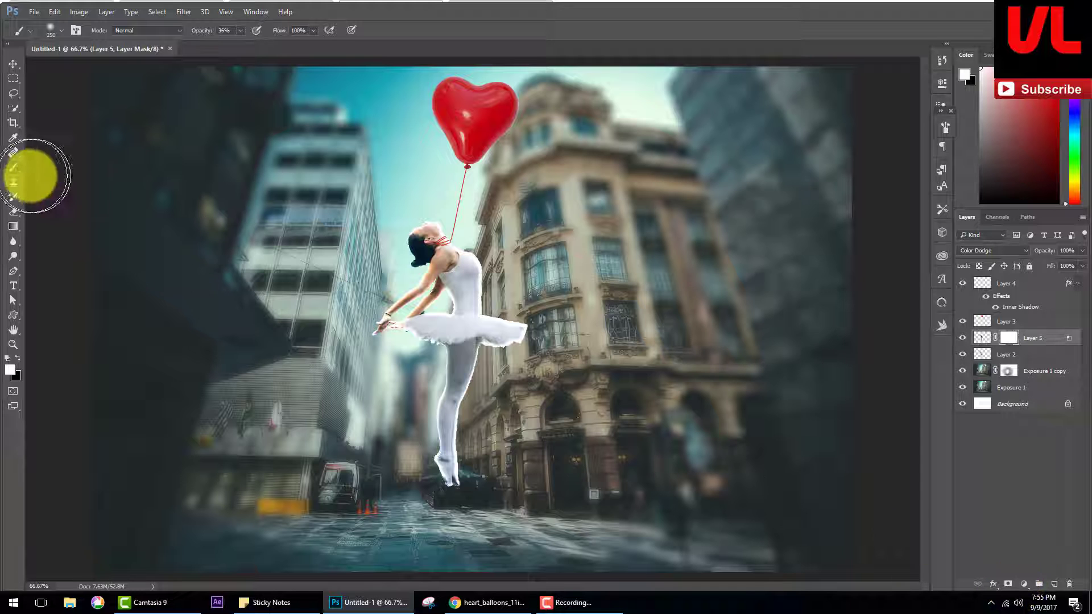
left_click(18, 357)
key("bracketleft")
key("bracketleft")
key("bracketleft")
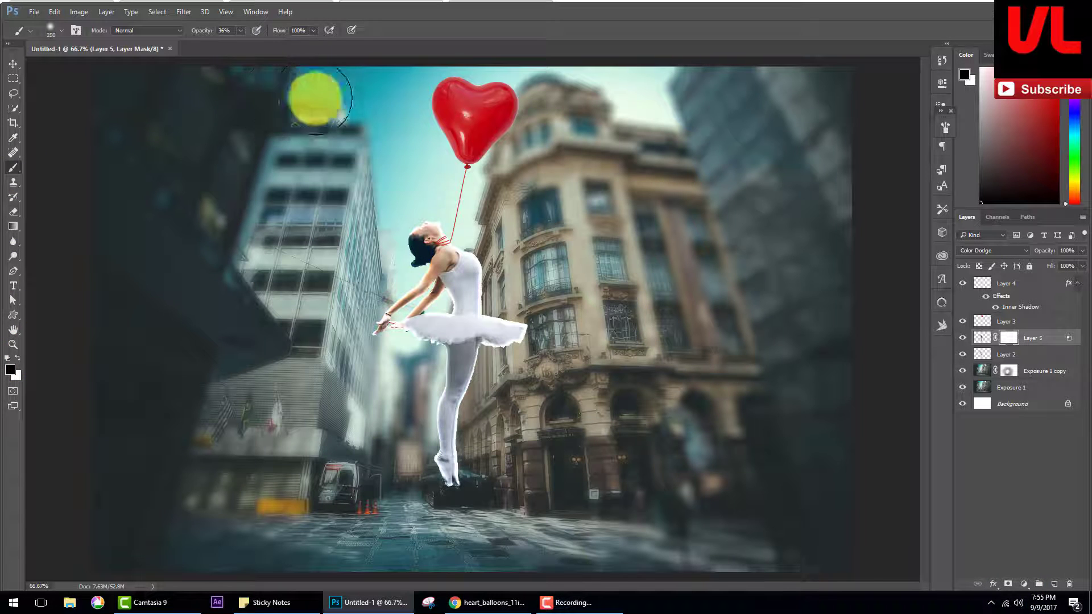
left_click_drag(207, 30, 200, 30)
key("bracketleft")
key("bracketleft")
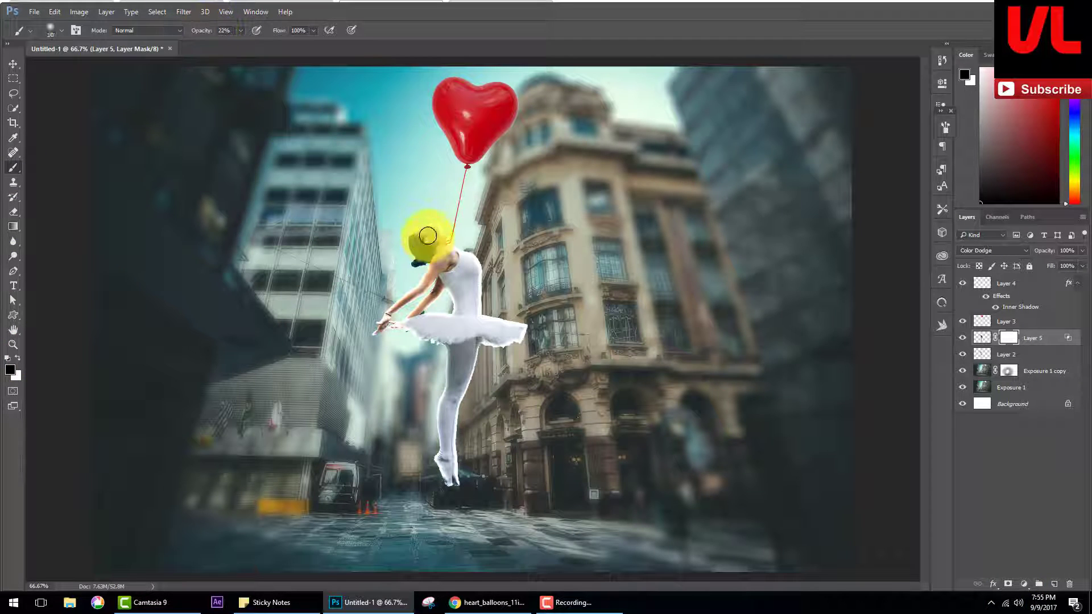
left_click_drag(446, 244, 464, 255)
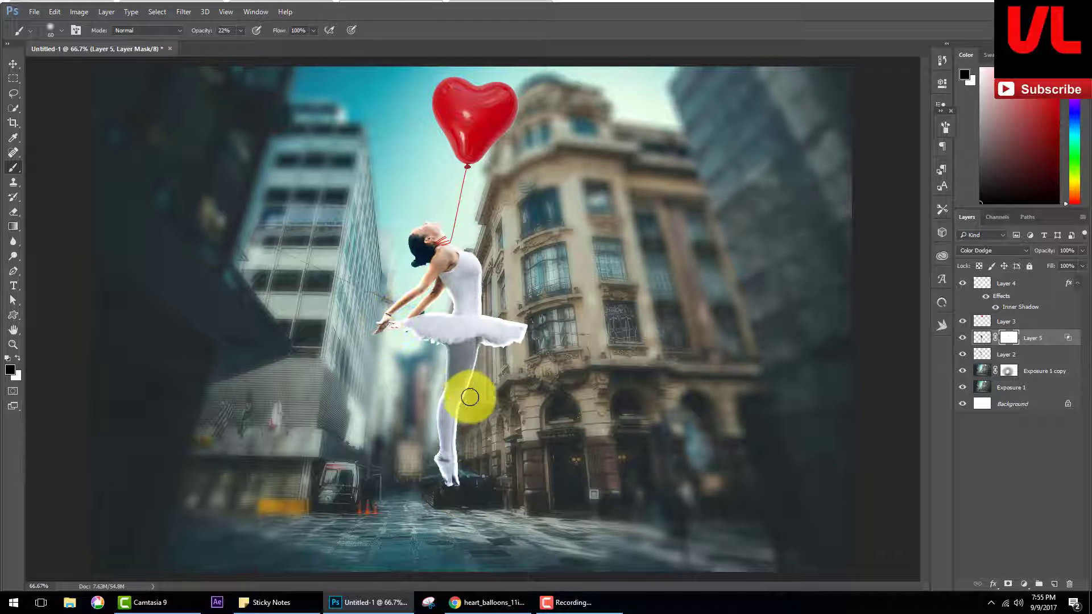
key("bracketleft")
key("bracketleft")
mouse_move(438, 471)
left_mouse_down()
mouse_move(480, 329)
mouse_move(453, 405)
mouse_move(488, 349)
mouse_move(529, 341)
mouse_move(399, 339)
mouse_move(417, 341)
left_mouse_up()
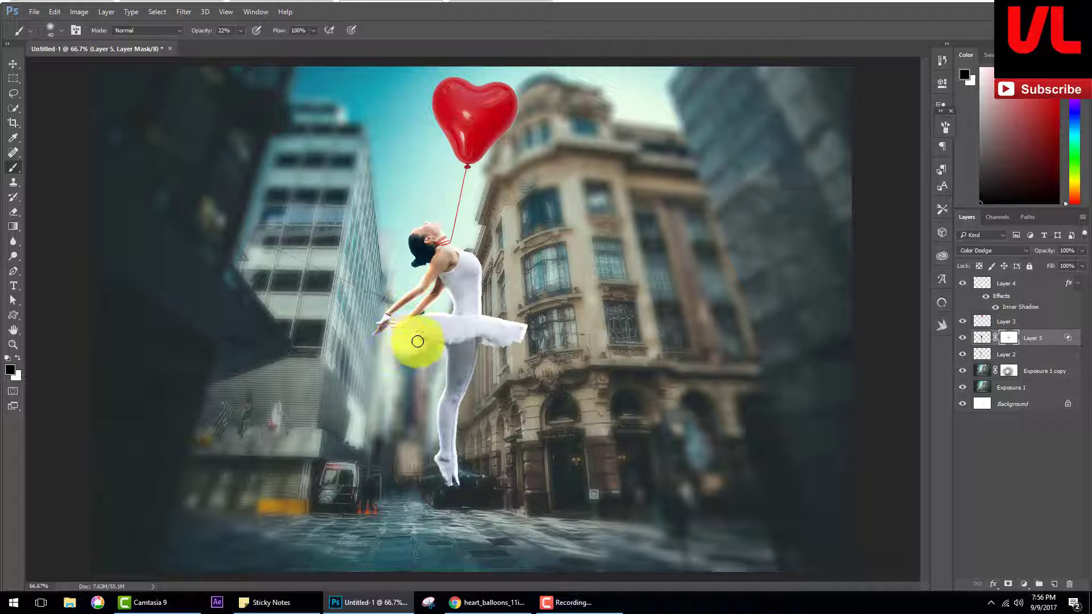
Select the Layer 3 heart balloon, toggle its visibility and confirm a transform.
left_click(986, 320)
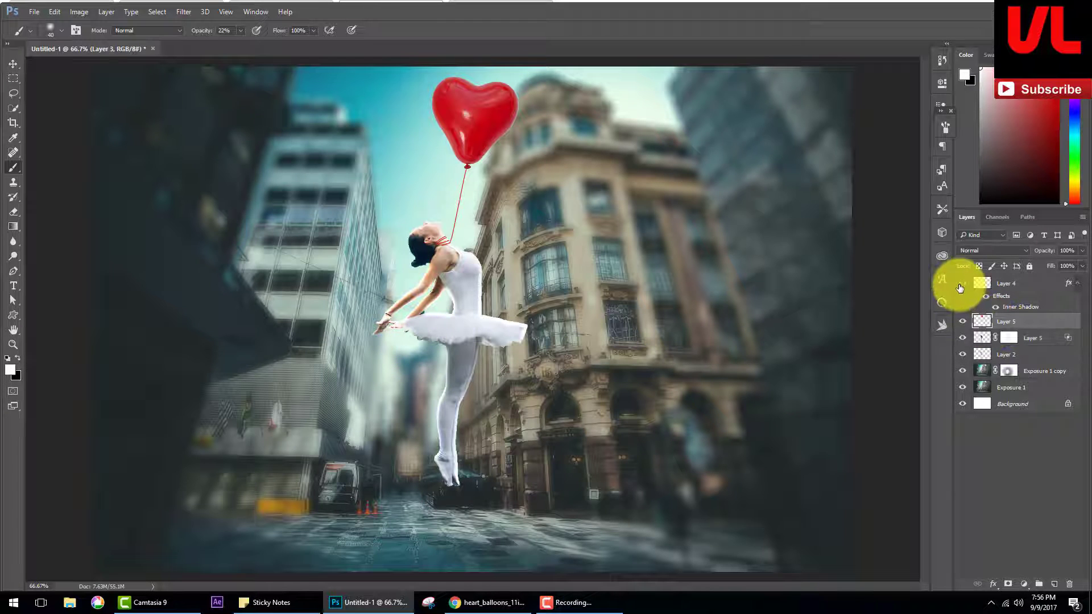
left_click(962, 284)
left_click(962, 322)
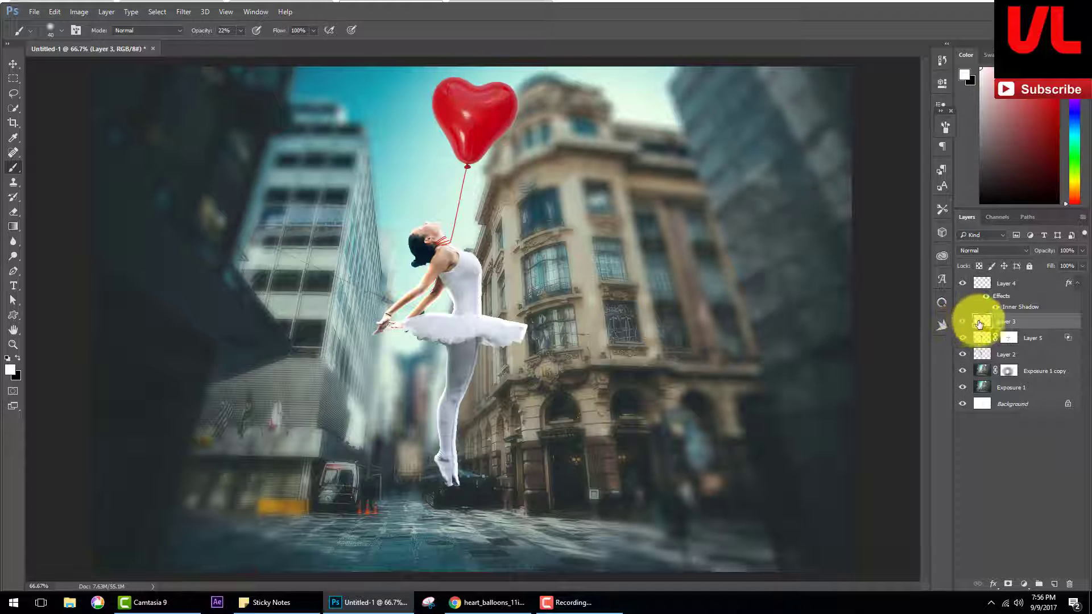
key("ctrl+t")
key("Return")
key("b")
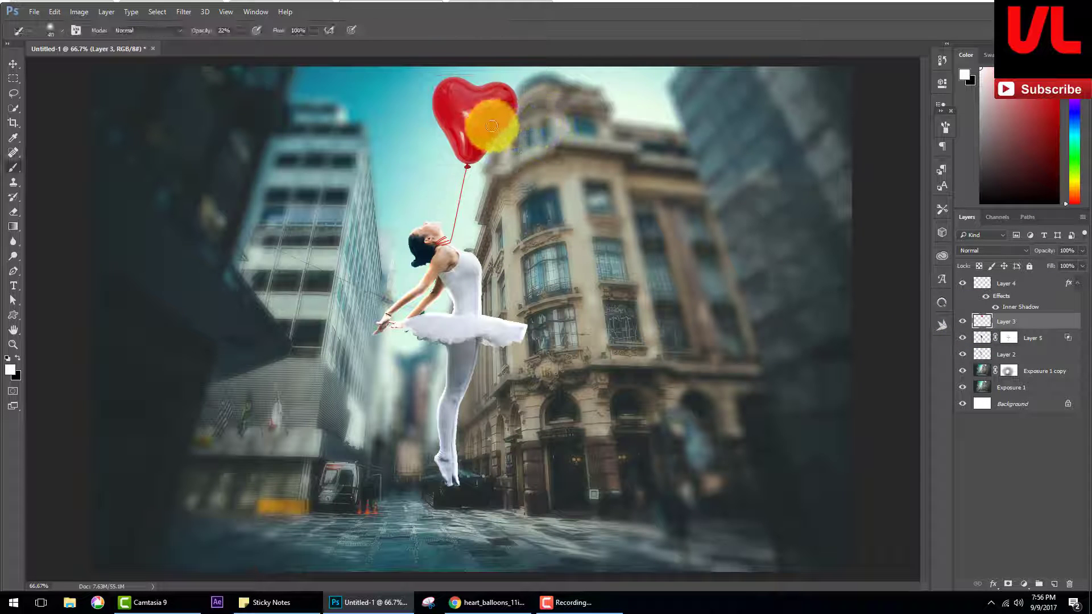
Duplicate the heart, scale it to 63%, tilt and flip it vertically beside the original.
key("v")
left_click_drag(459, 131, 432, 131)
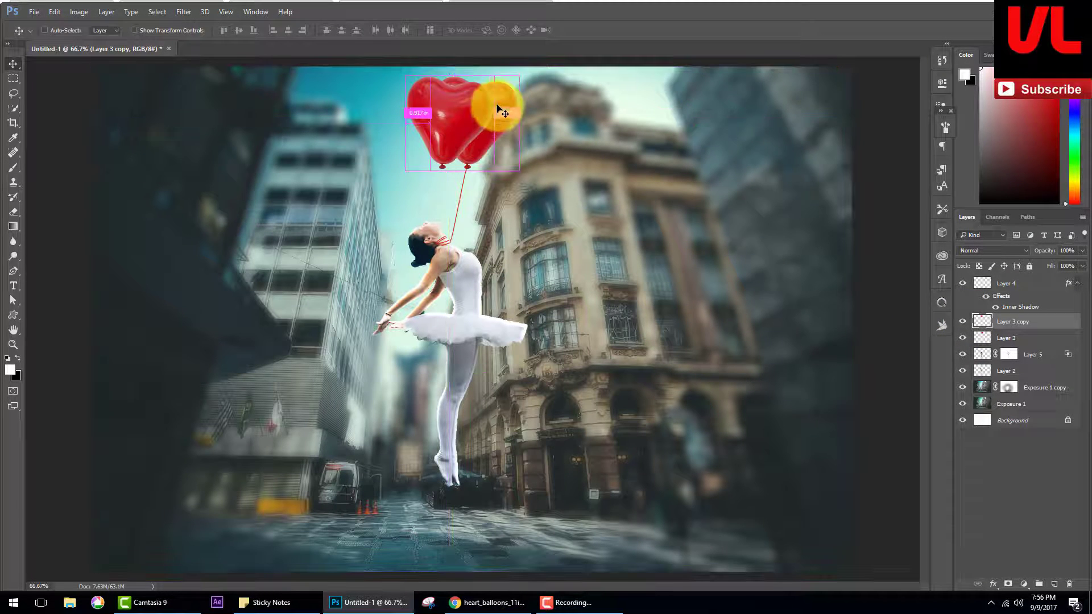
key("ctrl+t")
left_click_drag(494, 75, 483, 93)
mouse_move(519, 154)
left_mouse_down()
mouse_move(446, 134)
mouse_move(487, 158)
mouse_move(482, 167)
left_mouse_up()
right_click(450, 138)
left_click(487, 320)
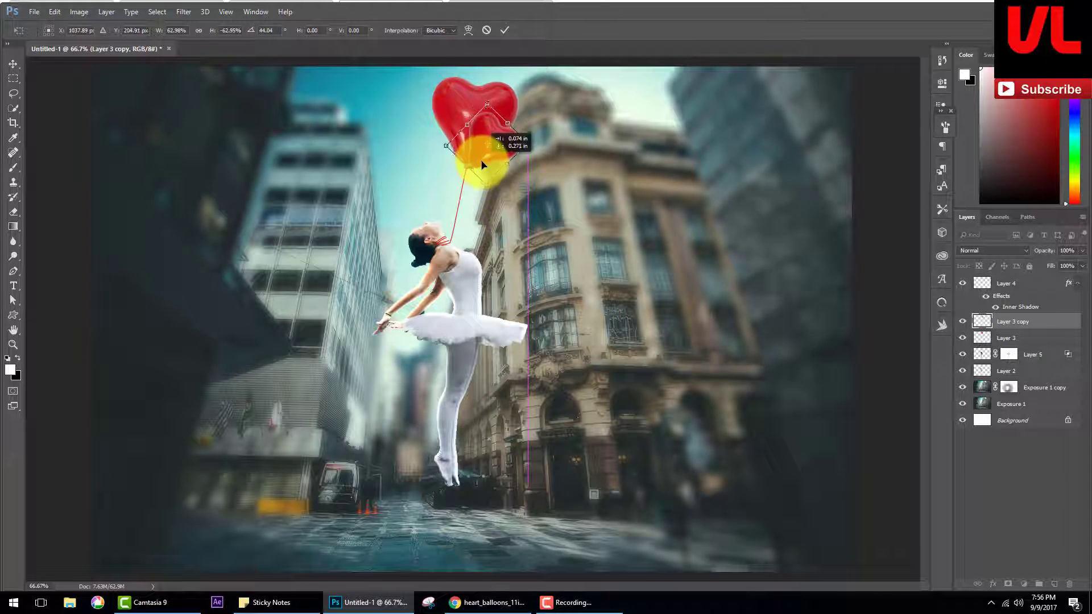
left_click_drag(481, 167, 481, 161)
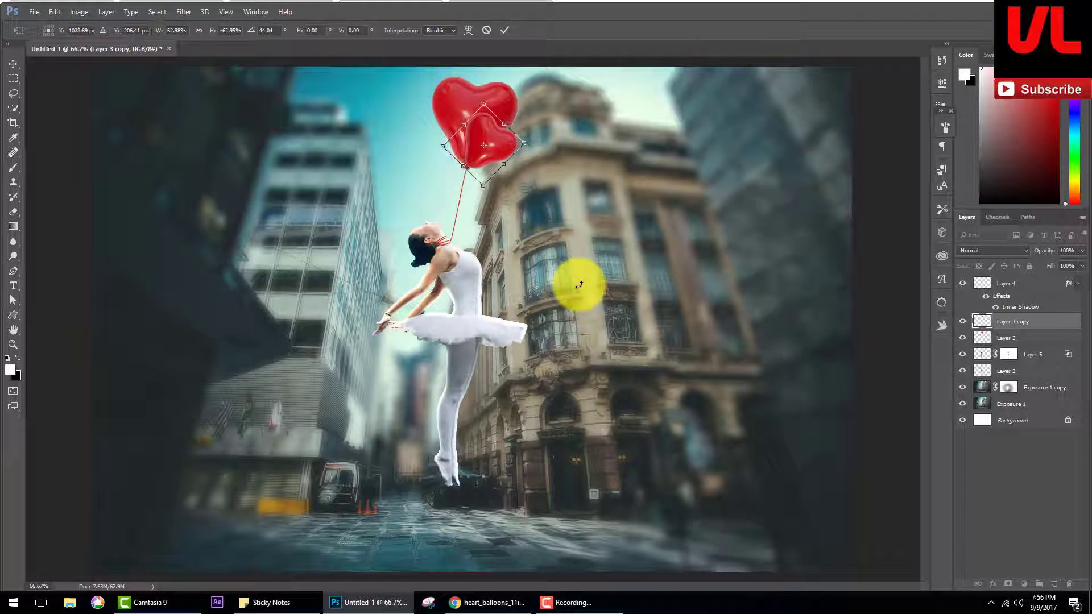
key("Return")
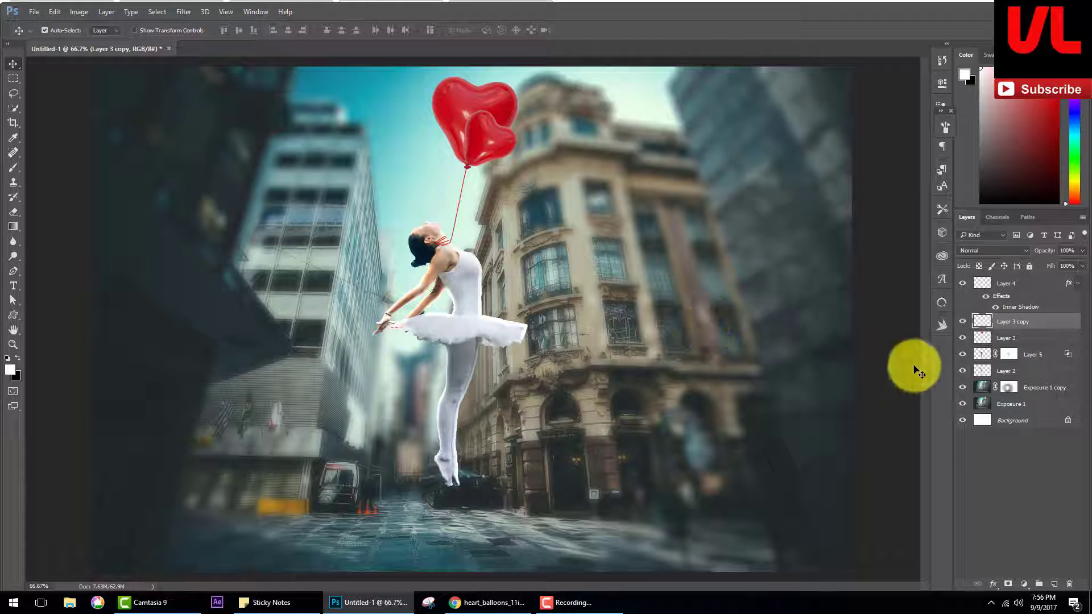
Give Layer 3 copy a drop shadow with an adjusted angle and lower opacity.
double_click(975, 322)
scroll(644, 462, "down", 1)
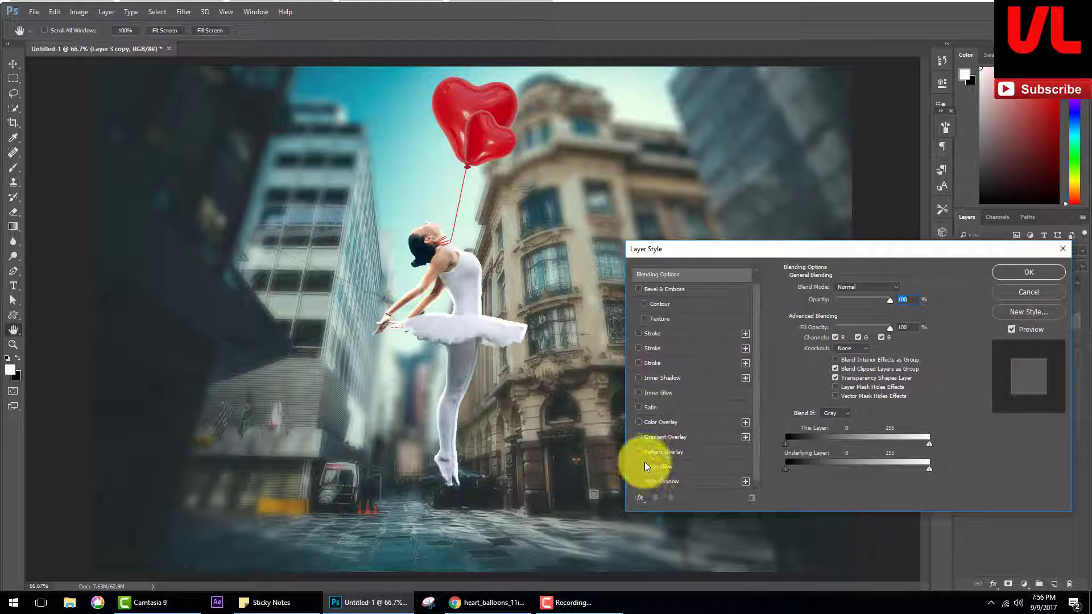
left_click(662, 481)
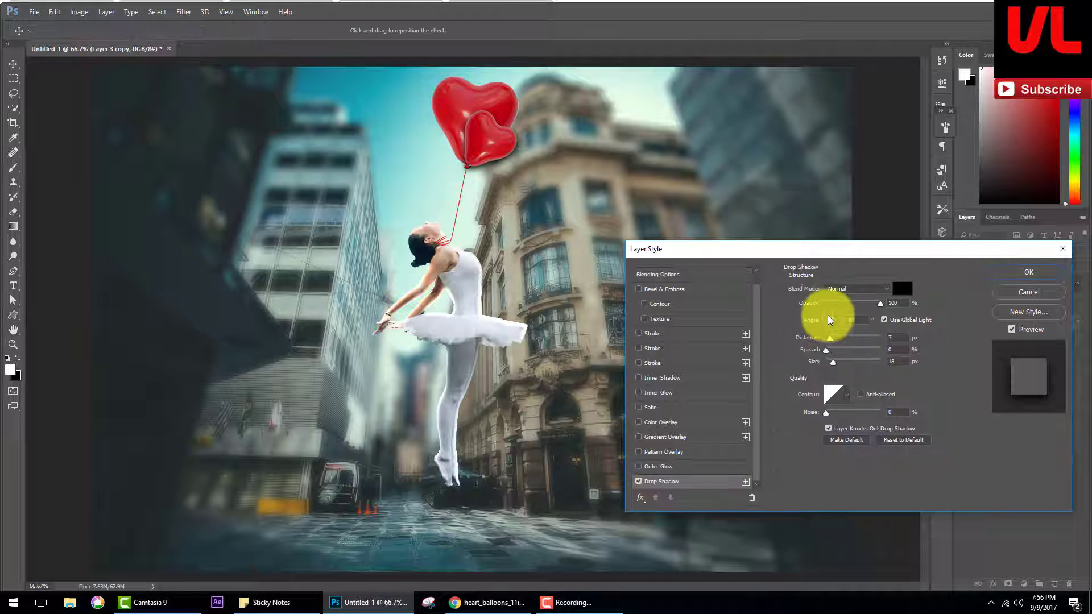
left_click_drag(829, 319, 836, 320)
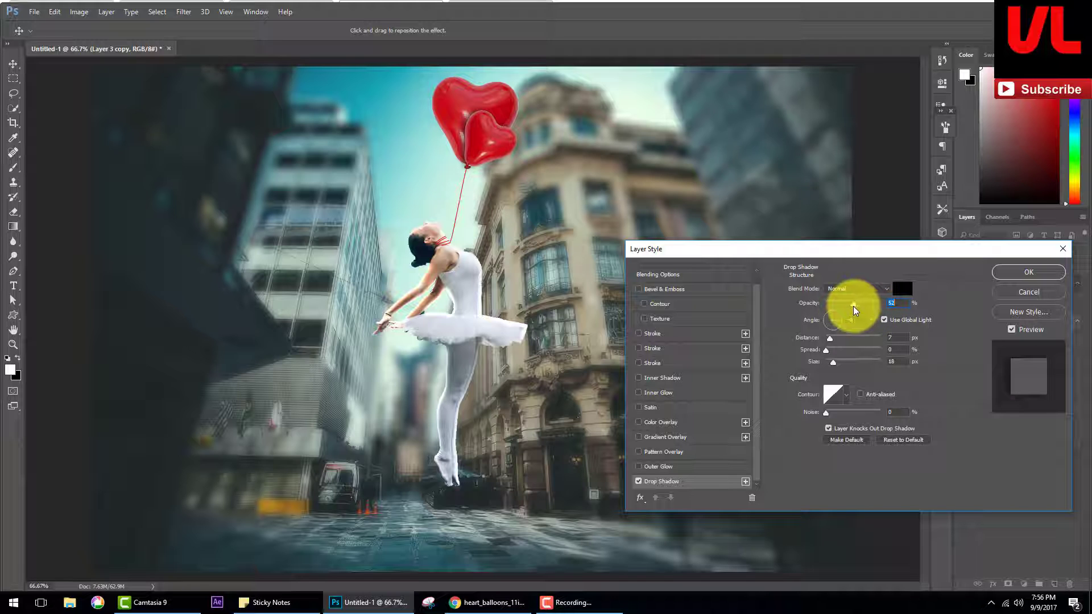
left_click_drag(853, 306, 827, 309)
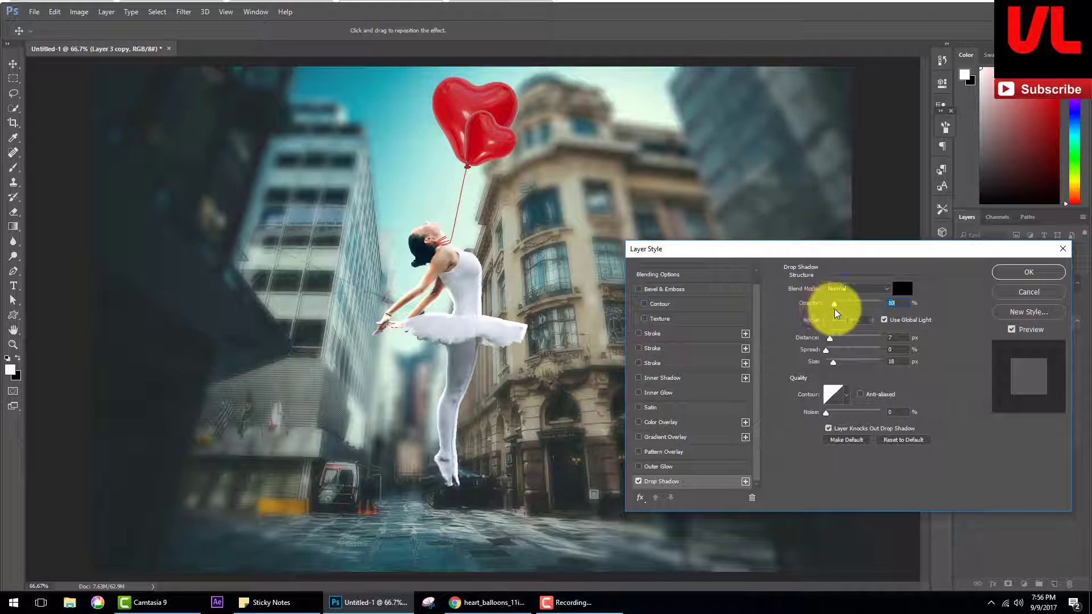
left_click(1029, 272)
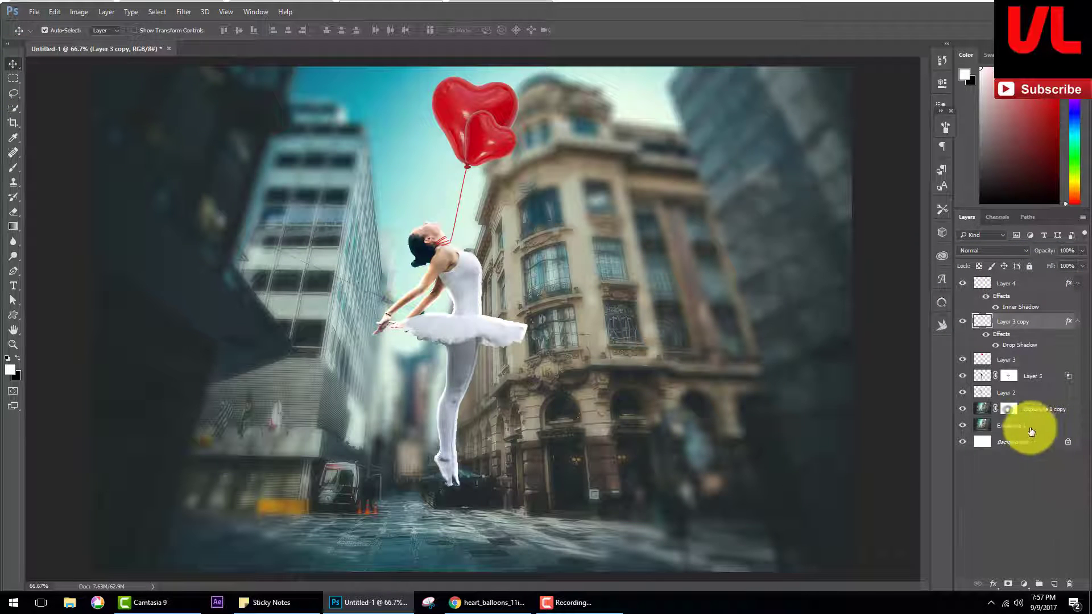
Add a Levels adjustment above Exposure 1 copy with midtone 0.77 and output white 221.
left_click(1036, 411)
left_click(1022, 586)
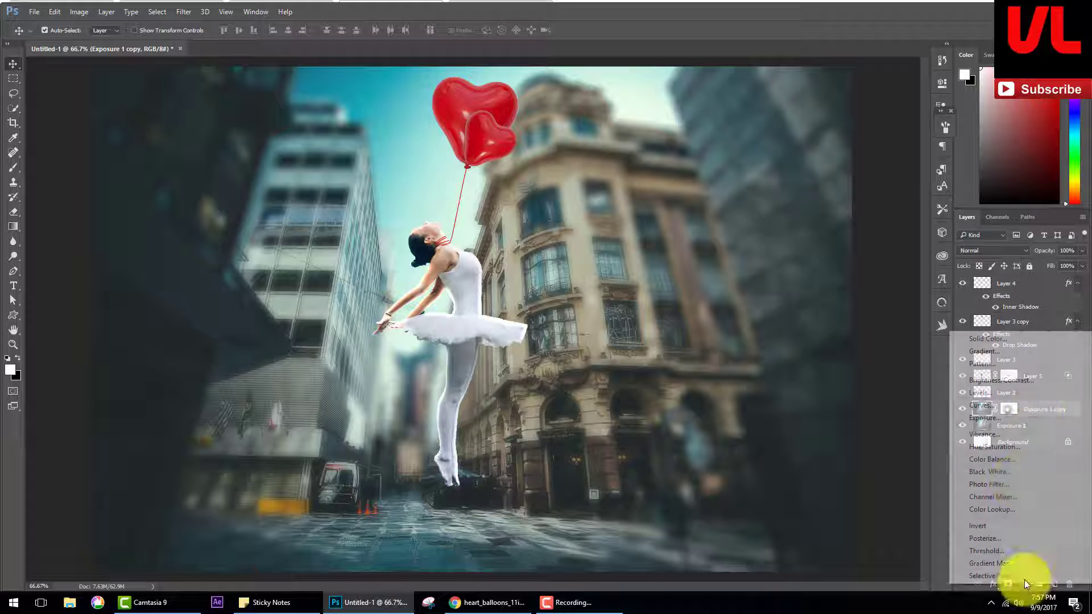
left_click(988, 392)
left_click_drag(866, 197, 878, 201)
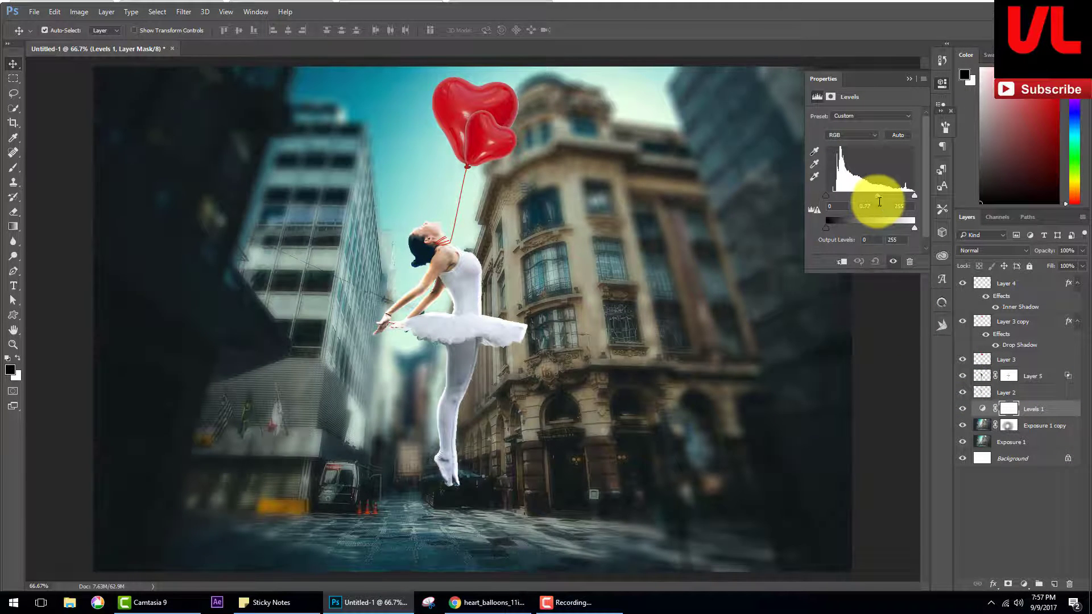
left_click_drag(914, 227, 903, 228)
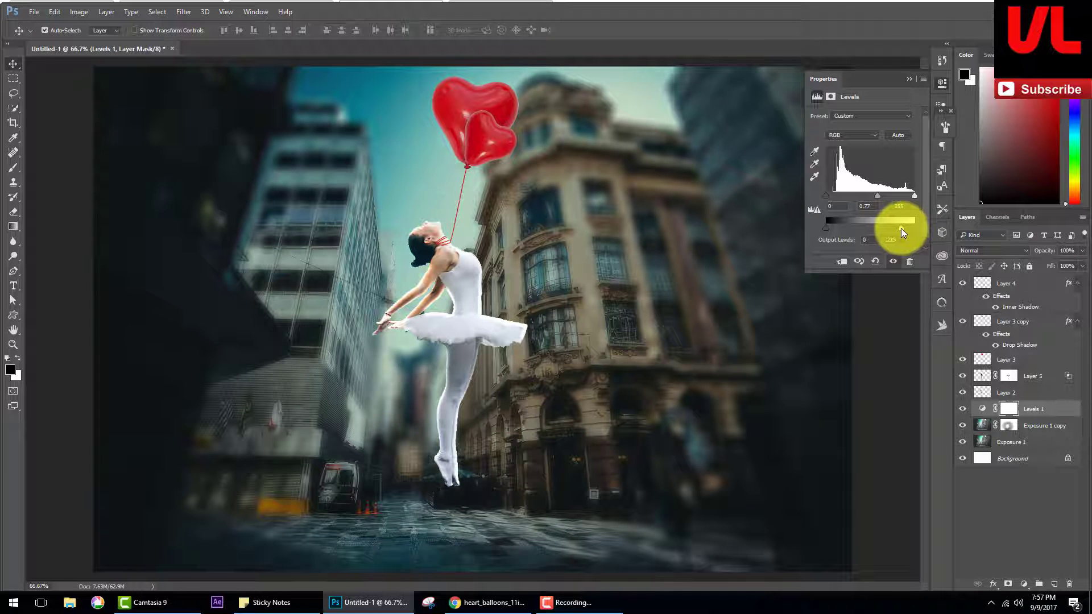
Add a Color Balance adjustment warming midtones toward red and tinting shadows green-blue.
left_click(1023, 584)
left_click(1005, 459)
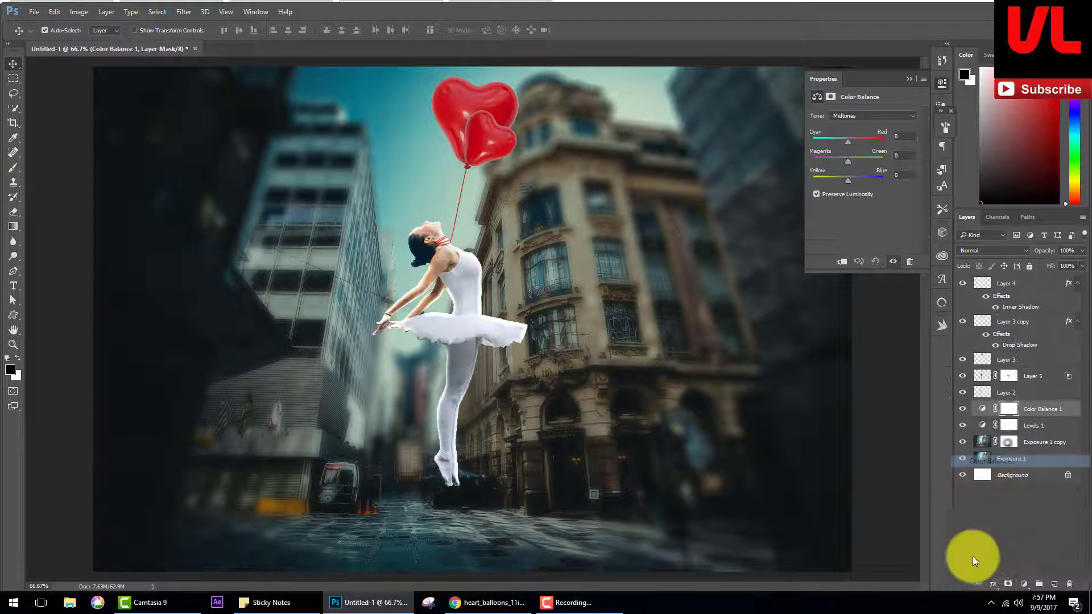
mouse_move(838, 143)
left_mouse_down()
mouse_move(856, 149)
mouse_move(846, 149)
mouse_move(858, 165)
mouse_move(841, 165)
mouse_move(845, 183)
left_mouse_up()
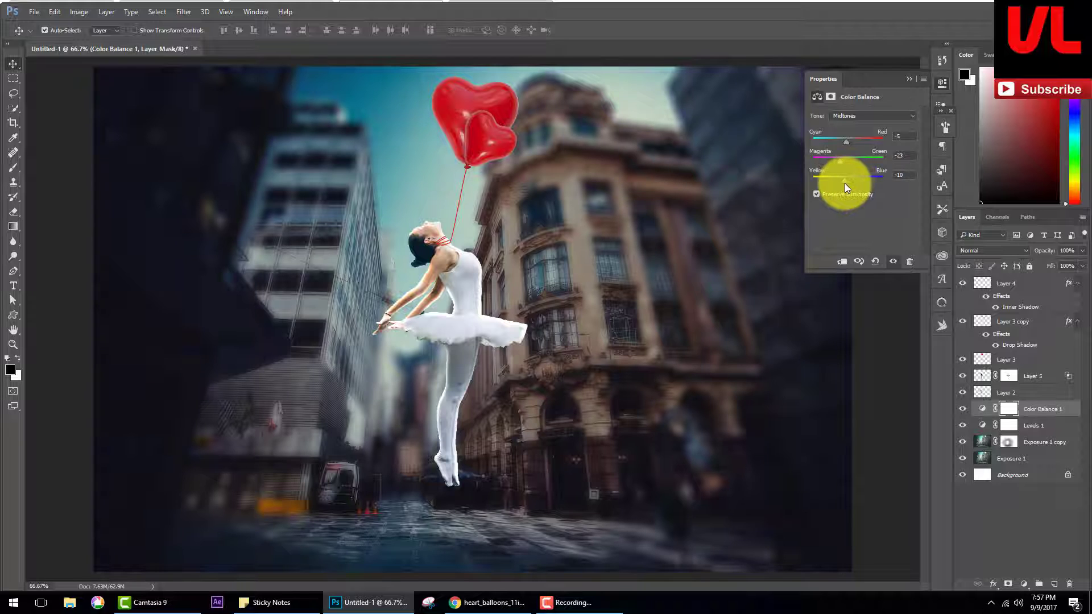
left_click(845, 126)
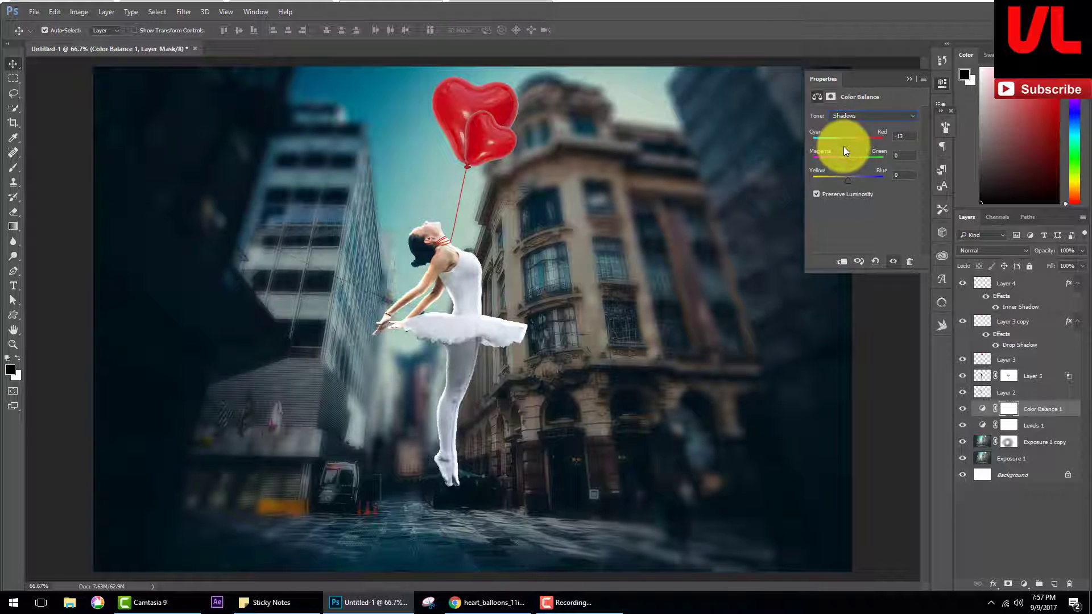
left_click_drag(844, 146, 851, 182)
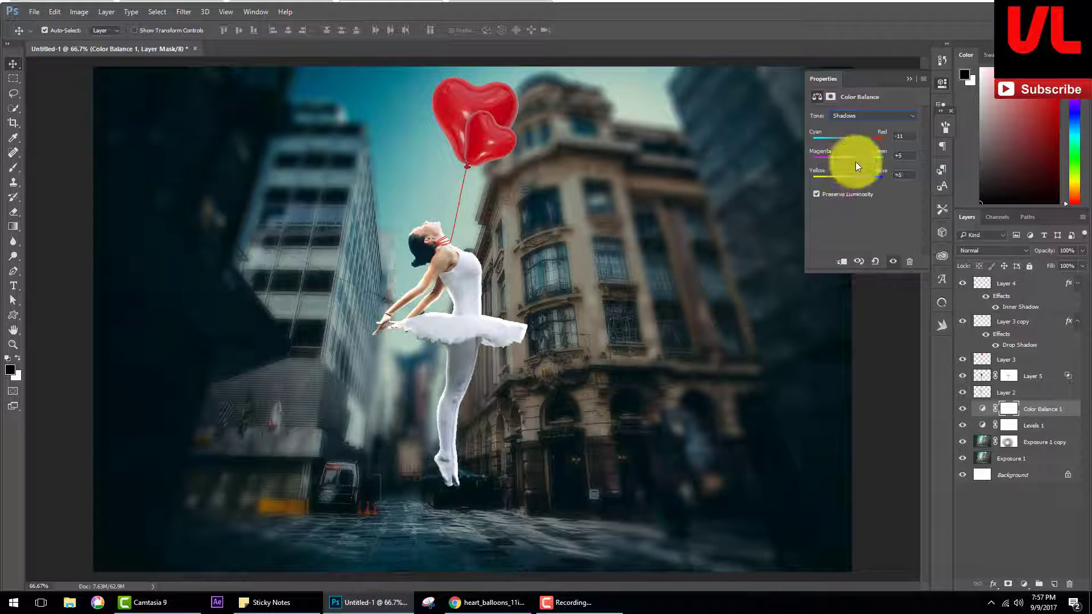
left_click(869, 113)
Close the Color Balance properties and the heart copy's layer style settings.
double_click(907, 78)
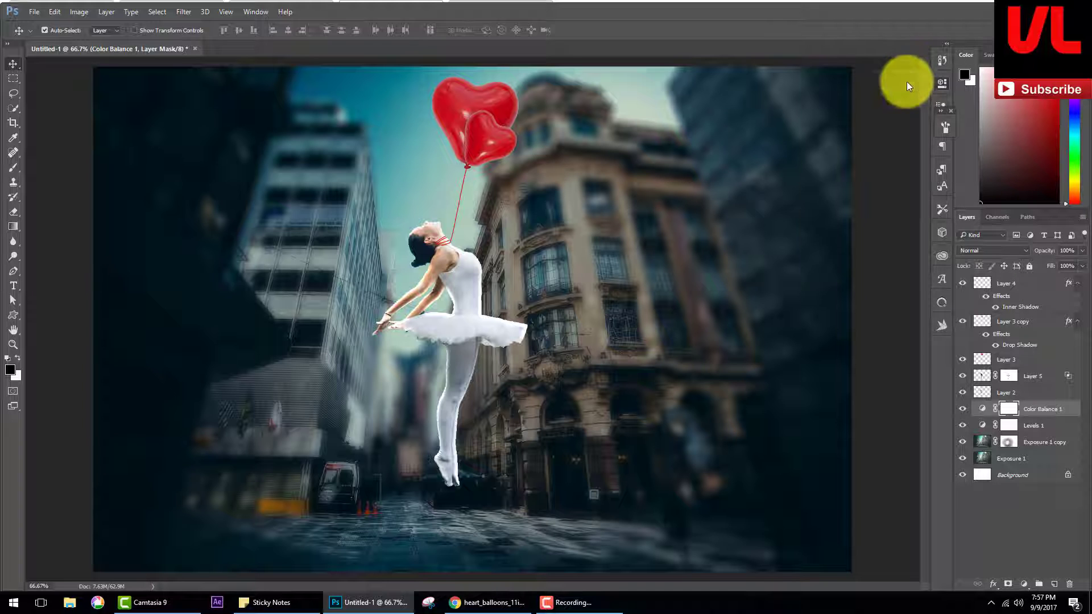
double_click(983, 321)
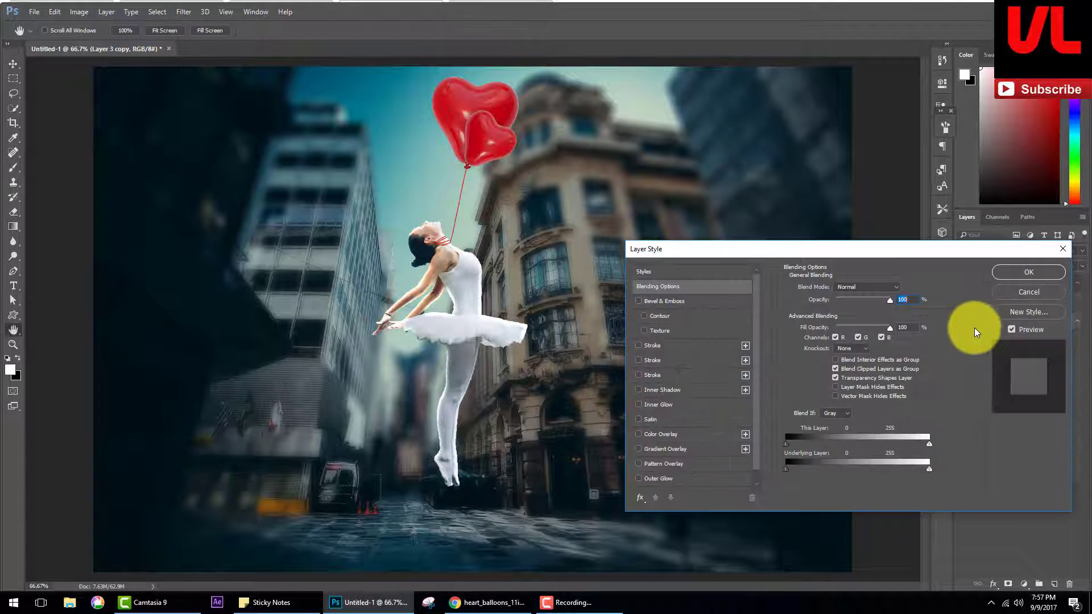
key("Escape")
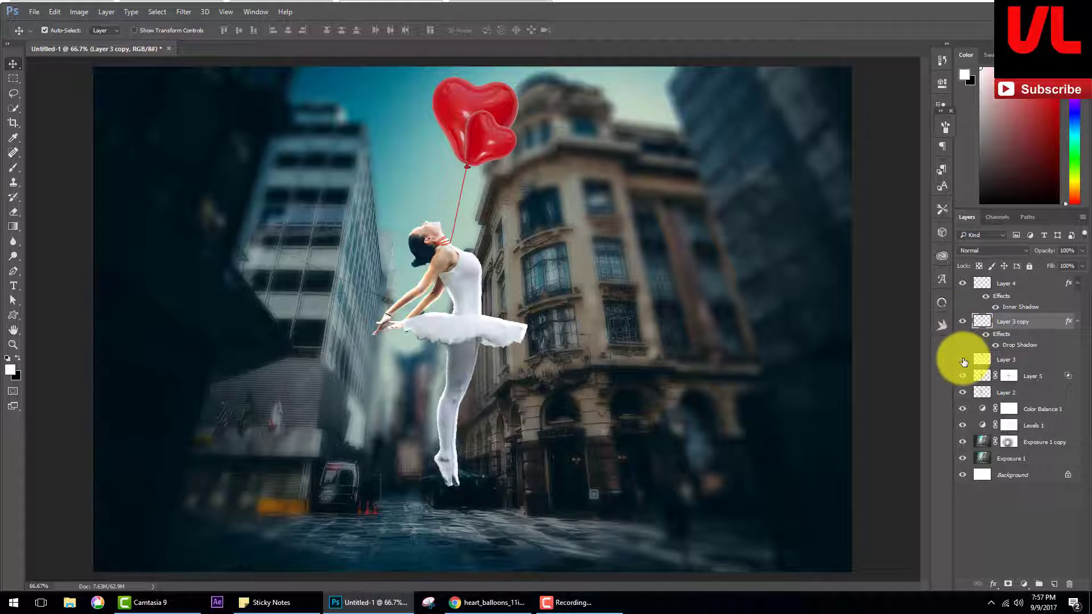
Load Layer 3's heart balloon outline as a selection and add an empty layer above Layer 4.
left_click(974, 365, "ctrl")
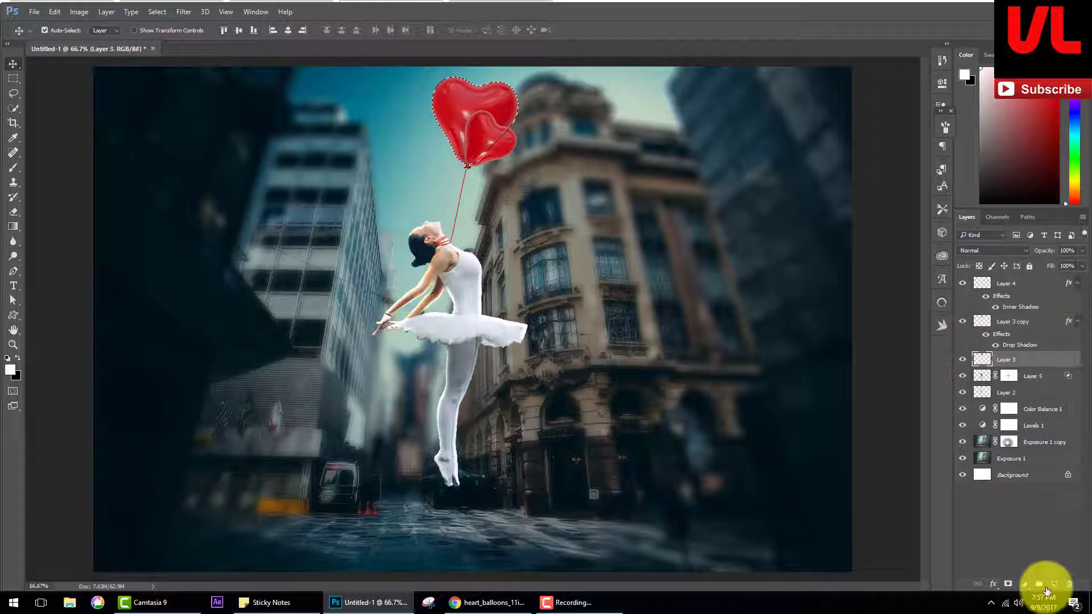
left_click(1032, 284)
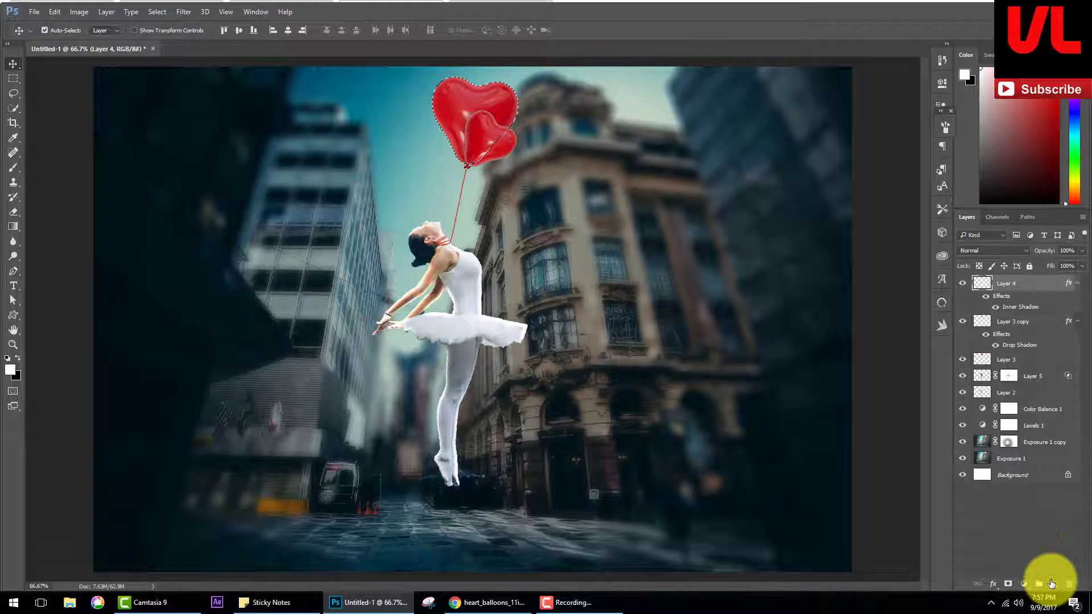
left_click(1053, 586)
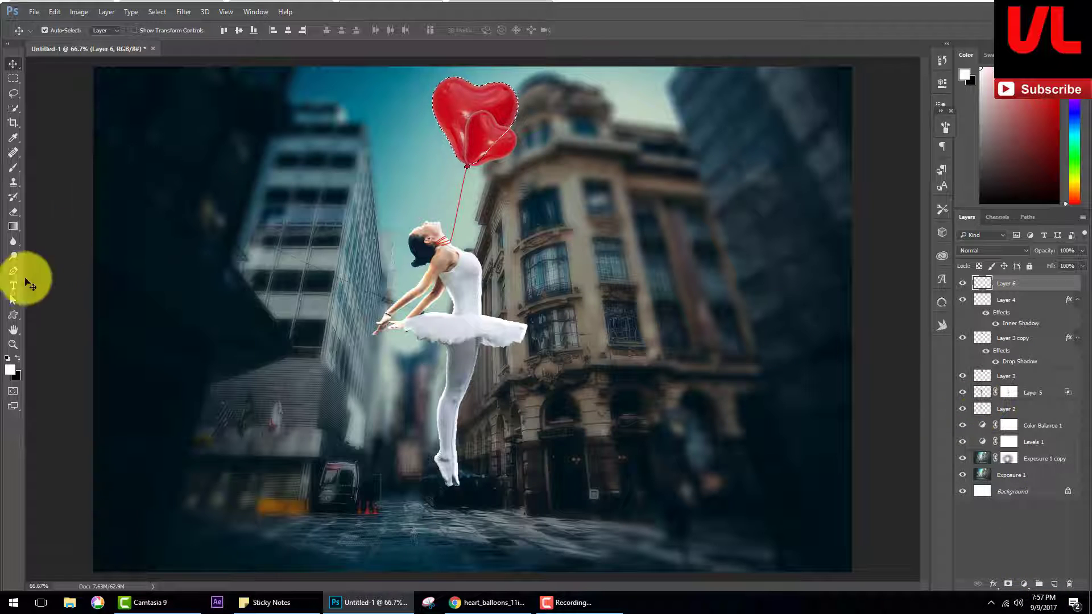
Pick a slightly larger soft brush and set Layer 6 to Color Dodge blending.
left_click(16, 172)
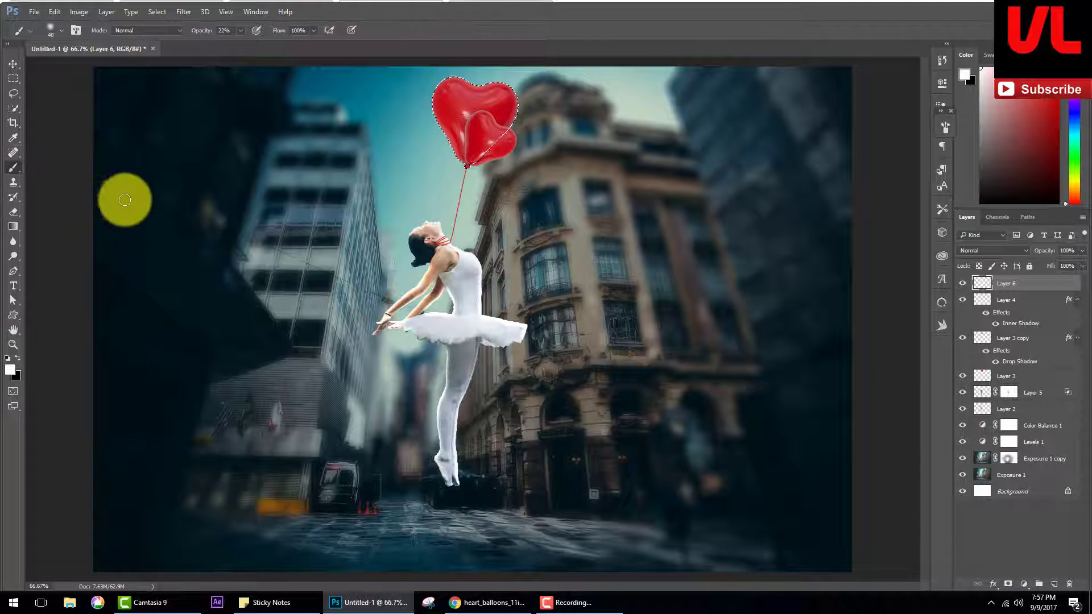
key("bracketright")
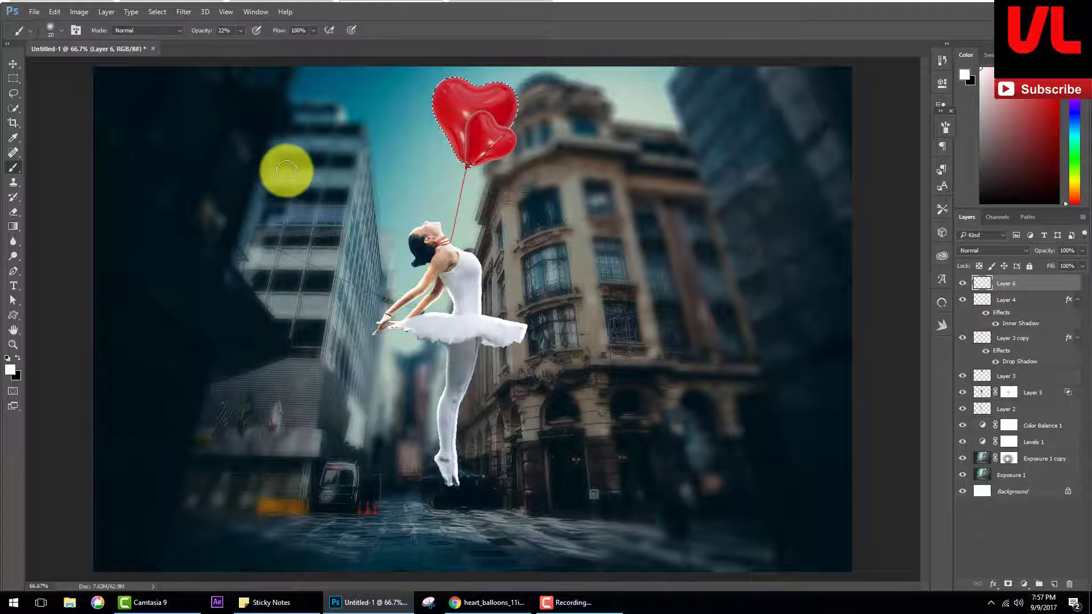
left_click(963, 253)
left_click(988, 336)
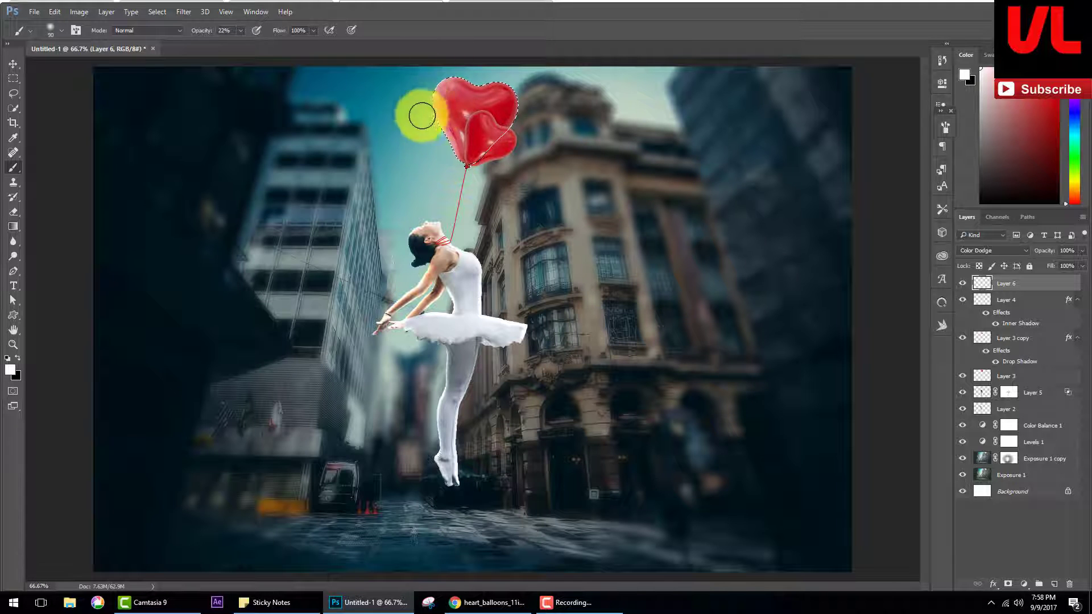
Paint glow down the upper balloon's left edge, deselect, and review Layer 6's blending options.
left_click_drag(421, 115, 436, 150)
left_click_drag(441, 70, 422, 139)
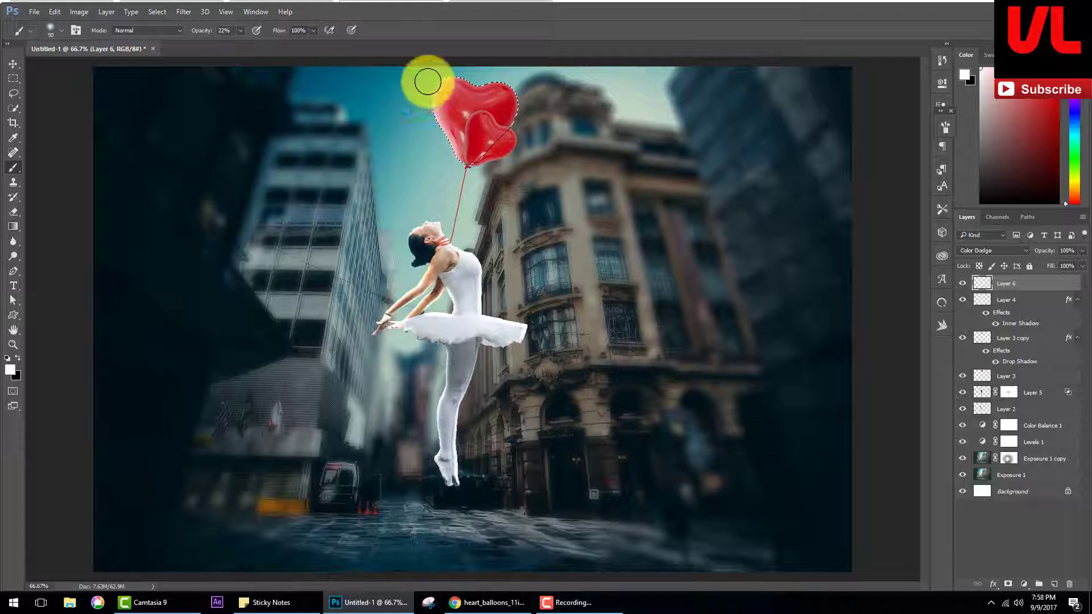
key("ctrl+d")
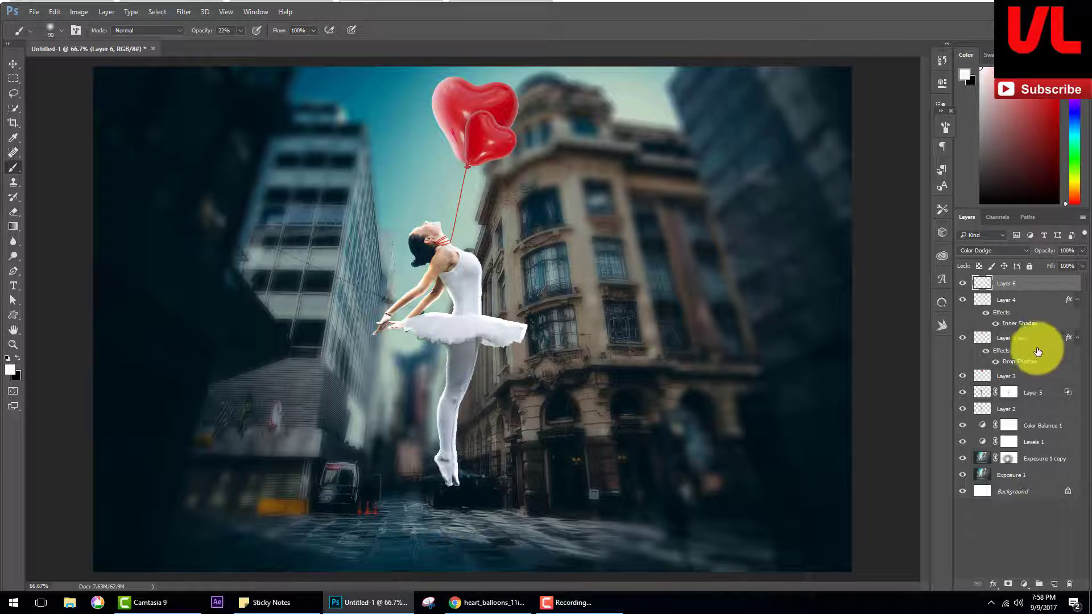
double_click(979, 291)
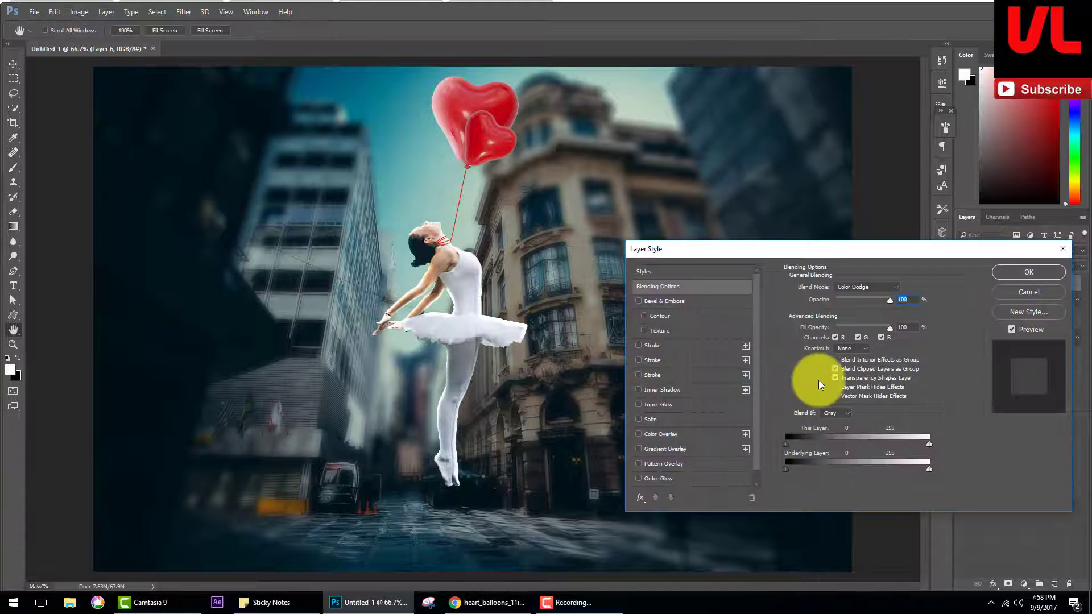
left_click(1037, 271)
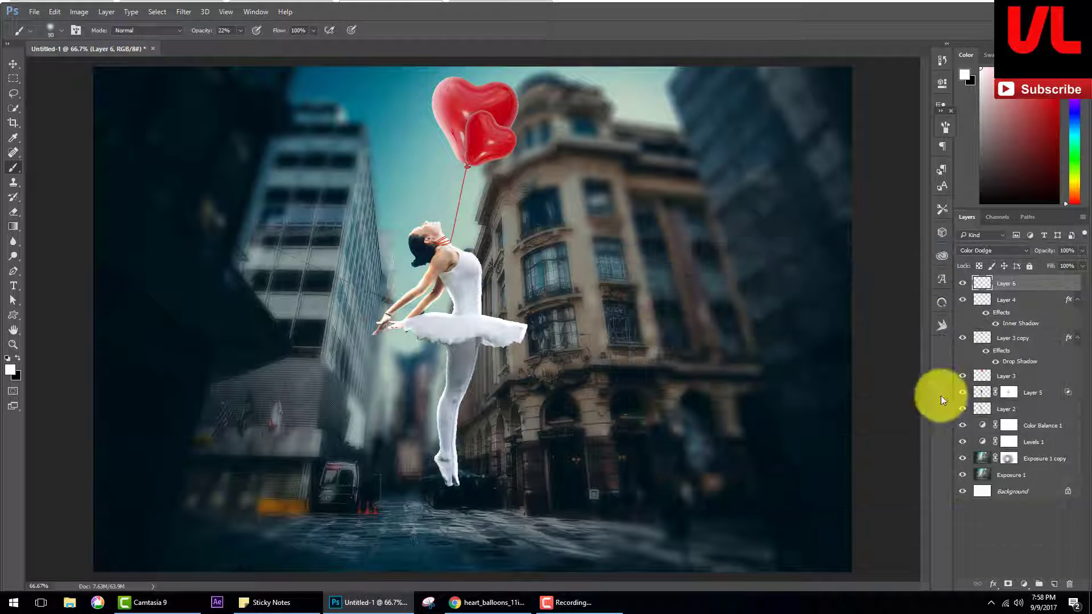
Load the lower heart balloon selection, add empty Layer 7, brush on it, then deselect.
left_click(981, 338)
left_click(982, 338, "ctrl")
left_click(1054, 584)
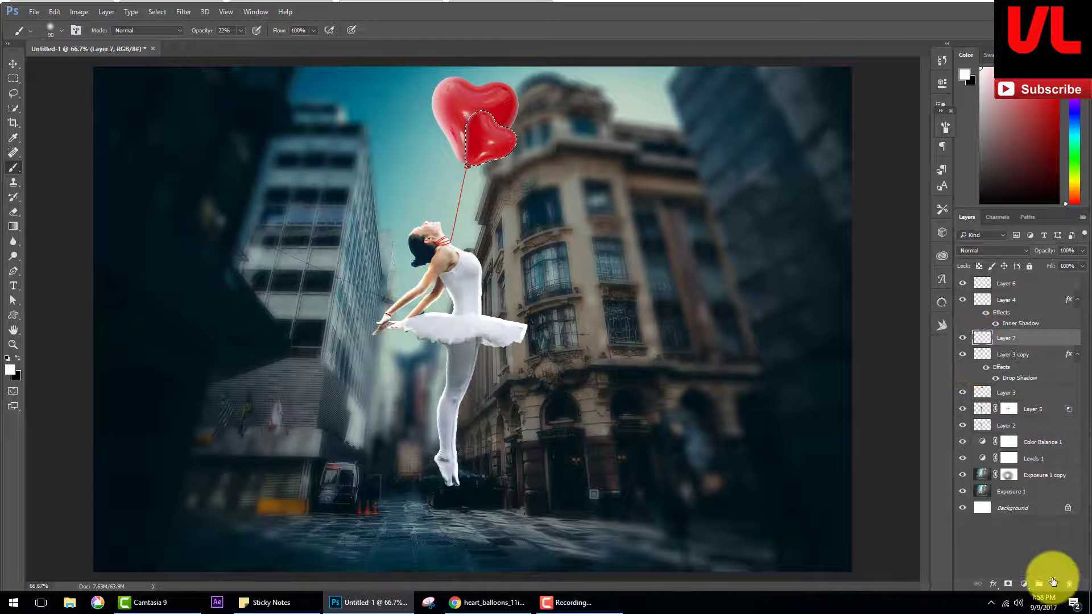
mouse_move(451, 110)
left_mouse_down()
mouse_move(468, 110)
mouse_move(451, 159)
mouse_move(451, 146)
mouse_move(512, 221)
left_mouse_up()
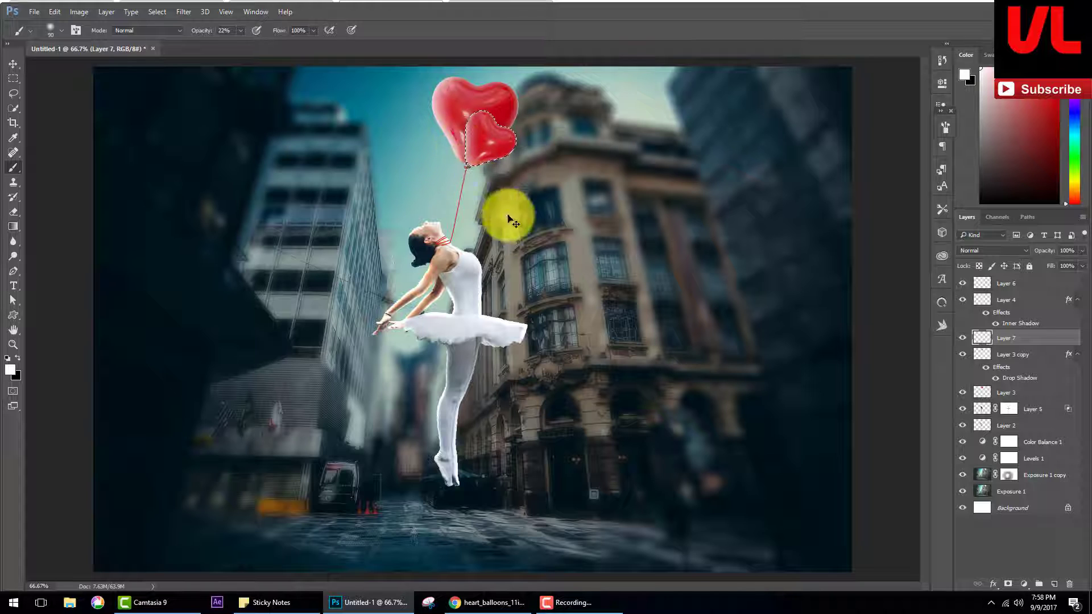
key("ctrl+d")
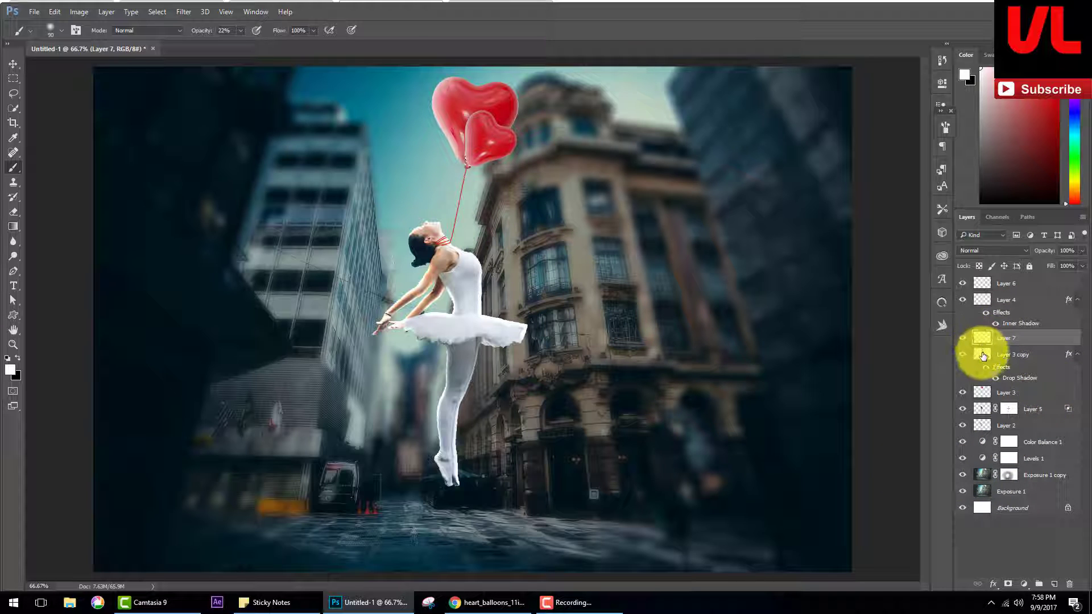
Reload the lower balloon selection and add a Hue/Saturation adjustment above Layer 6.
left_click(984, 355)
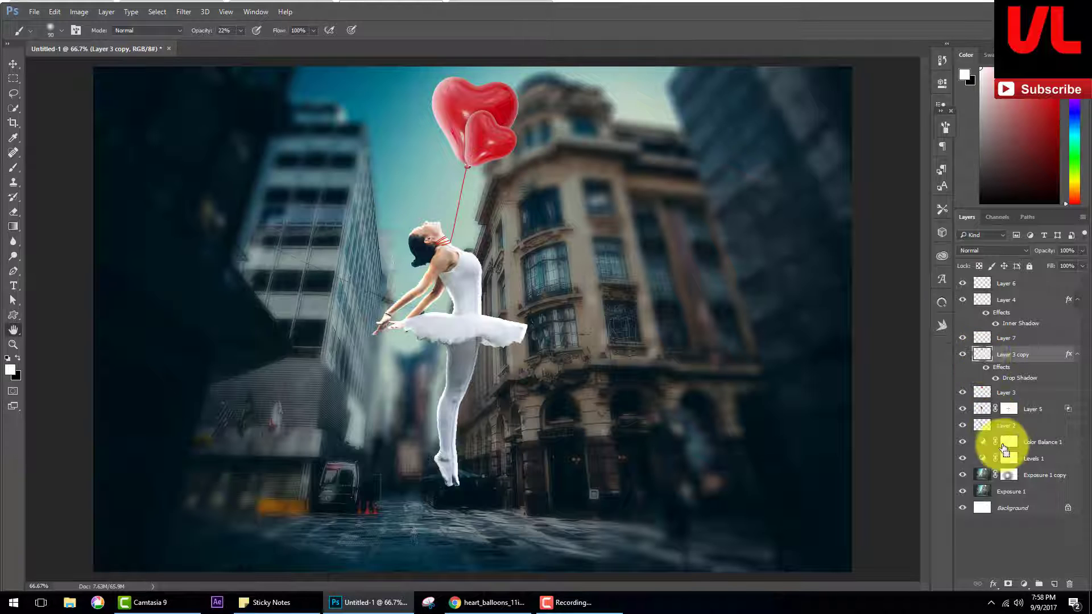
double_click(1001, 443)
left_click(983, 354, "ctrl")
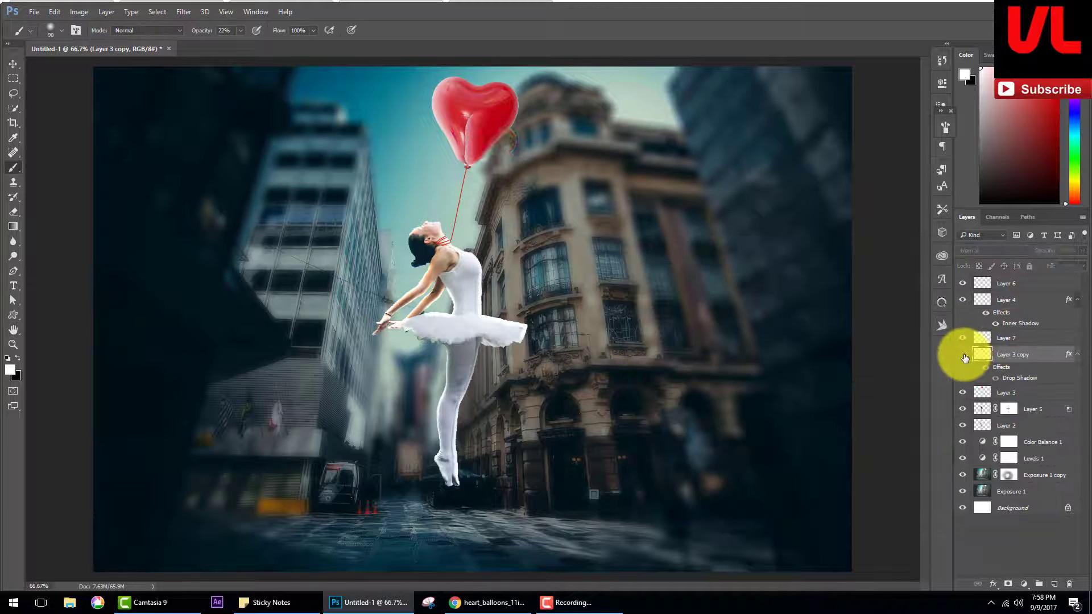
left_click(1024, 284)
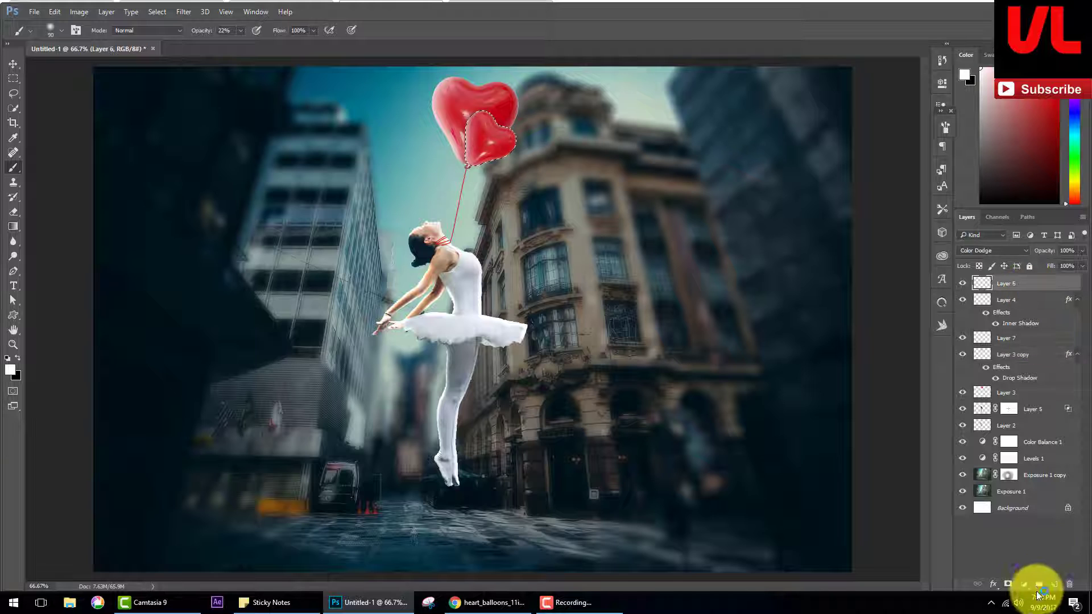
left_click(1024, 585)
left_click(1001, 450)
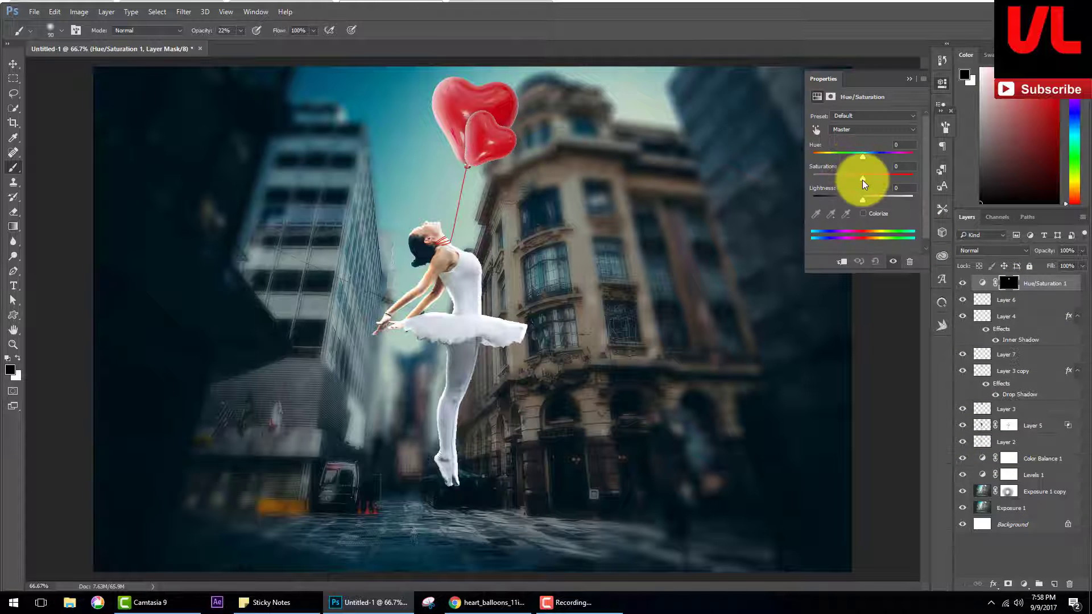
Give the balloon Hue −6 and Saturation +25, then hide Hue/Saturation 1.
mouse_move(862, 177)
left_mouse_down()
mouse_move(876, 178)
mouse_move(860, 165)
left_mouse_up()
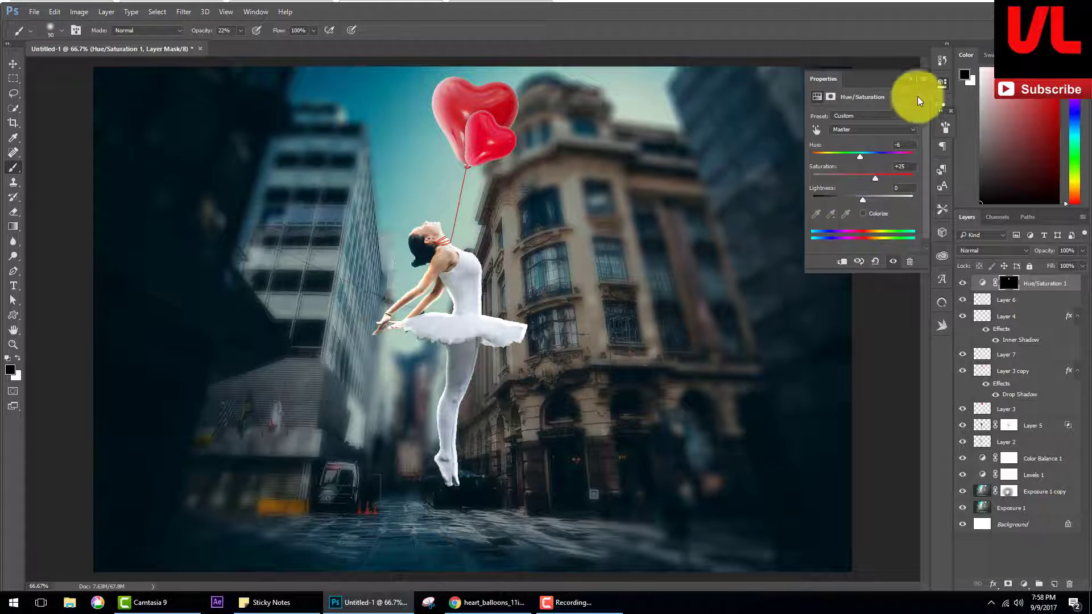
left_click(908, 79)
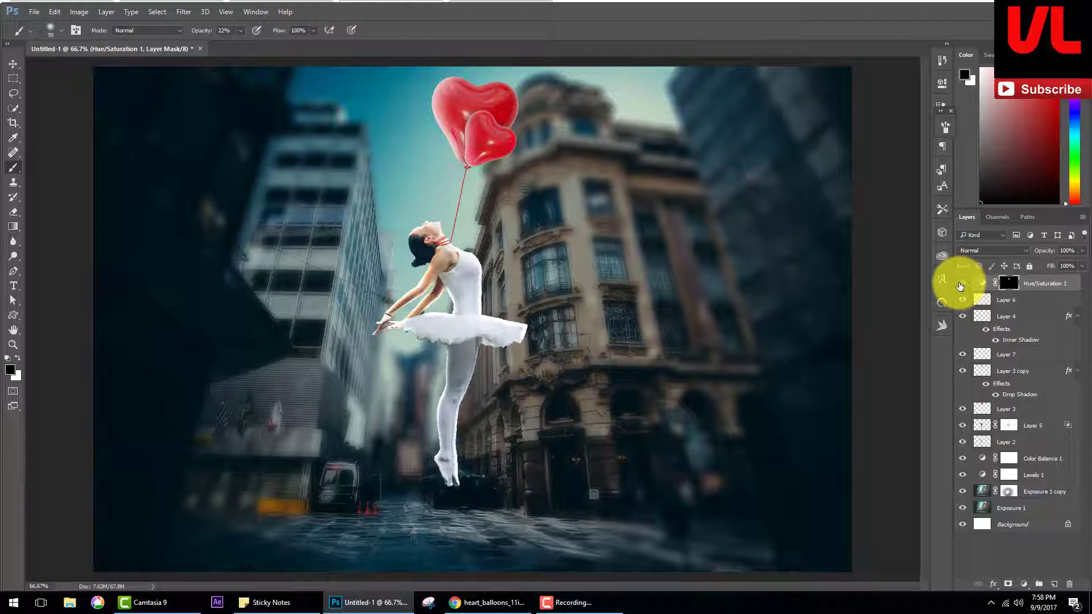
left_click(961, 284)
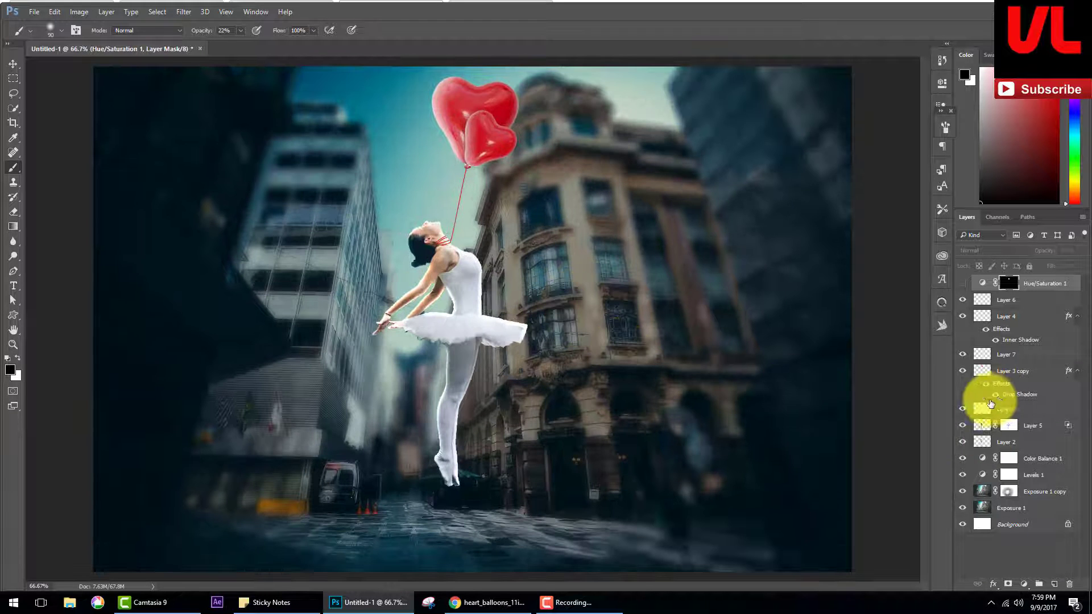
Duplicate the ballerina's Layer 2 with Ctrl+J.
left_click(975, 371)
key("x")
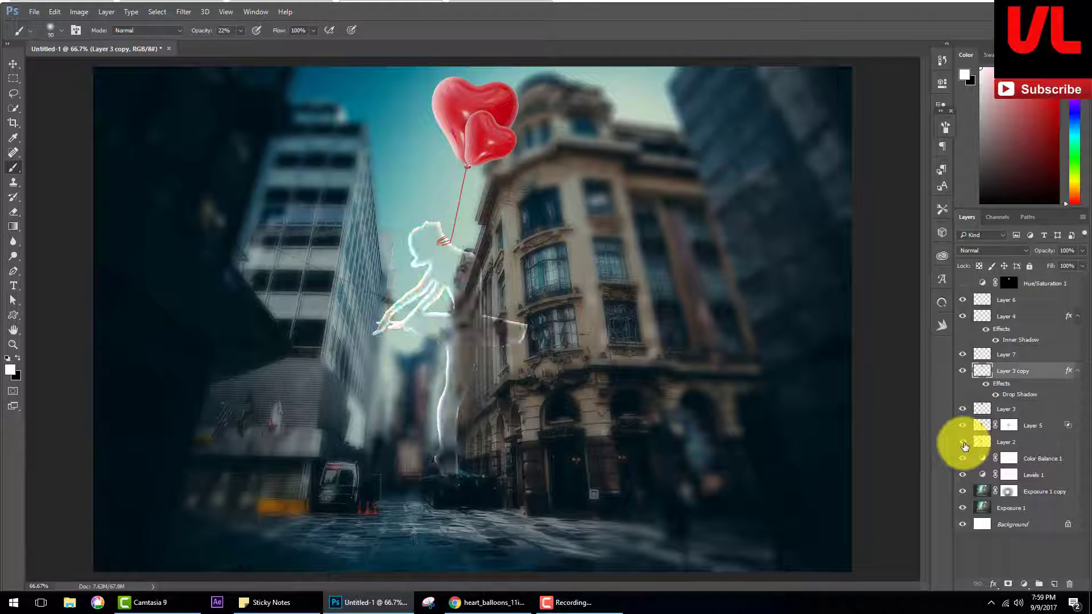
left_click(979, 443)
key("ctrl+j")
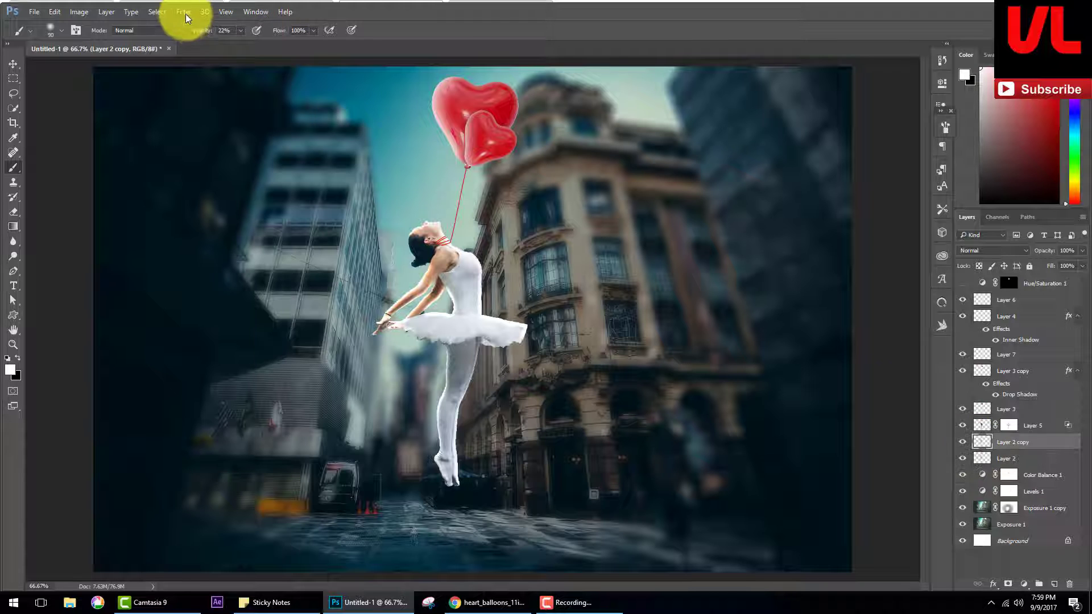
Apply a Motion Blur of 120 pixels at 73° to the Layer 2 copy.
left_click(184, 12)
left_click(362, 201)
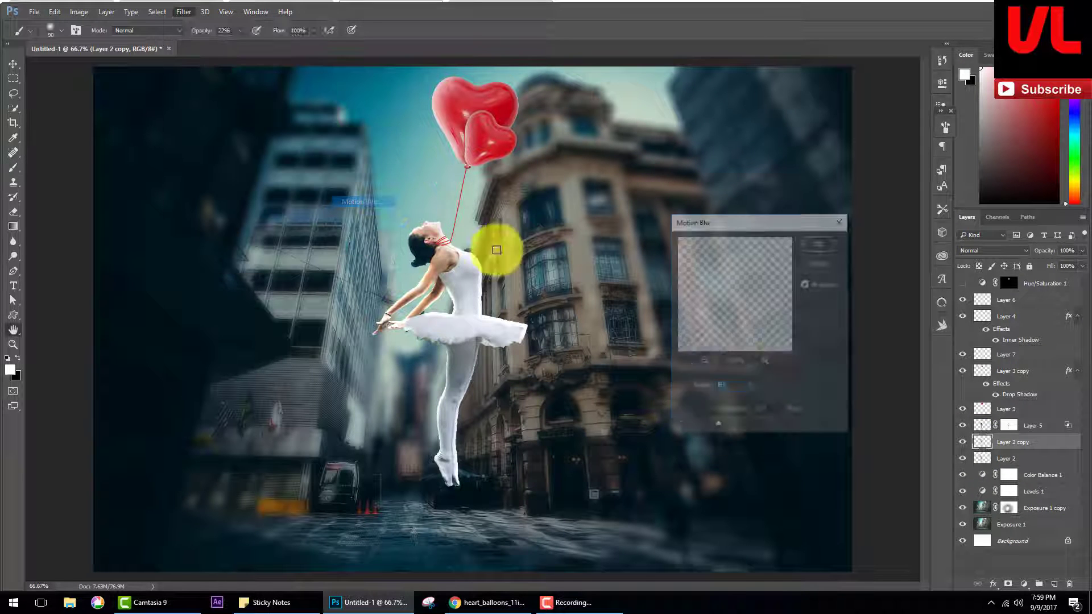
left_click_drag(780, 434, 717, 431)
left_click_drag(763, 397, 775, 384)
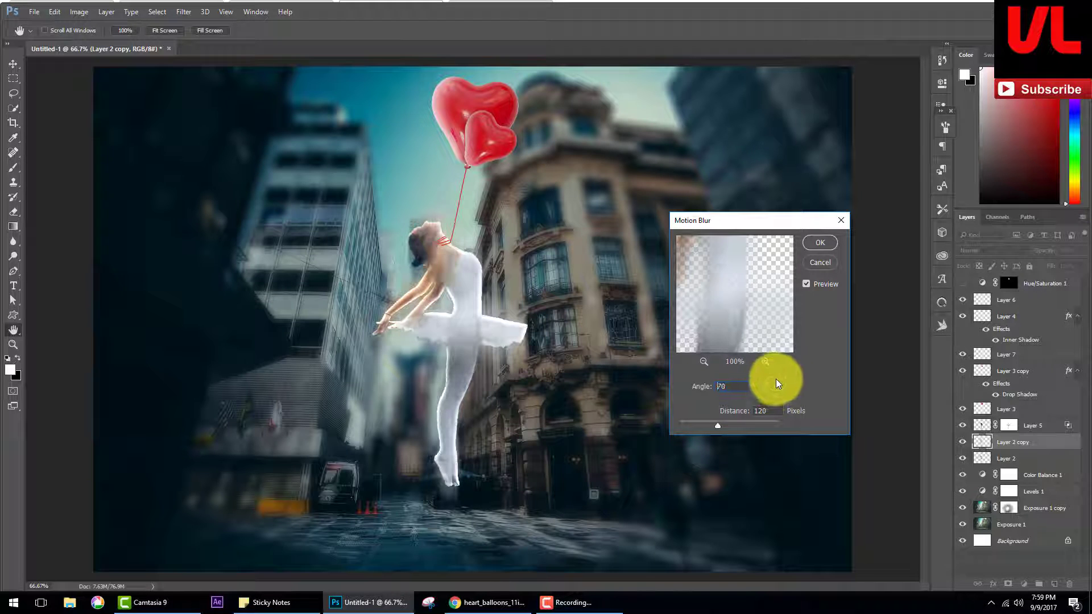
left_click(820, 242)
Mask Layer 2 copy, painting black over the head, tutu and legs at about 60% brush opacity.
key("b")
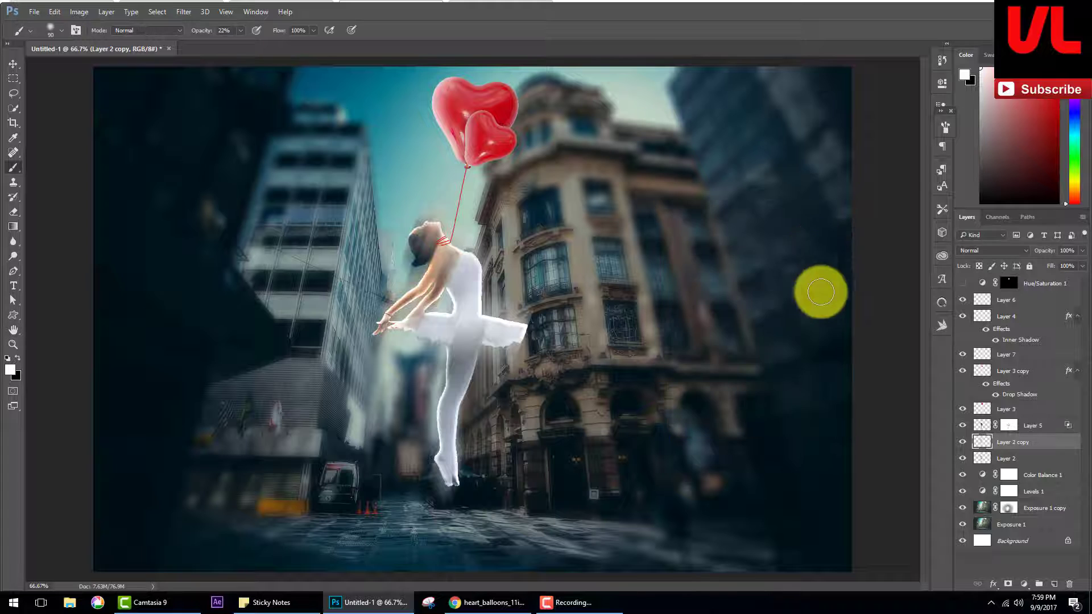
left_click(1008, 584)
key("x")
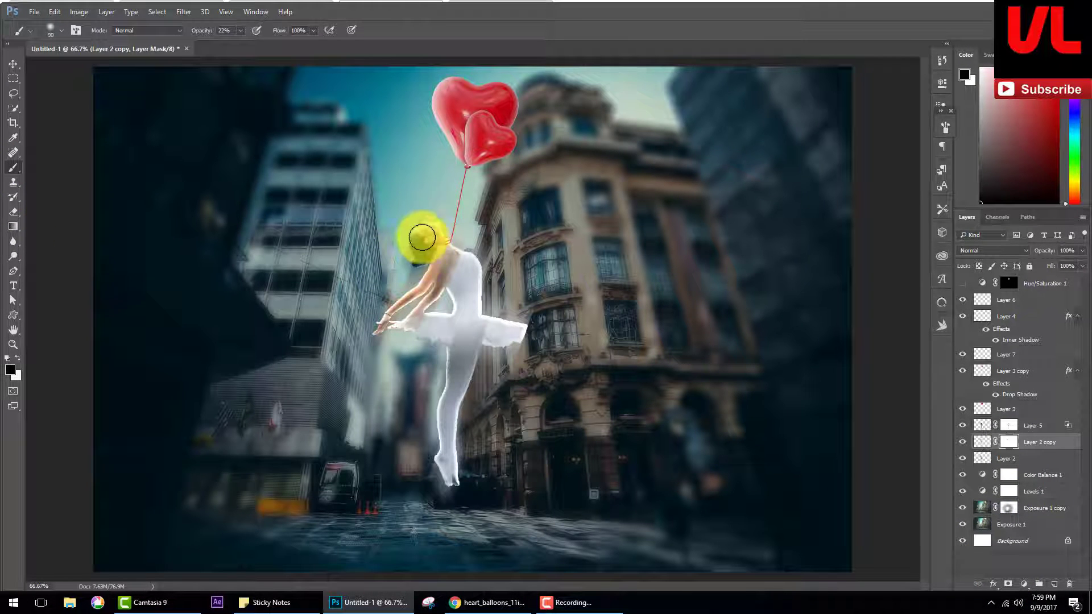
mouse_move(426, 228)
left_mouse_down()
mouse_move(457, 264)
mouse_move(434, 261)
mouse_move(463, 312)
mouse_move(458, 421)
mouse_move(438, 402)
mouse_move(504, 334)
mouse_move(420, 326)
left_mouse_up()
key("0")
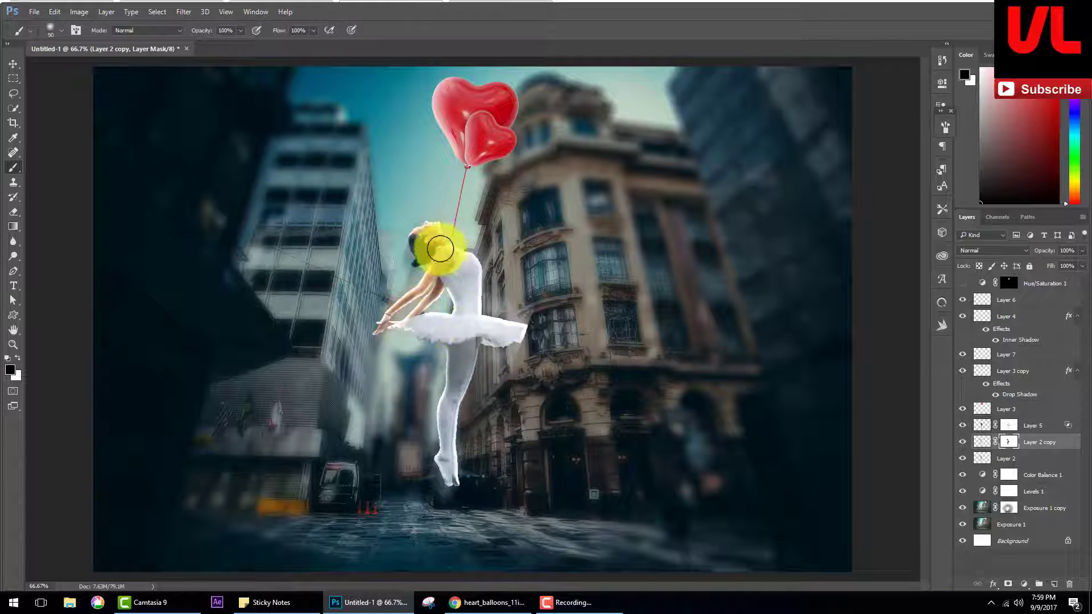
left_click_drag(202, 30, 180, 40)
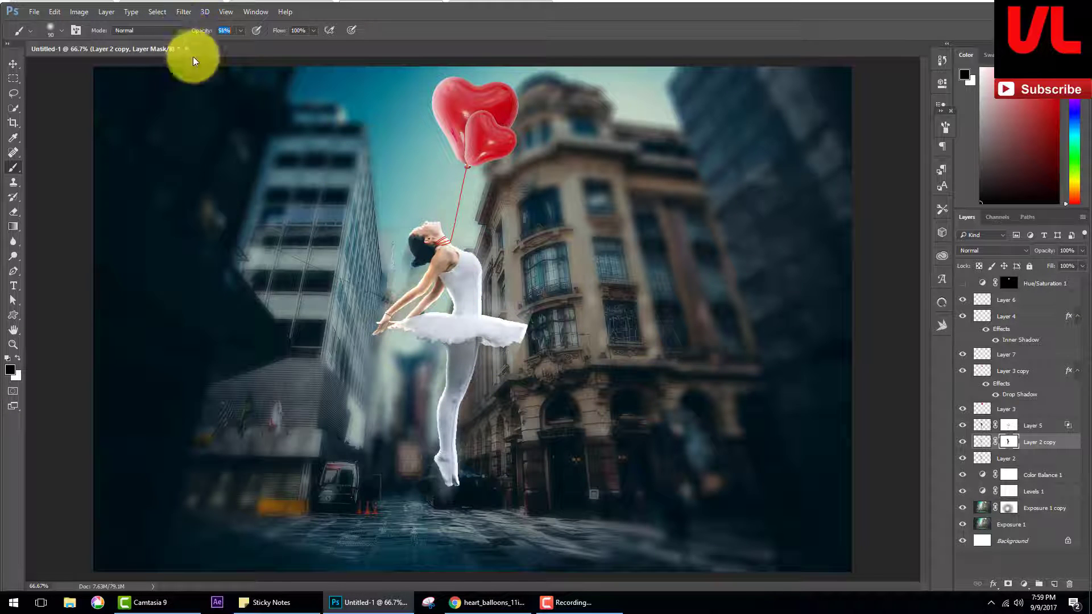
mouse_move(535, 313)
left_mouse_down()
mouse_move(480, 312)
mouse_move(502, 317)
mouse_move(425, 453)
mouse_move(460, 384)
left_mouse_up()
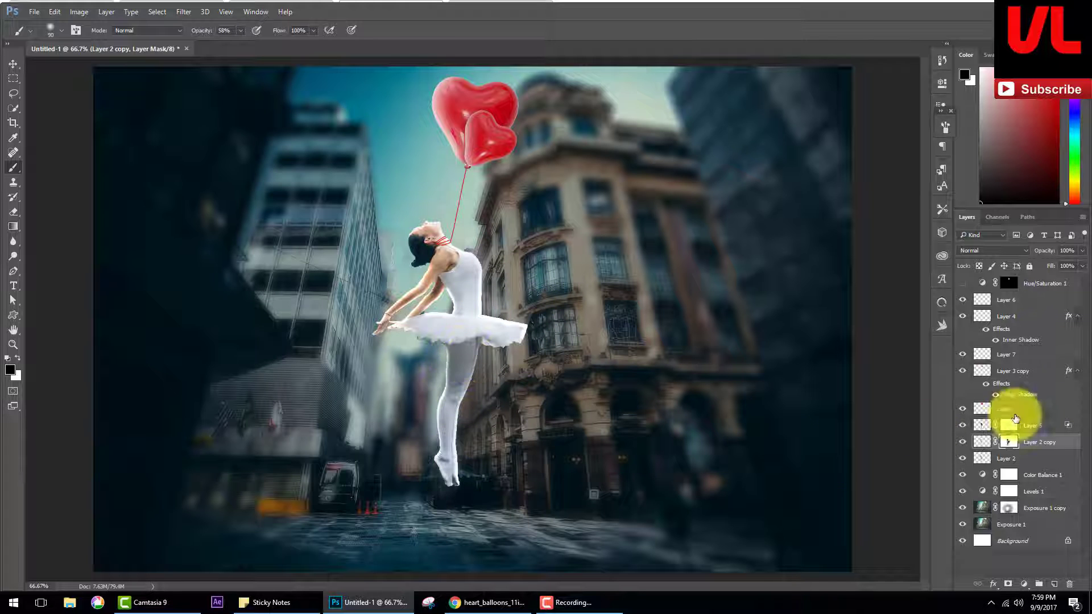
Compare the dancer with and without blur, fade the copy to 59% opacity, then select Layer 2.
left_click(963, 442)
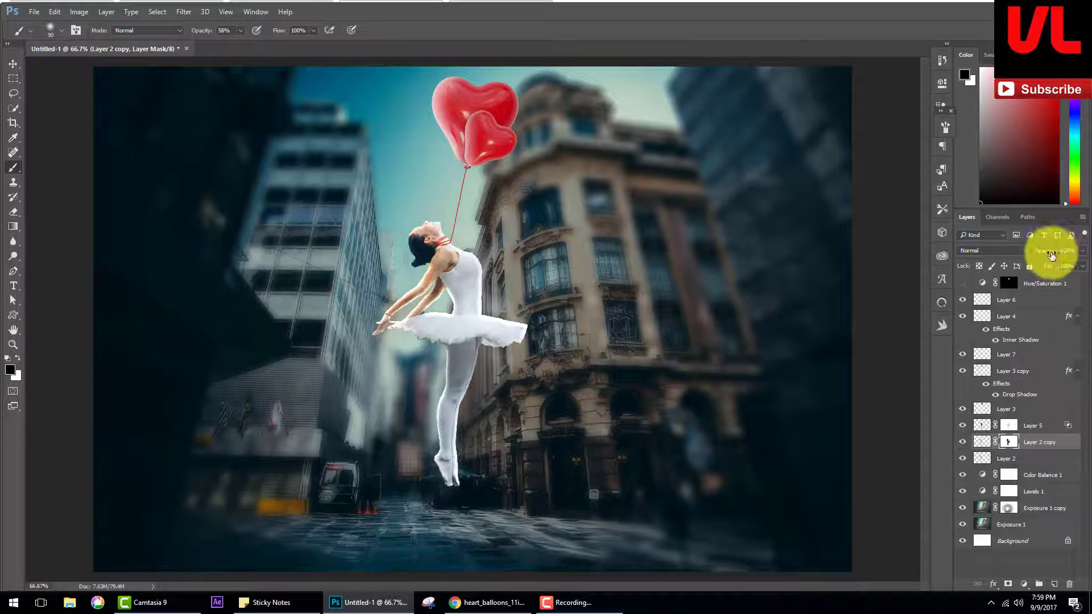
left_click_drag(1045, 250, 1023, 256)
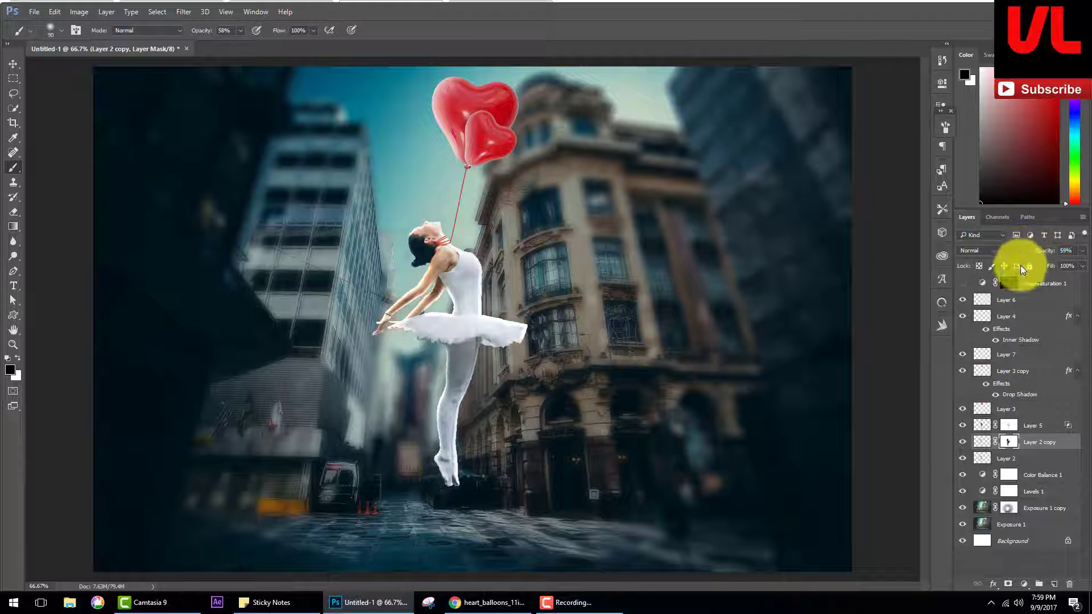
left_click(1035, 458)
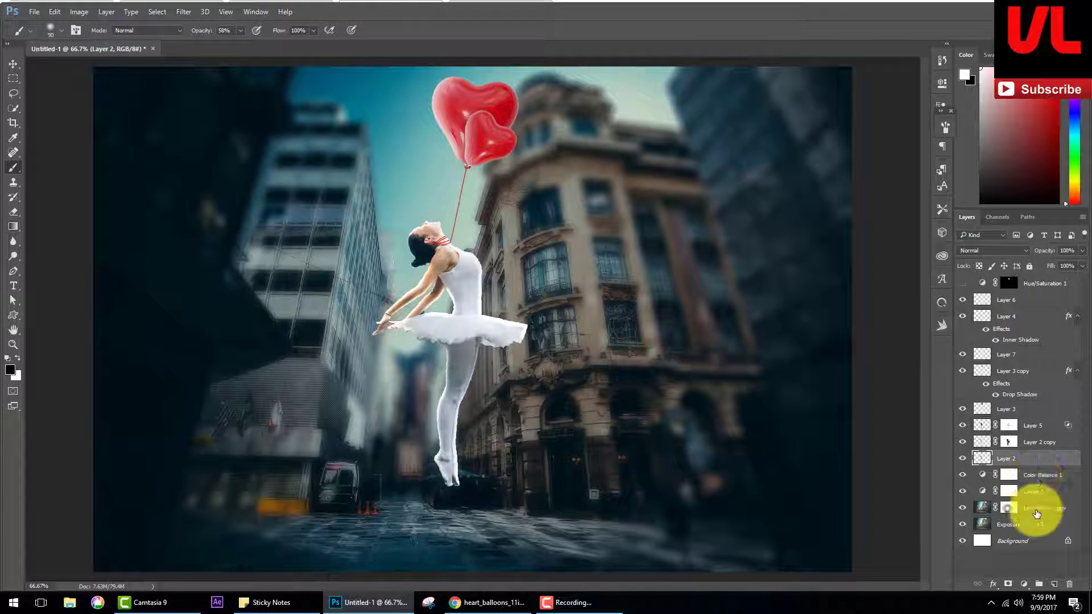
Add a Levels 2 adjustment with shifted midtones and invert its mask to black.
left_click(1024, 585)
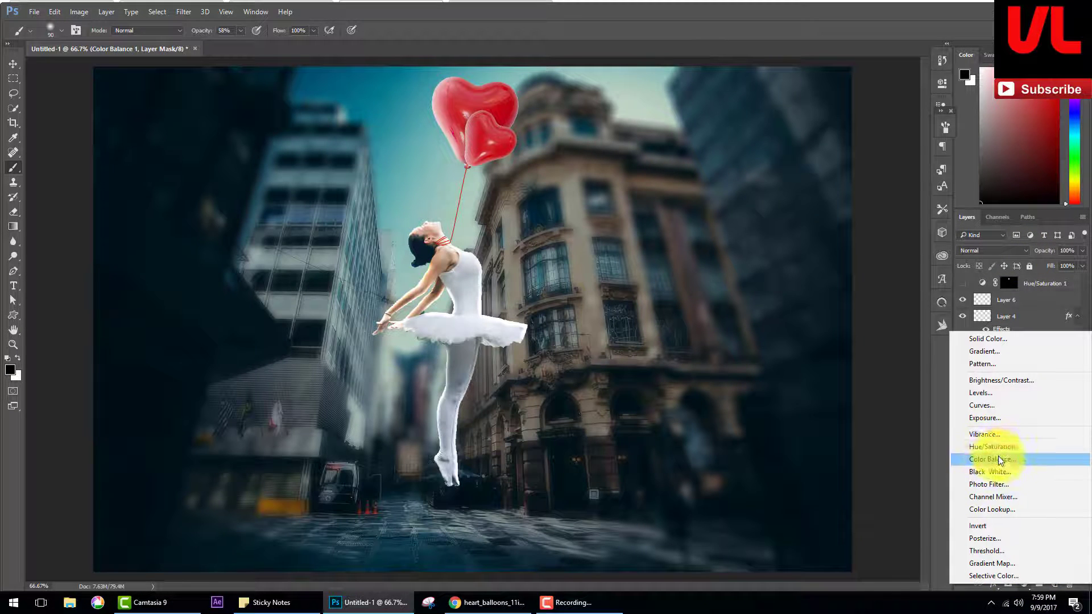
left_click(980, 392)
mouse_move(869, 196)
left_mouse_down()
mouse_move(894, 199)
mouse_move(854, 197)
left_mouse_up()
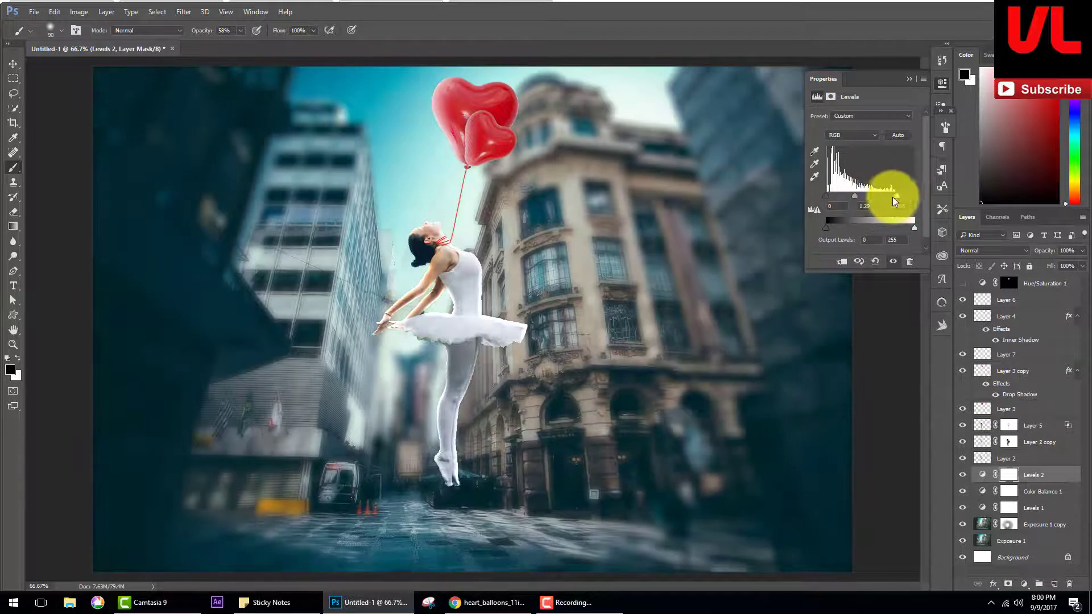
left_click(909, 79)
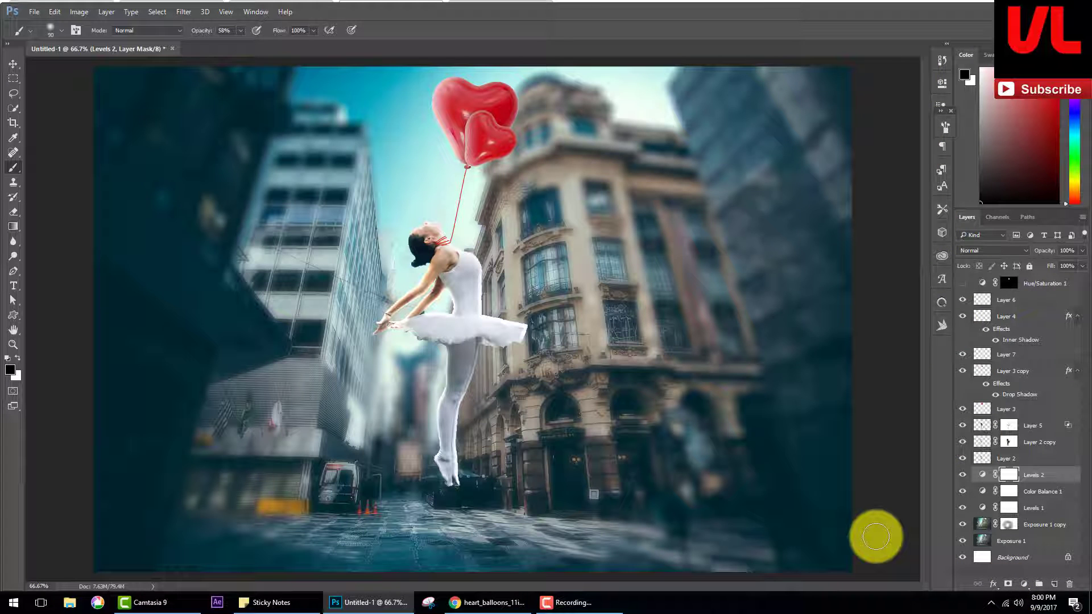
key("ctrl+i")
Paint white over the dancer's torso with a larger soft brush at 36% opacity.
left_click(18, 358)
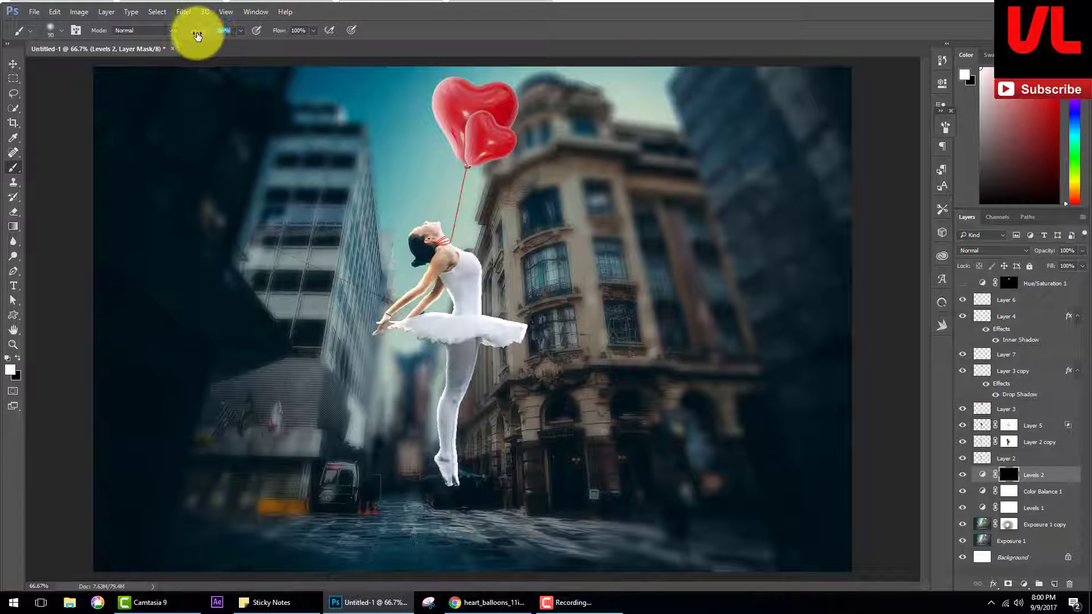
key("bracketright")
key("bracketright")
mouse_move(390, 212)
left_mouse_down()
mouse_move(467, 264)
mouse_move(444, 432)
mouse_move(434, 402)
mouse_move(437, 468)
mouse_move(446, 336)
mouse_move(420, 317)
mouse_move(424, 227)
mouse_move(483, 288)
mouse_move(419, 224)
mouse_move(475, 292)
mouse_move(467, 437)
mouse_move(449, 475)
mouse_move(426, 207)
mouse_move(458, 341)
mouse_move(456, 428)
mouse_move(414, 206)
mouse_move(446, 447)
mouse_move(470, 310)
mouse_move(408, 213)
left_mouse_up()
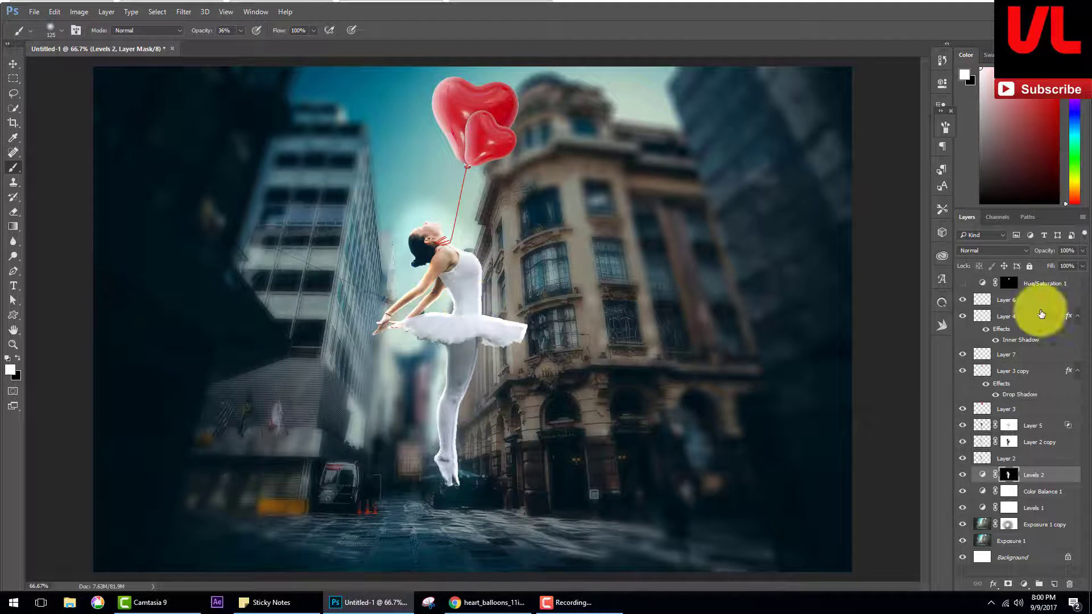
Turn on Hue/Saturation 1, adjust its opacity, and stamp the visible layers into Layer 8.
left_click(1052, 282)
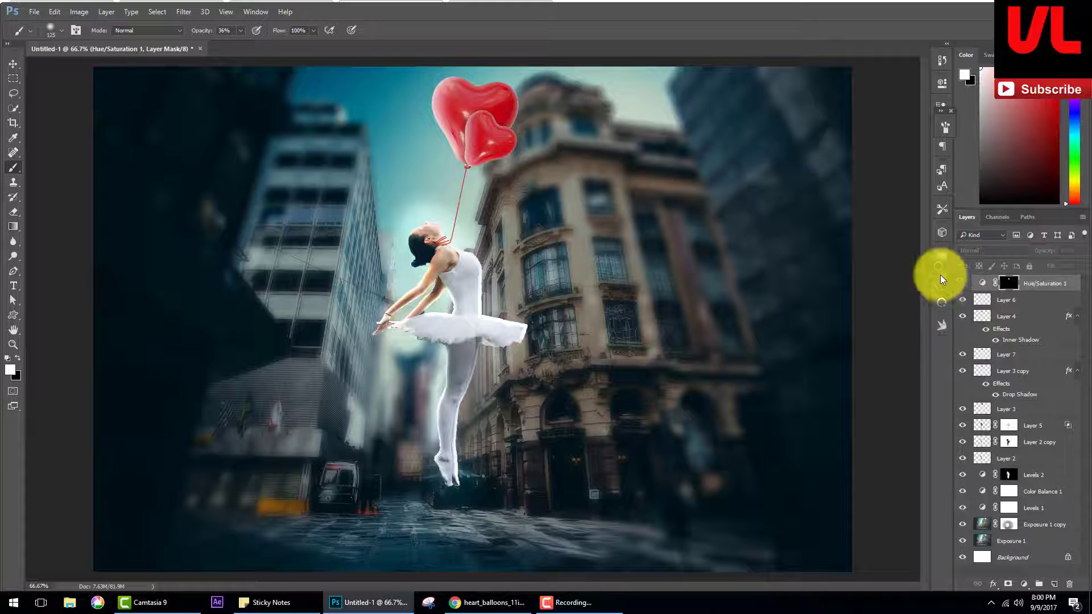
left_click(962, 284)
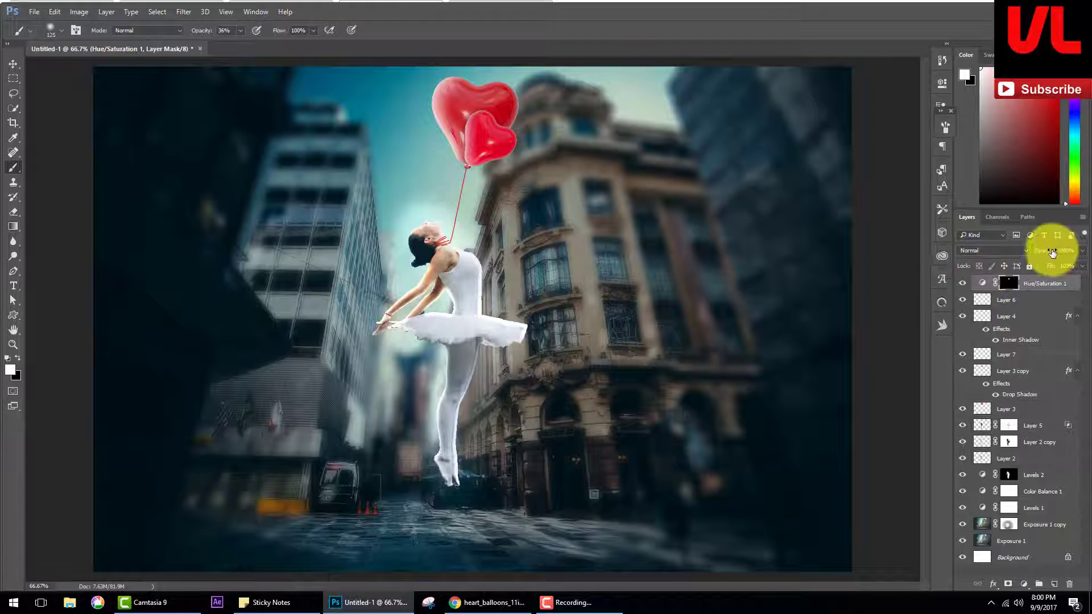
left_click_drag(1046, 250, 939, 246)
key("ctrl+shift+alt+e")
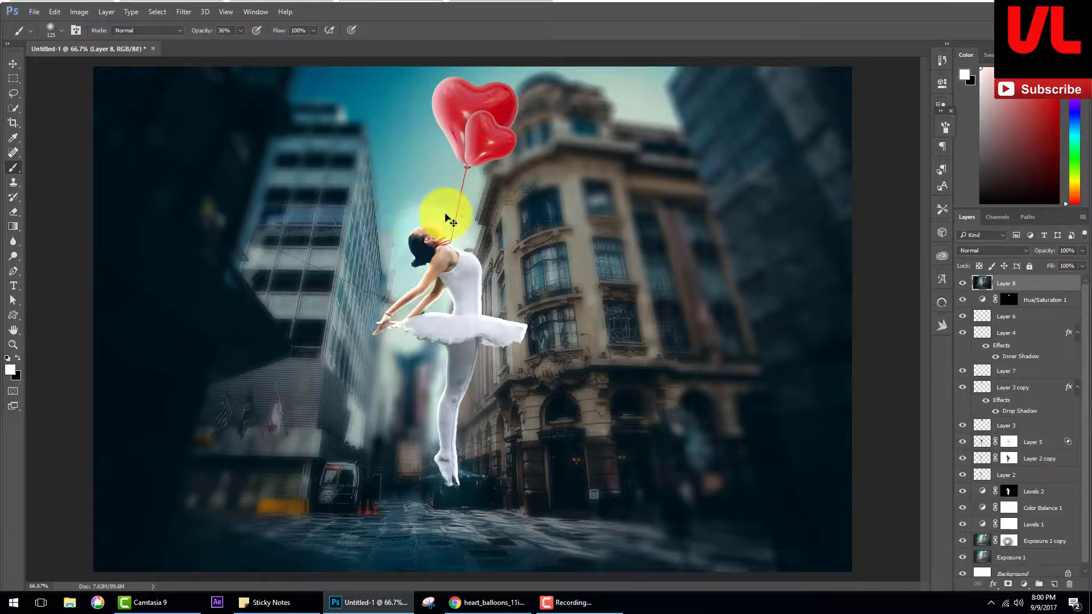
Zoom in on the balloons and hide the merged Layer 8.
key("ctrl+plus")
key("ctrl+plus")
key("ctrl+plus")
left_click_drag(446, 488, 438, 576)
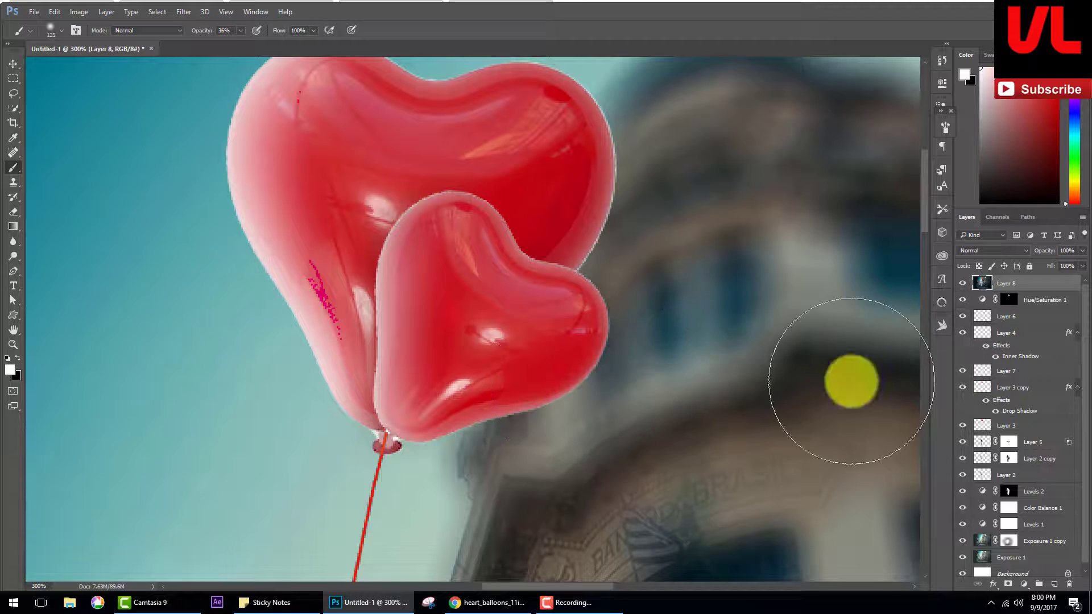
left_click(13, 63)
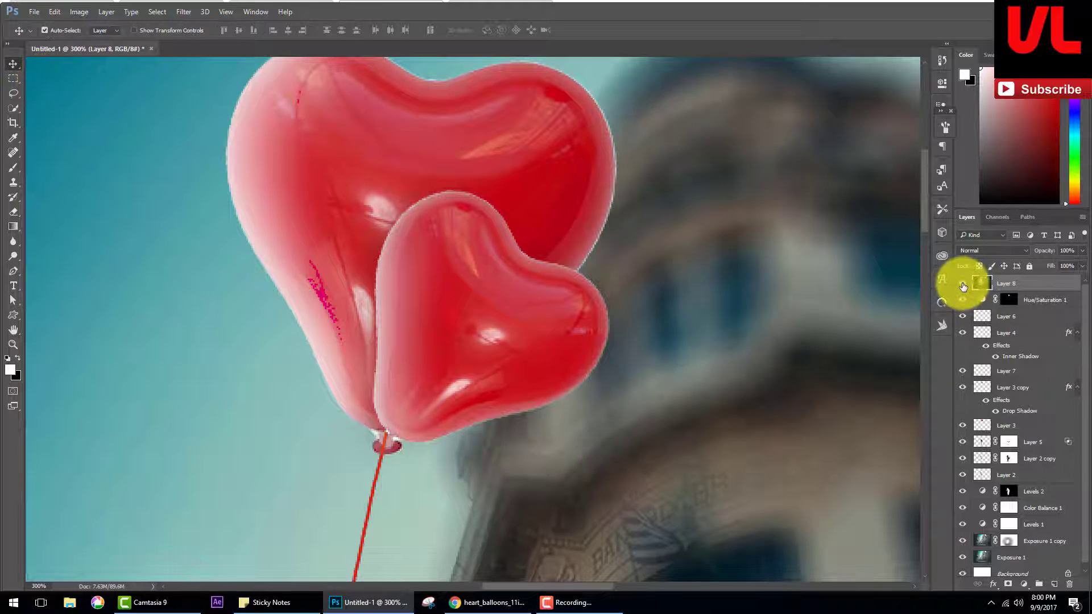
left_click(963, 283)
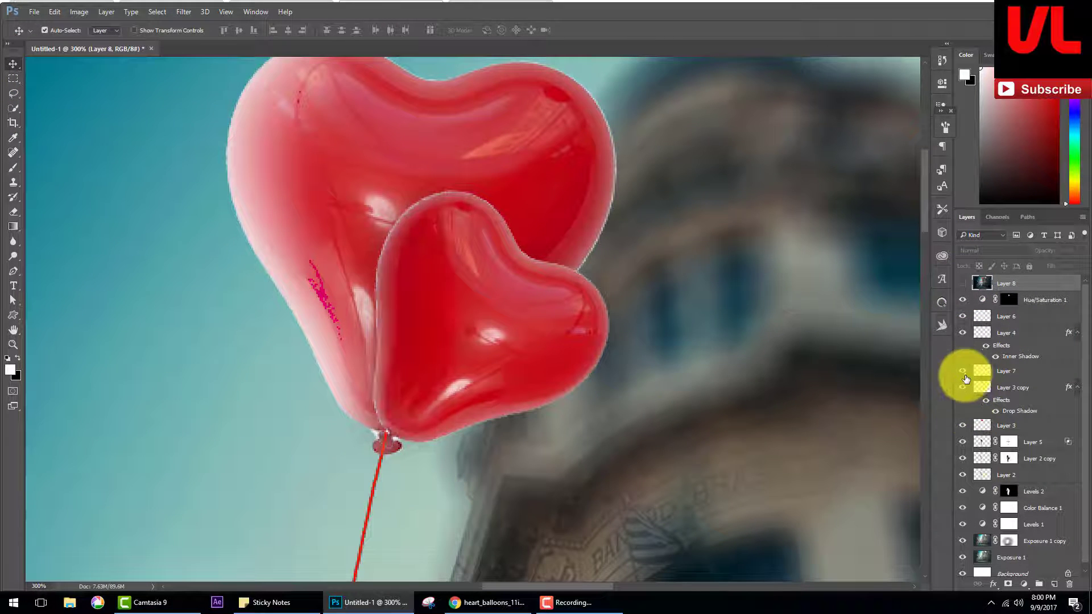
Toggle Layers 3, 3 copy, 7 and 4 to find the balloon string, then select Layer 4.
scroll(987, 455, "down", 1)
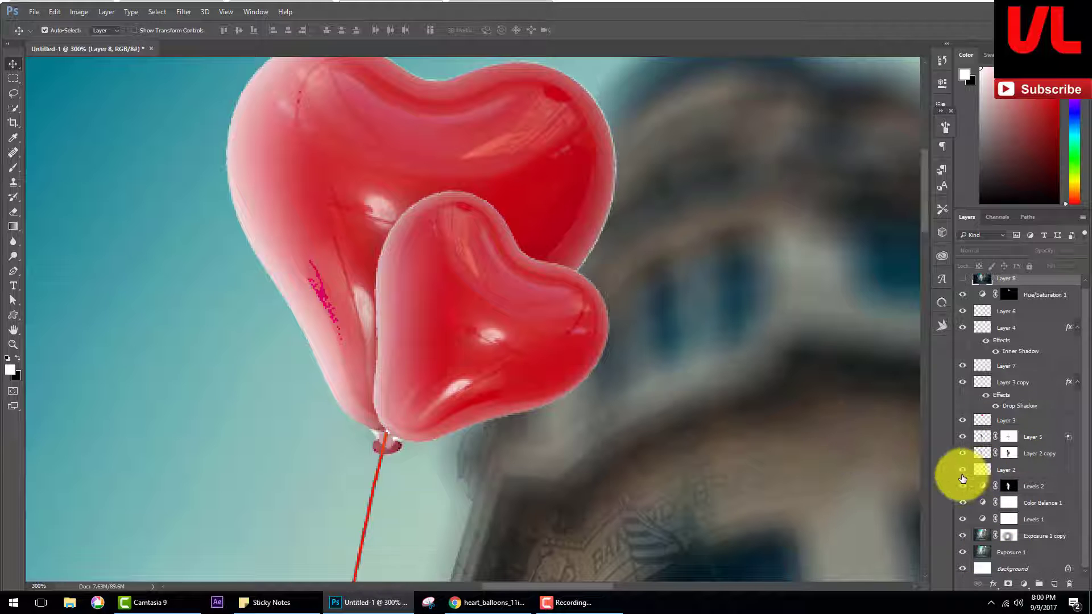
left_click(963, 420)
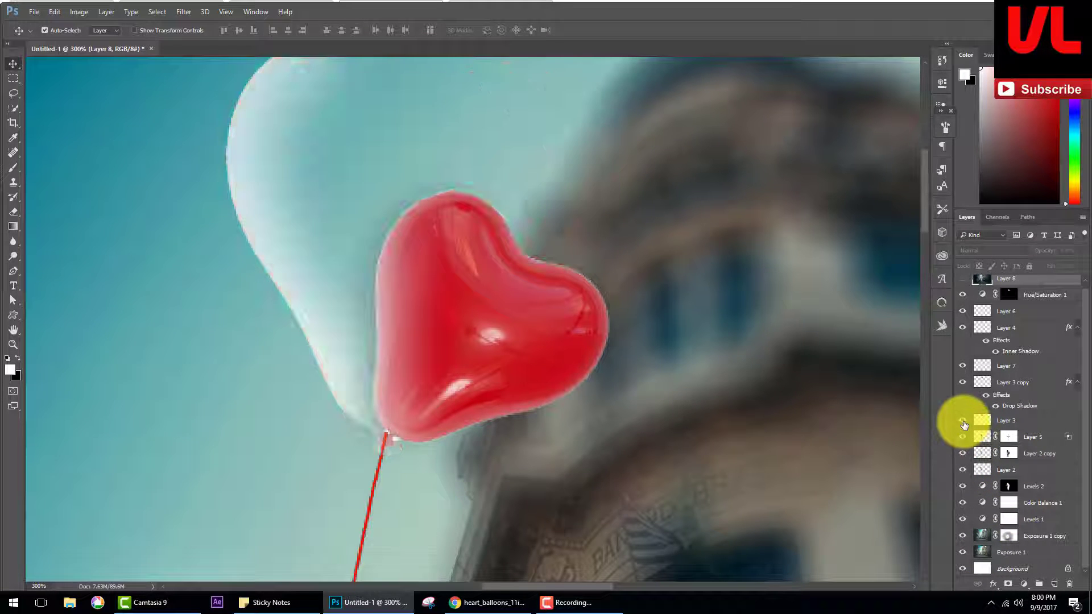
left_click(962, 382)
left_click(962, 383)
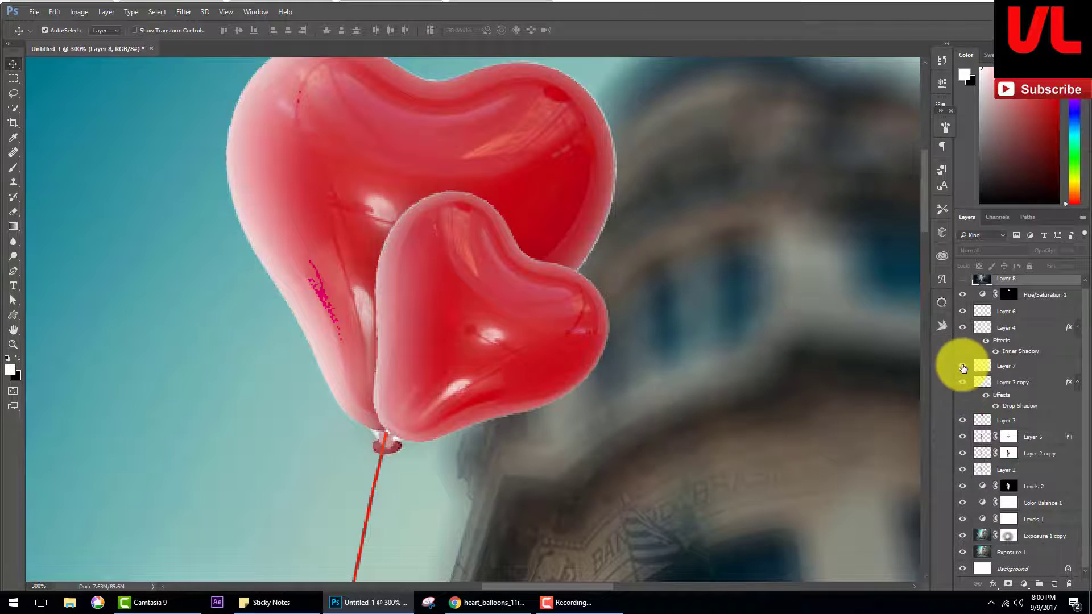
left_click(962, 366)
left_click(962, 366)
left_click(962, 328)
left_click(973, 328)
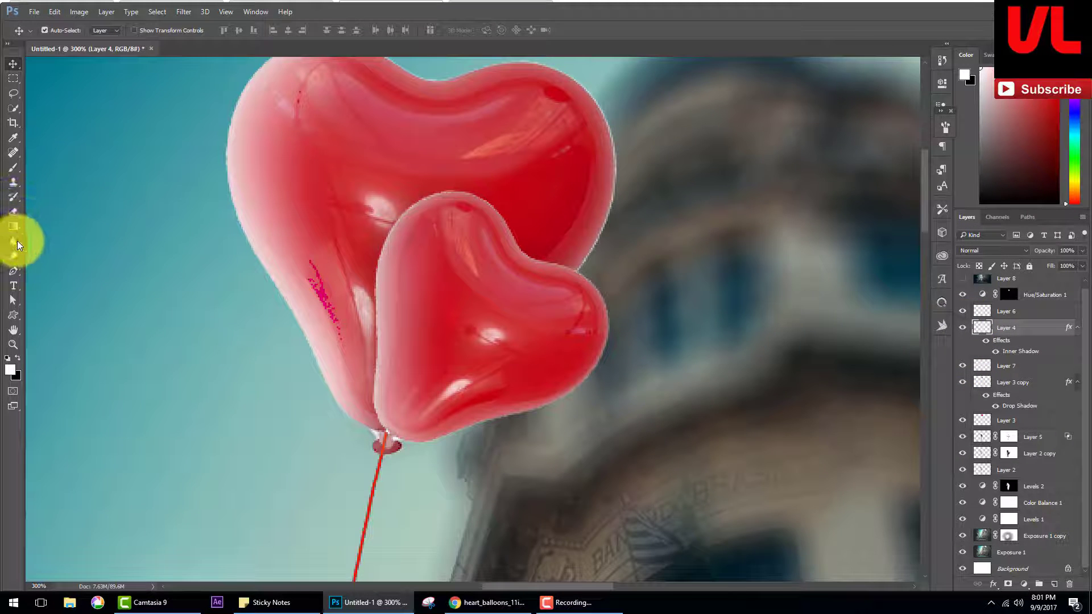
Smudge the balloon knot to blend it into the string.
left_click(17, 116)
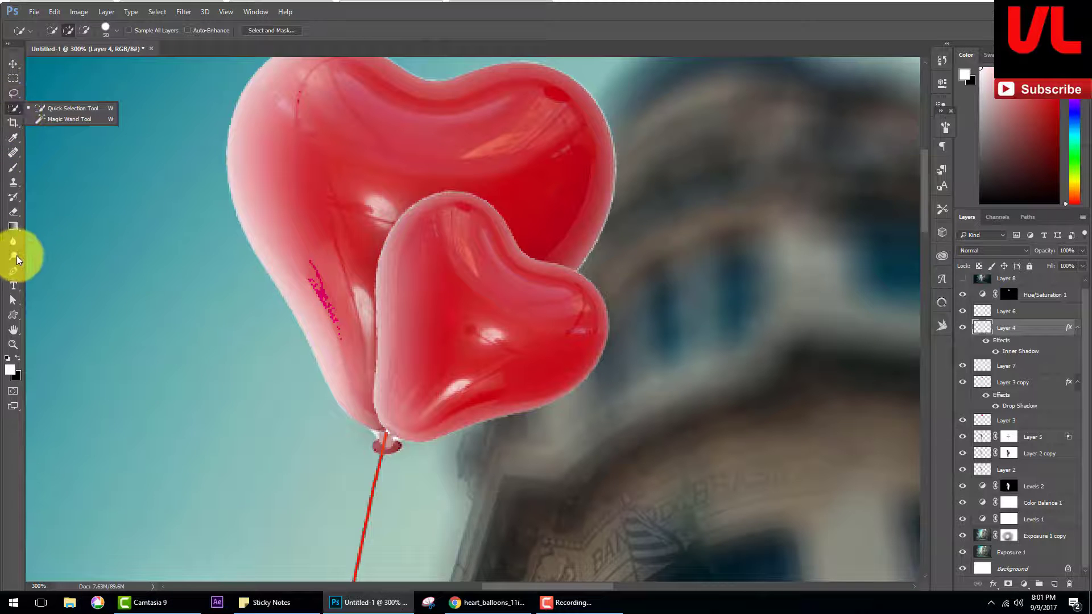
left_click(13, 242)
left_click(60, 263)
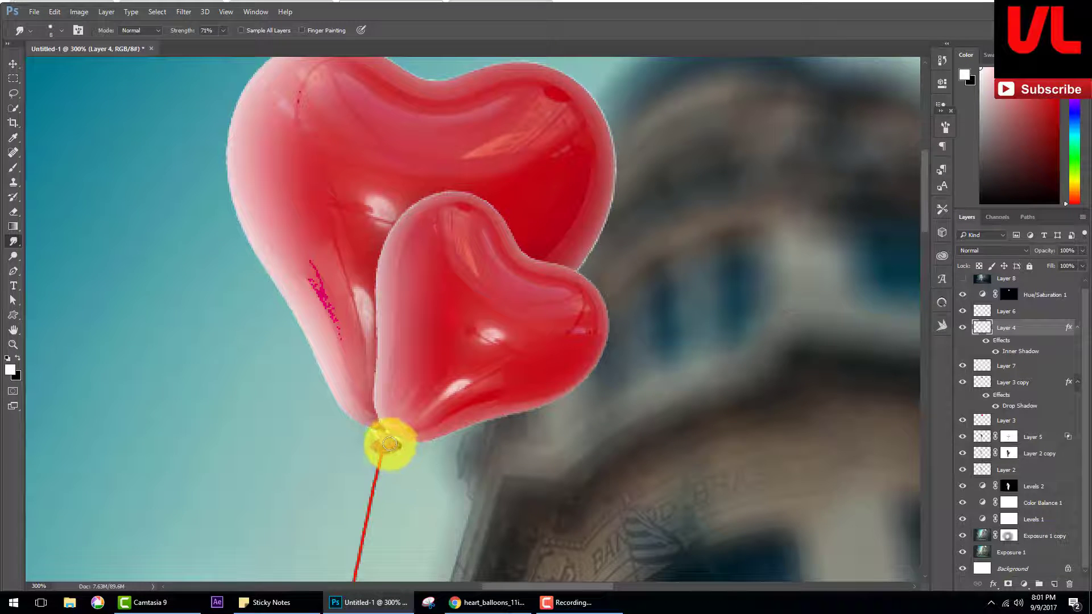
left_click(12, 169)
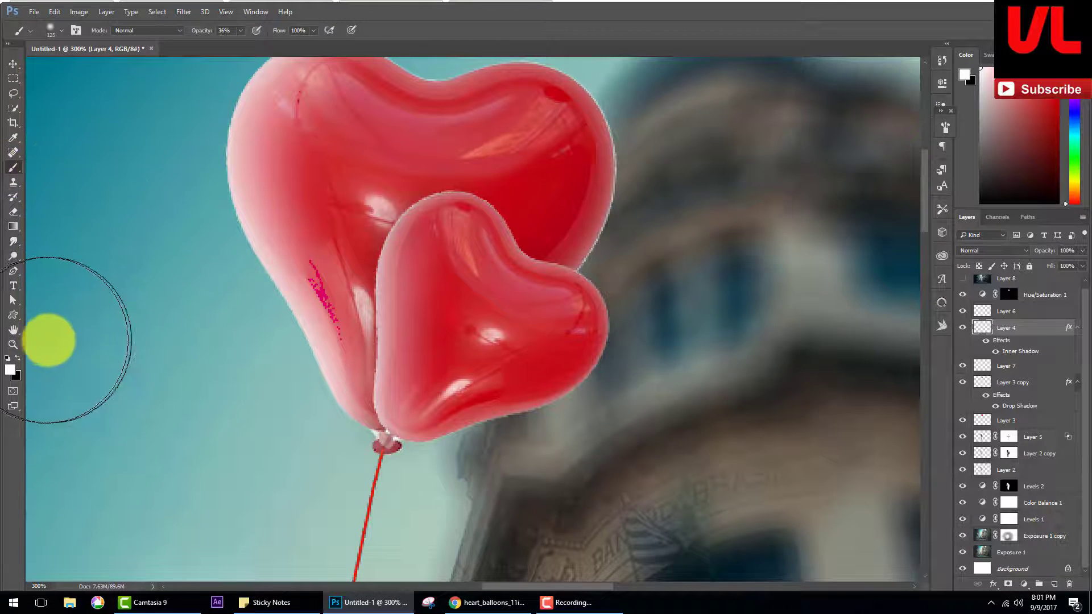
Paint red touch-ups on the knot with a tiny brush at 100% opacity.
left_click(10, 373)
left_click(802, 305)
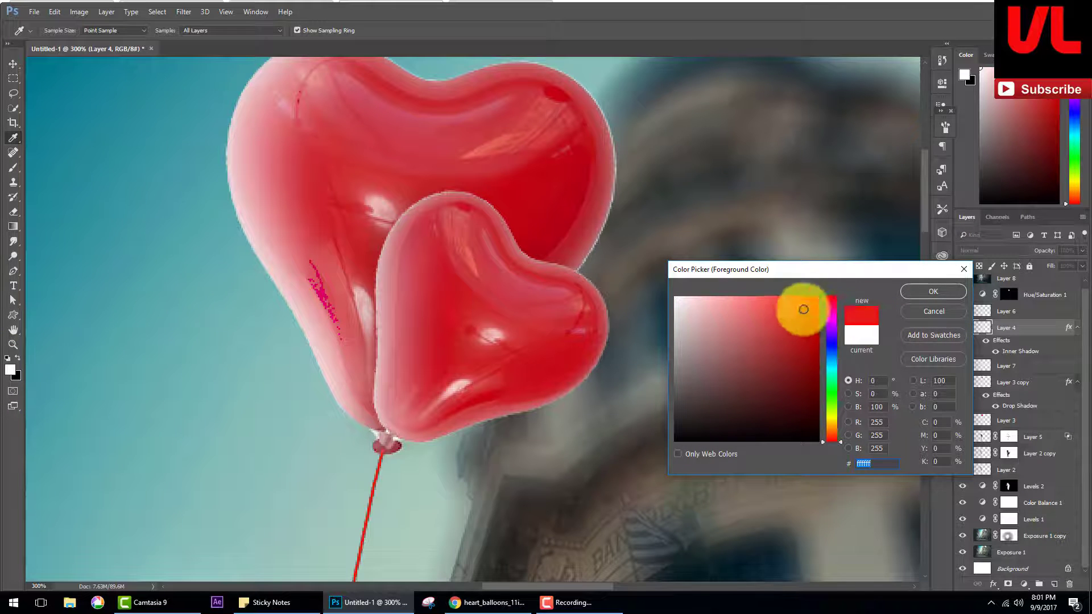
left_click(934, 275)
right_click(523, 234)
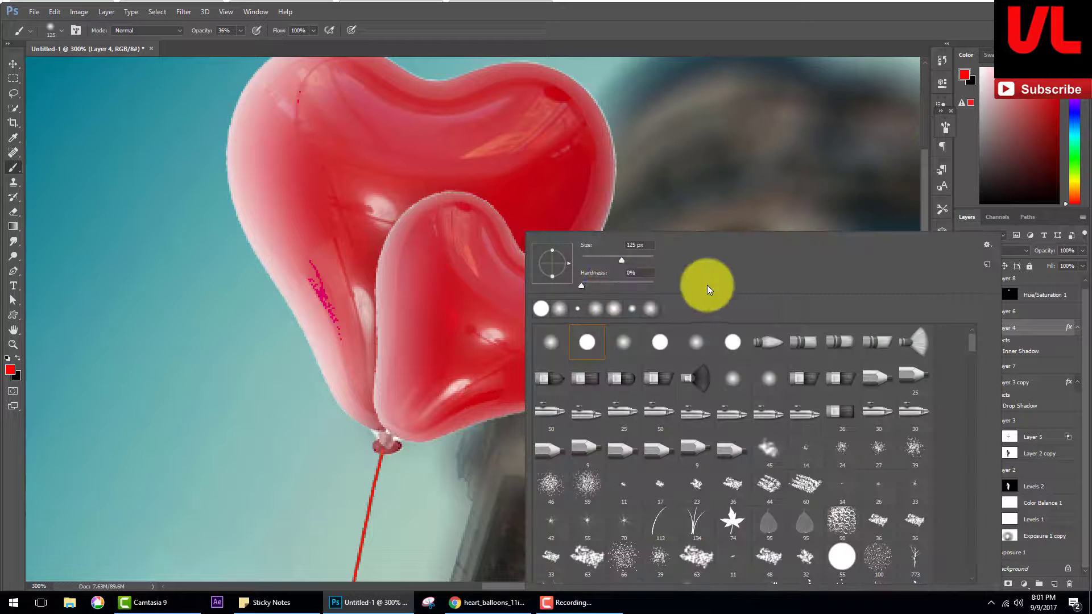
left_click(207, 337)
key("bracketleft")
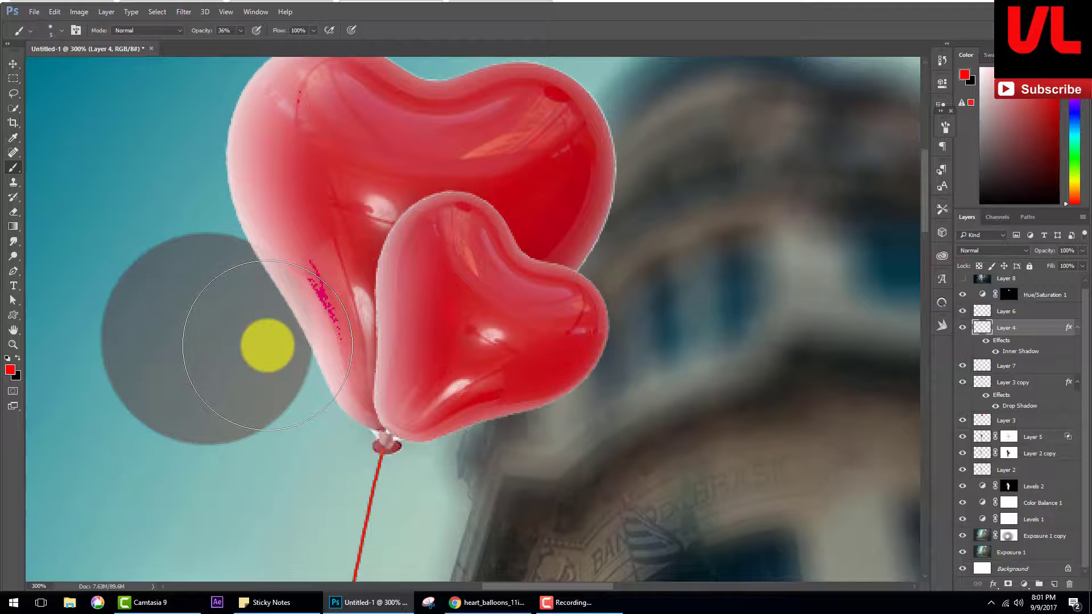
left_click_drag(202, 31, 207, 33)
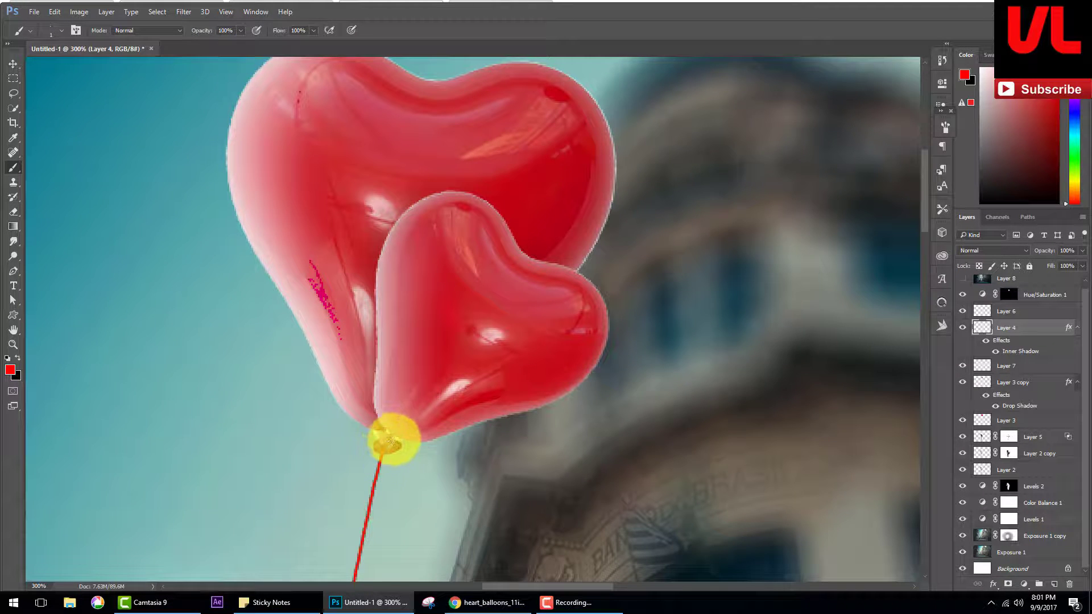
key("bracketright")
Zoom out and stamp the finished composite onto a new top layer.
key("ctrl+minus")
key("ctrl+minus")
key("ctrl+minus")
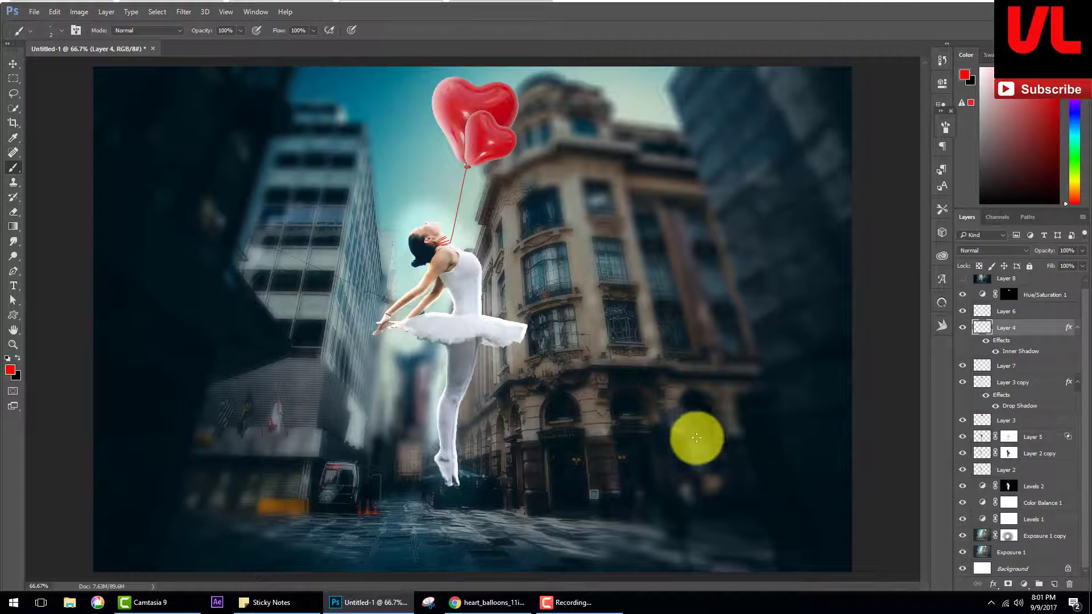
left_click_drag(1029, 279, 1022, 288)
key("ctrl+alt+shift+e")
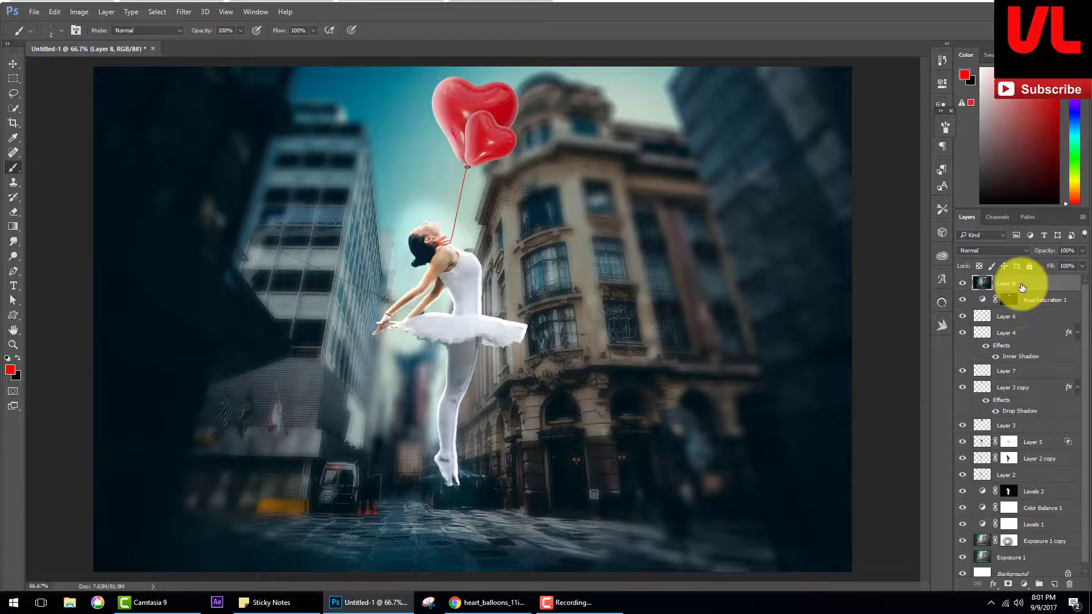
In the save dialog, browse to the ps_tute folder on work (E:).
key("ctrl+s")
left_click(42, 234)
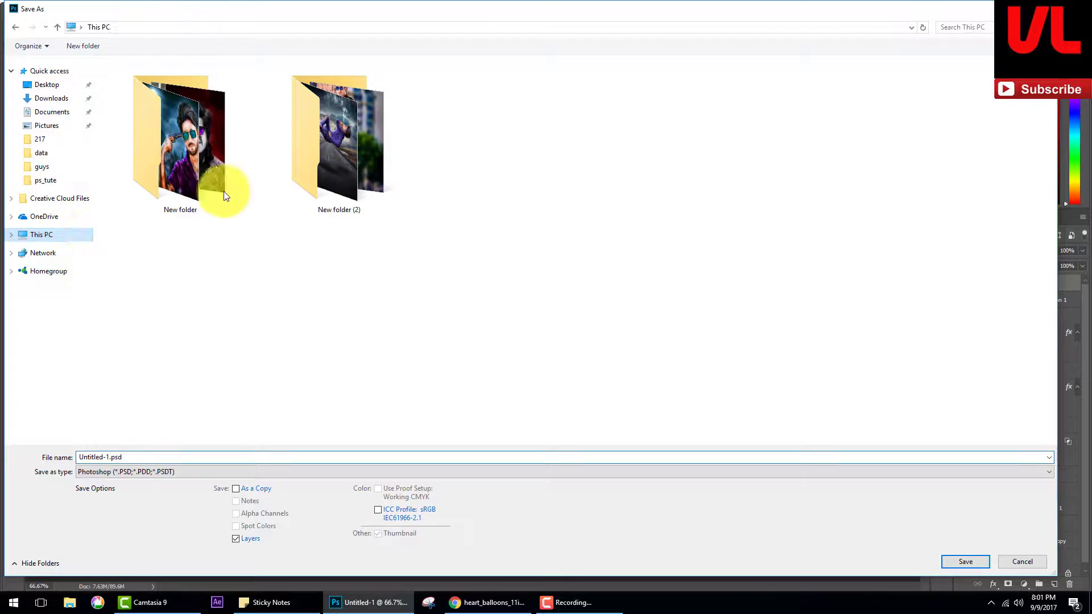
double_click(442, 141)
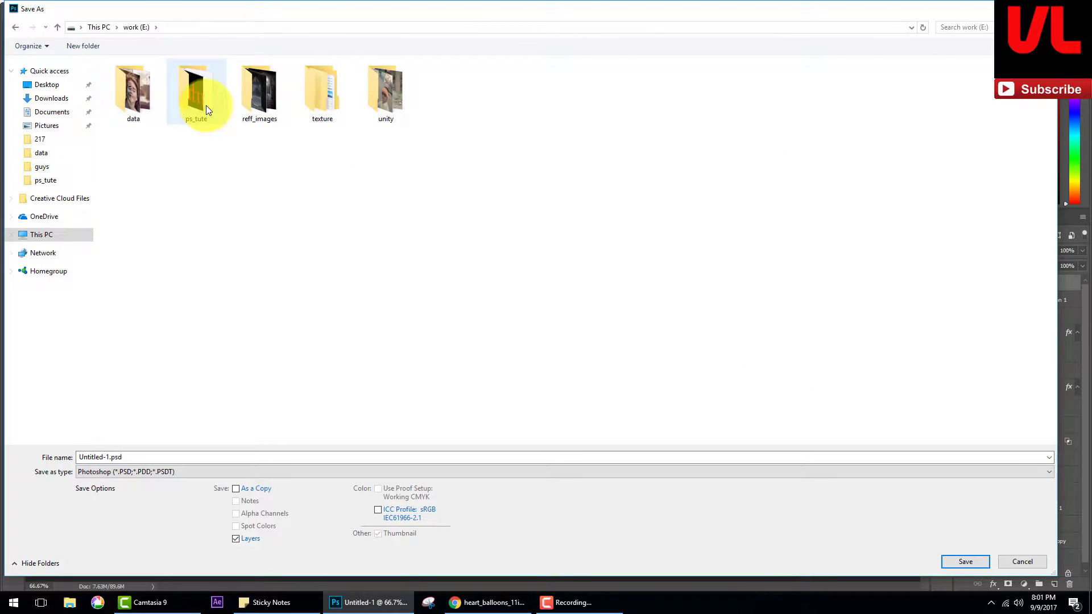
double_click(276, 114)
left_click(137, 27)
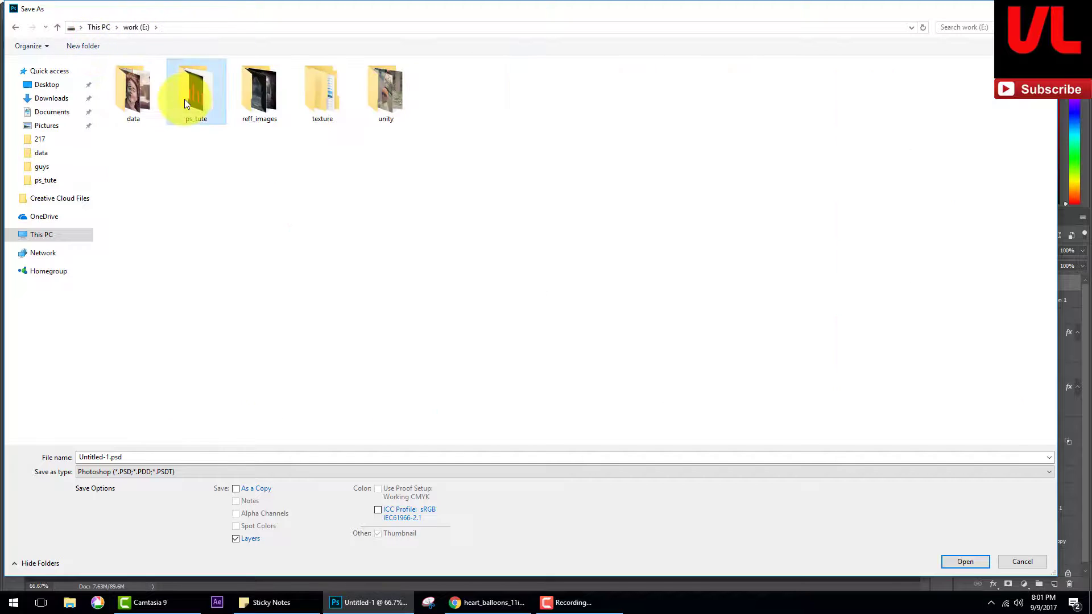
double_click(184, 99)
Create folder 218 inside ps_tute and save Untitled-1.psd there.
left_click(91, 46)
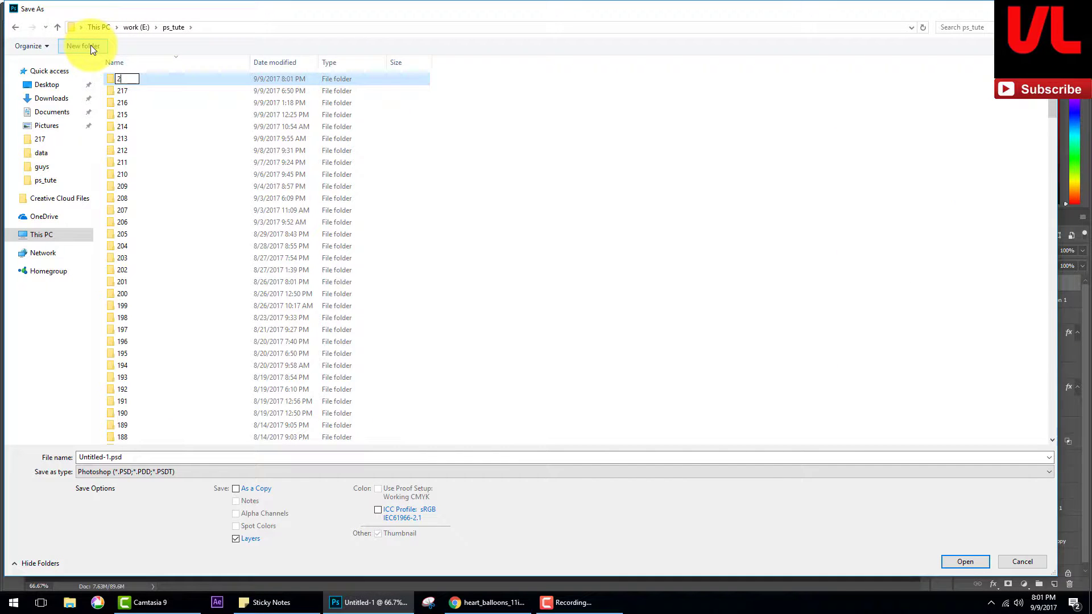
type("218")
key("Return")
key("Return")
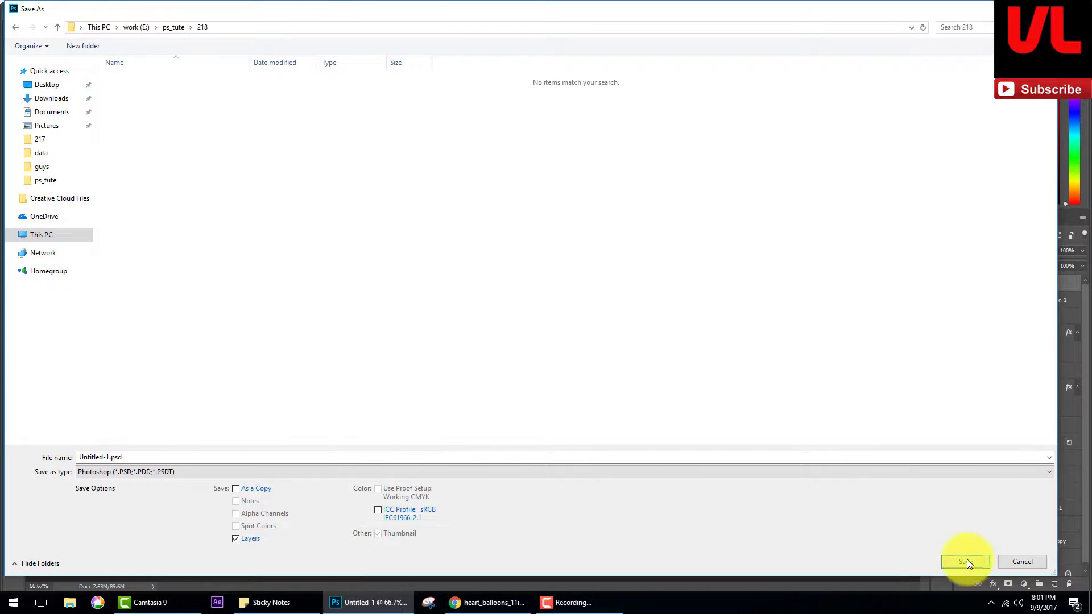
left_click(966, 561)
left_click(576, 602)
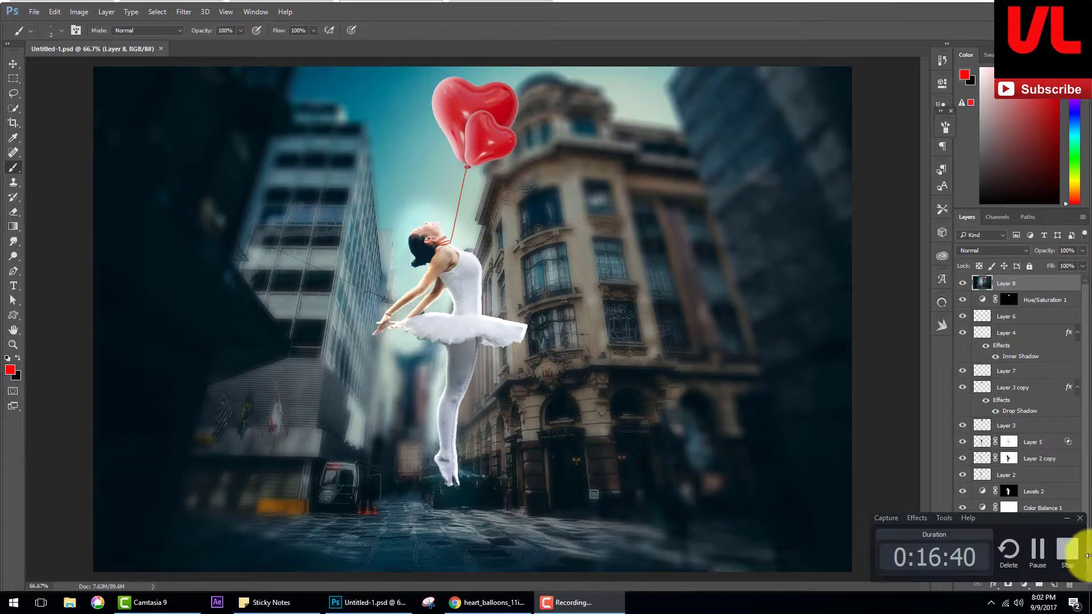
left_click(1058, 549)
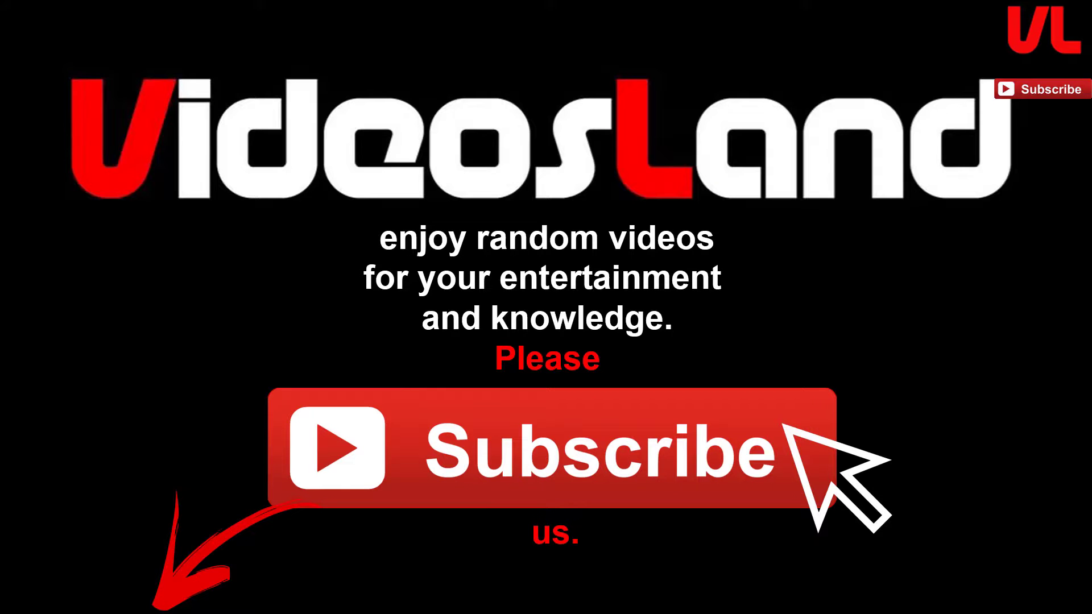